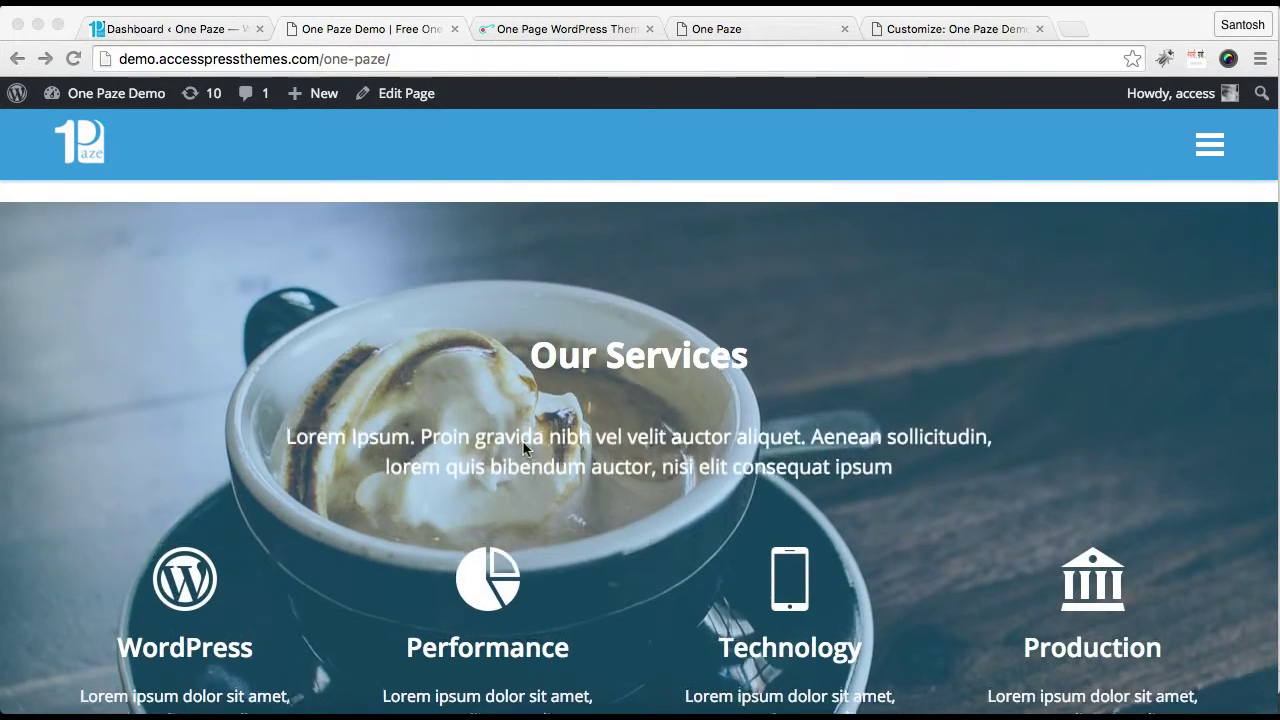
Step: Open the One Paze theme customizer from the local site's dashboard in a separate browser tab
scroll(523, 442, up, 10)
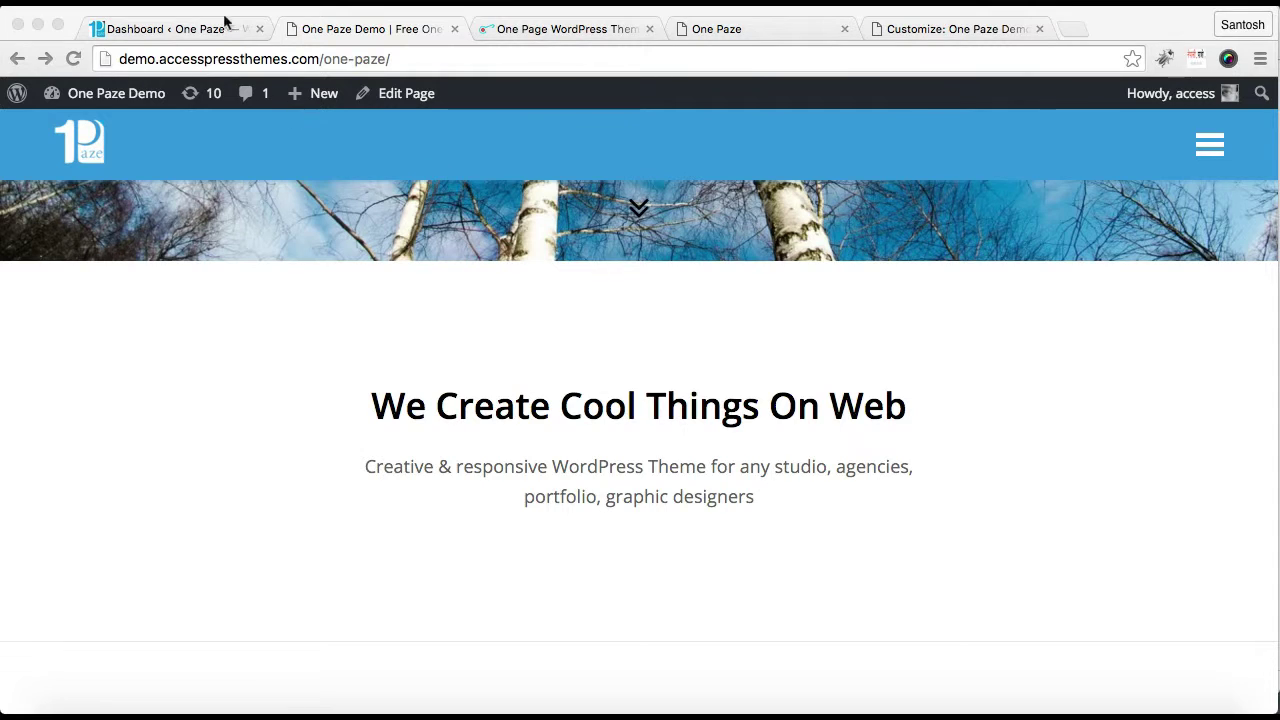
click(194, 33)
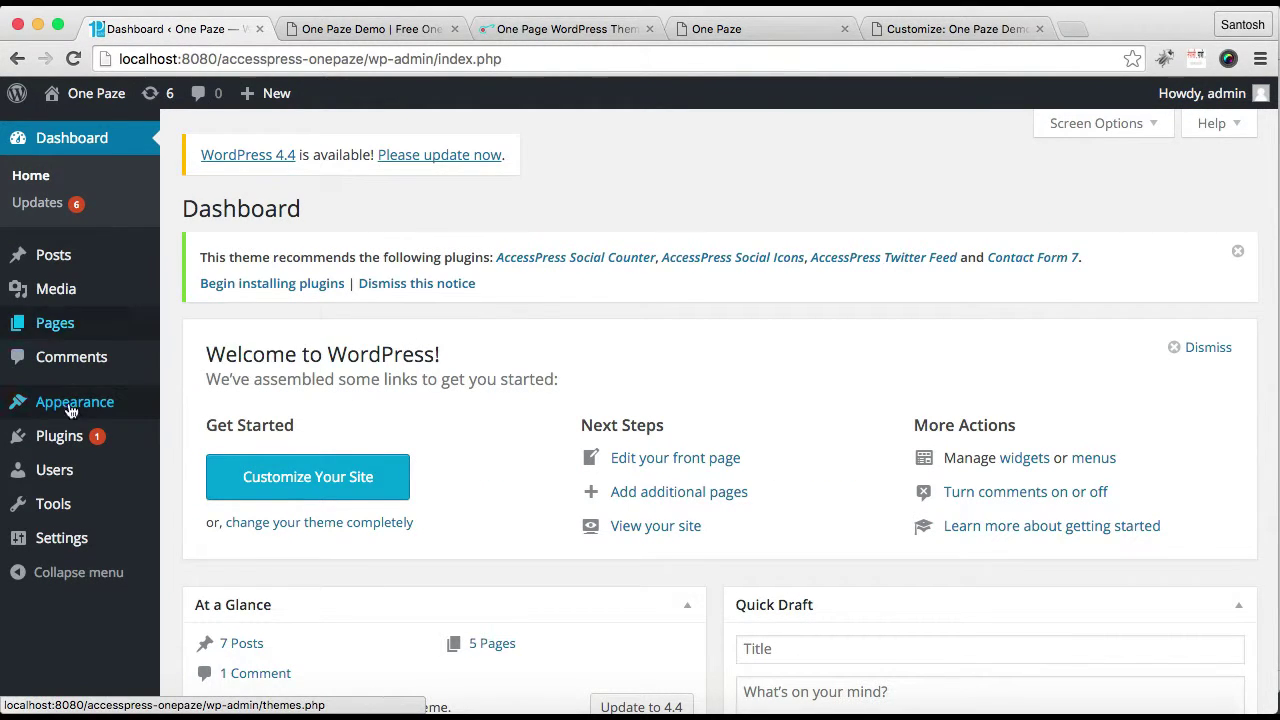
mouse_move(70, 410)
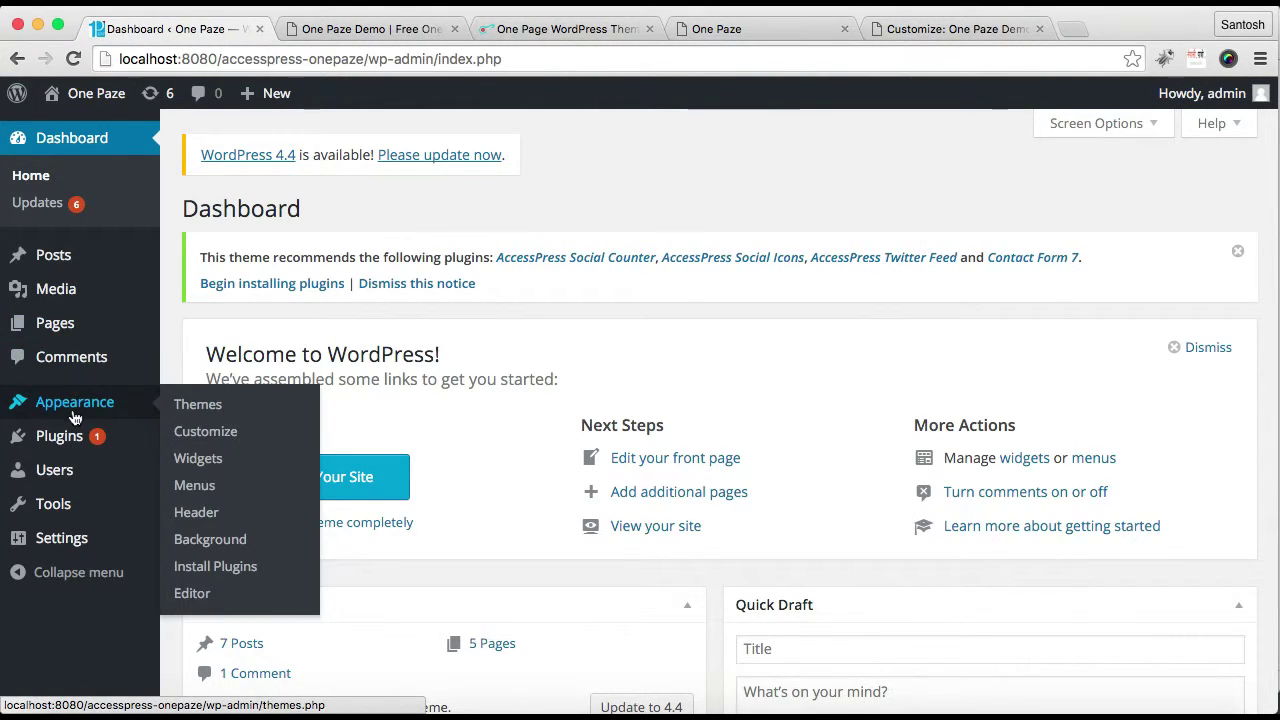
right_click(212, 437)
click(241, 439)
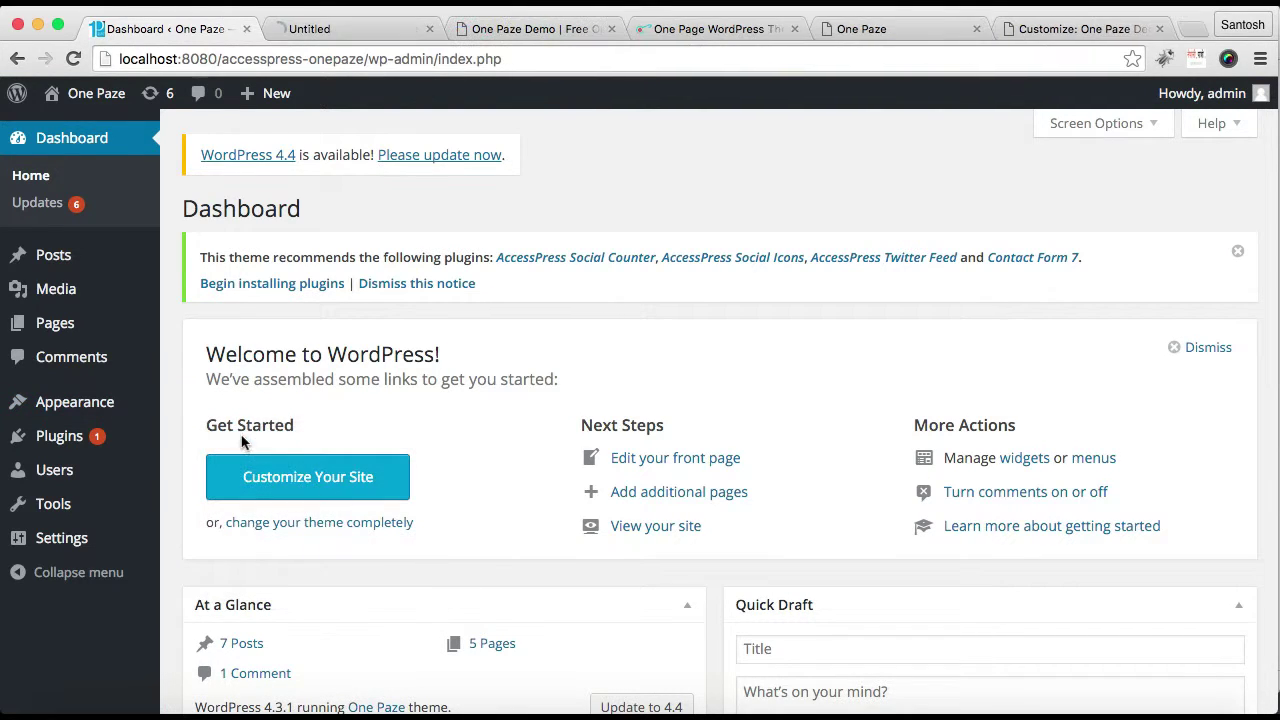
click(373, 28)
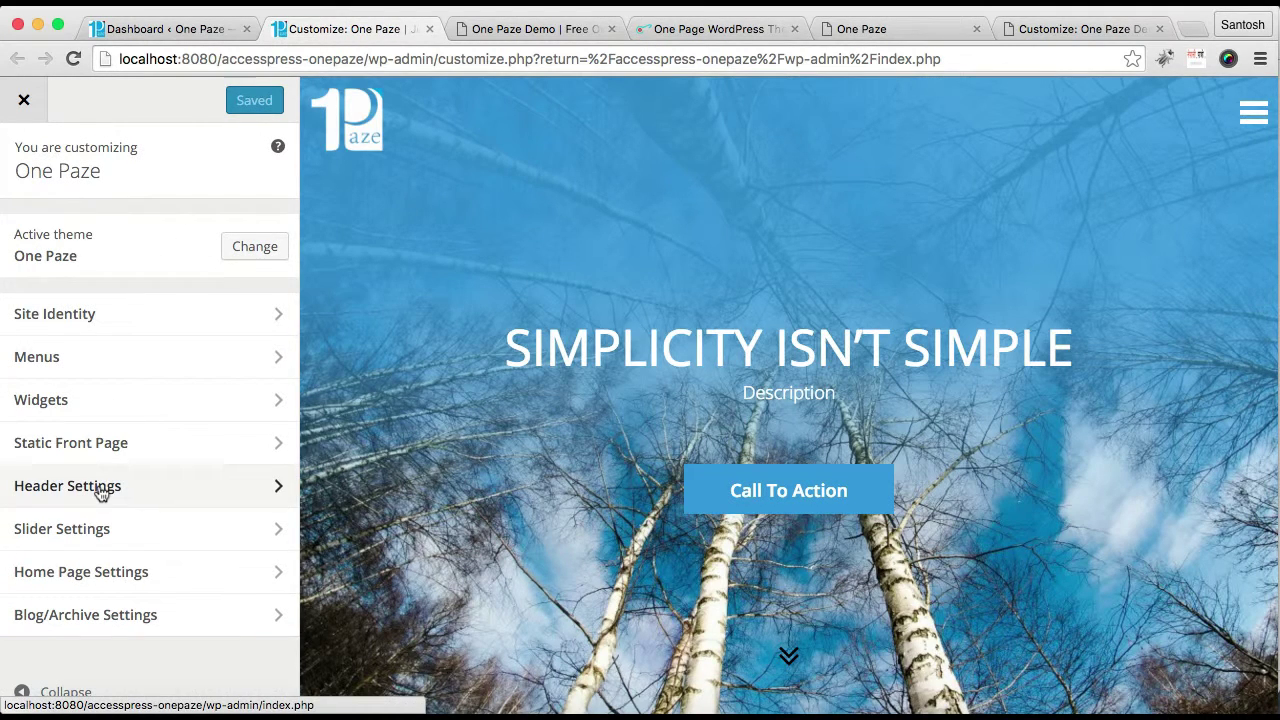
Step: Open the Home Page Settings and check the options in their General Settings
click(122, 575)
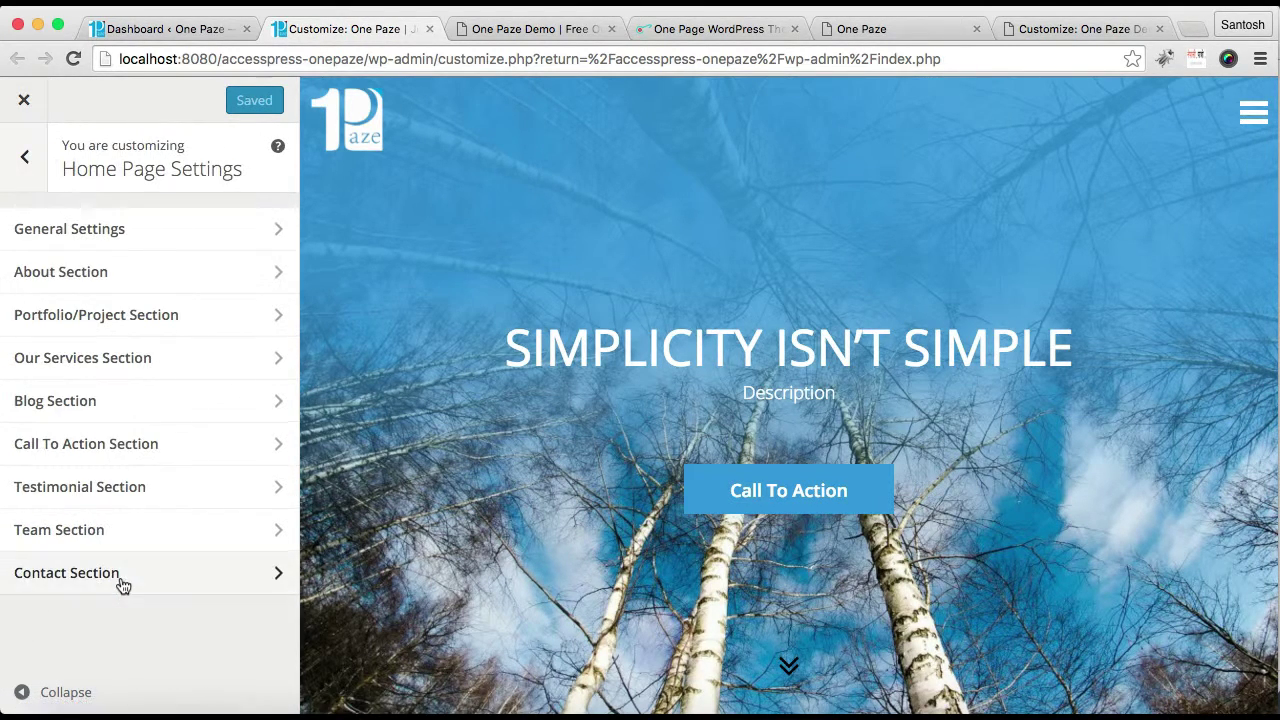
click(107, 241)
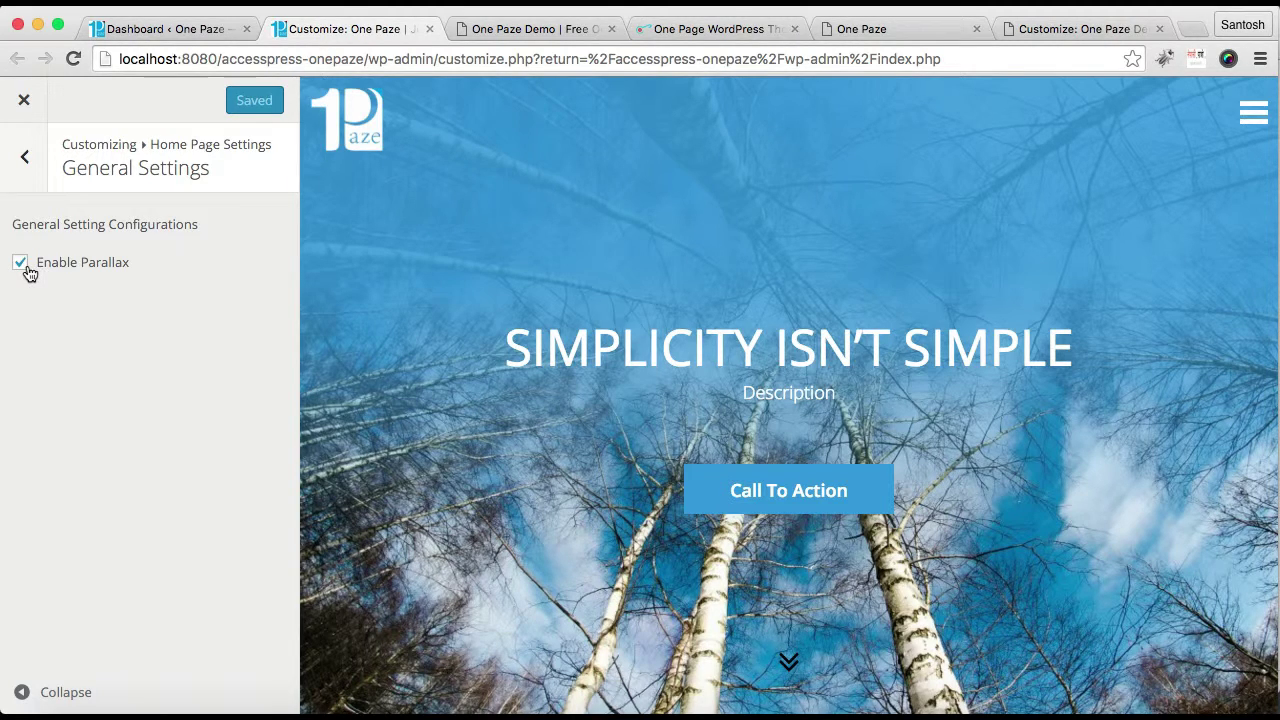
click(24, 158)
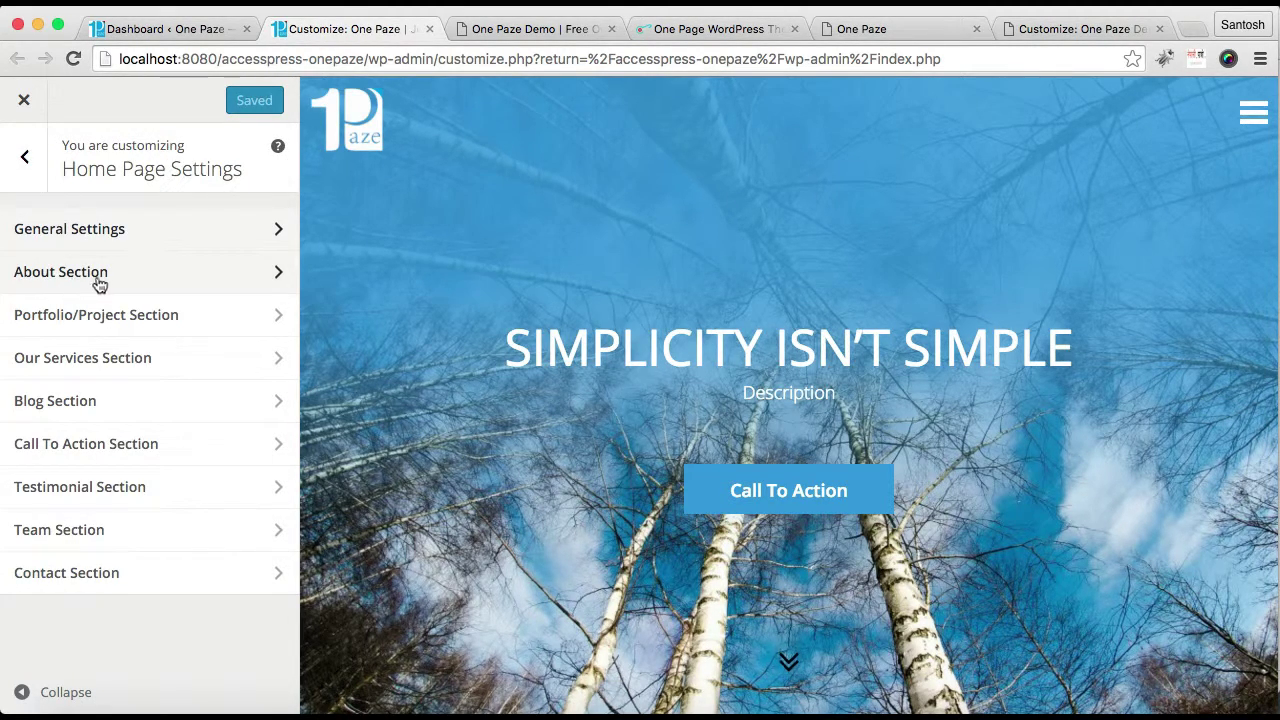
Step: Enable the home page's About Section and set its section menu text to "About Us"
click(163, 277)
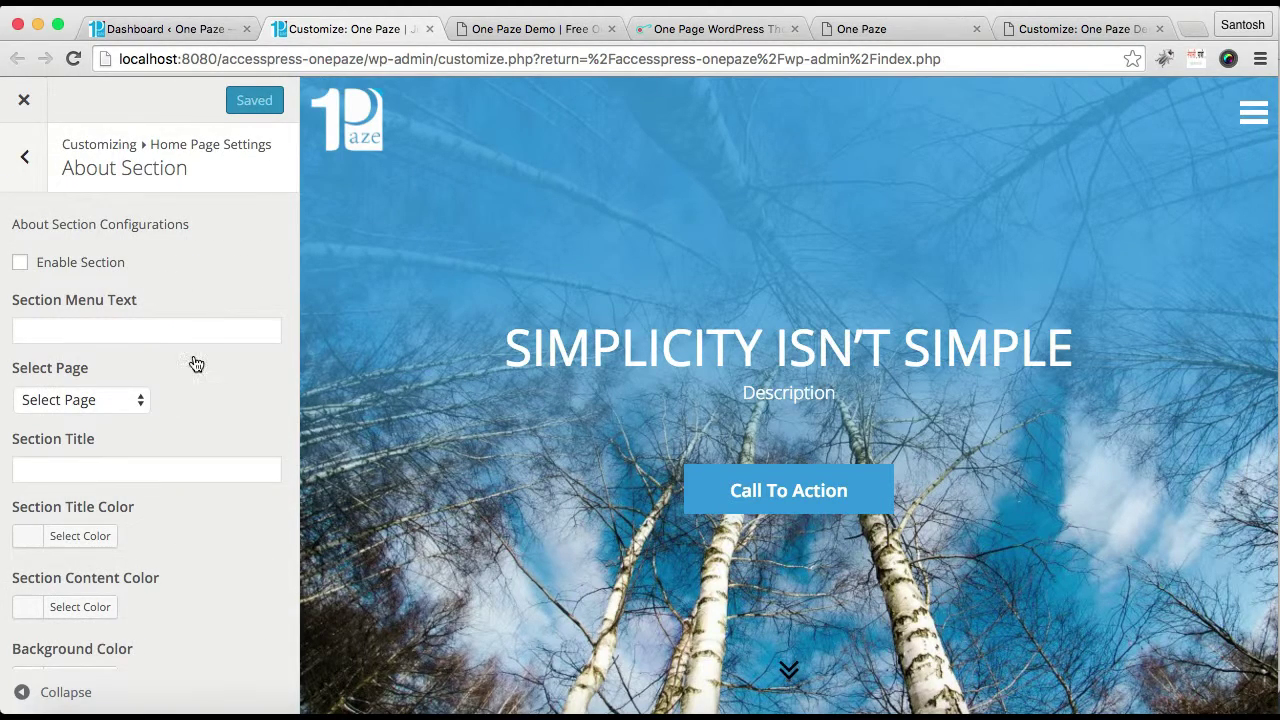
scroll(194, 488, down, 2)
scroll(194, 491, up, 2)
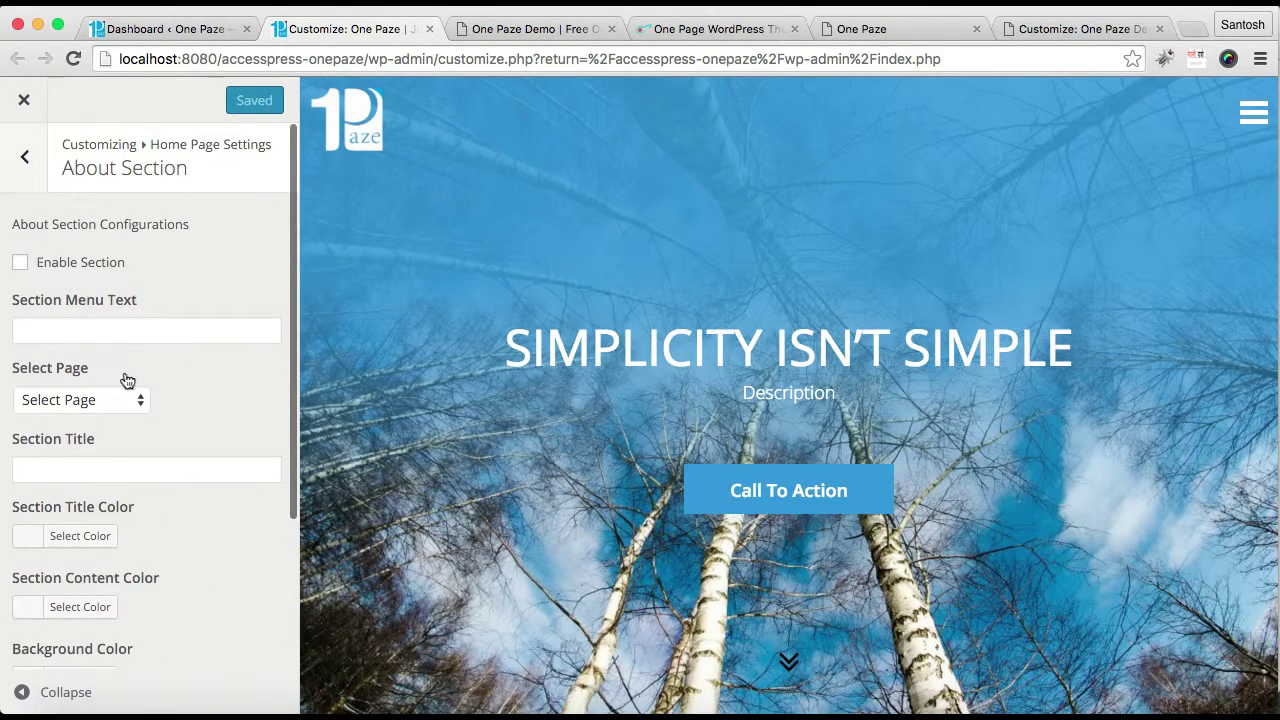
click(25, 273)
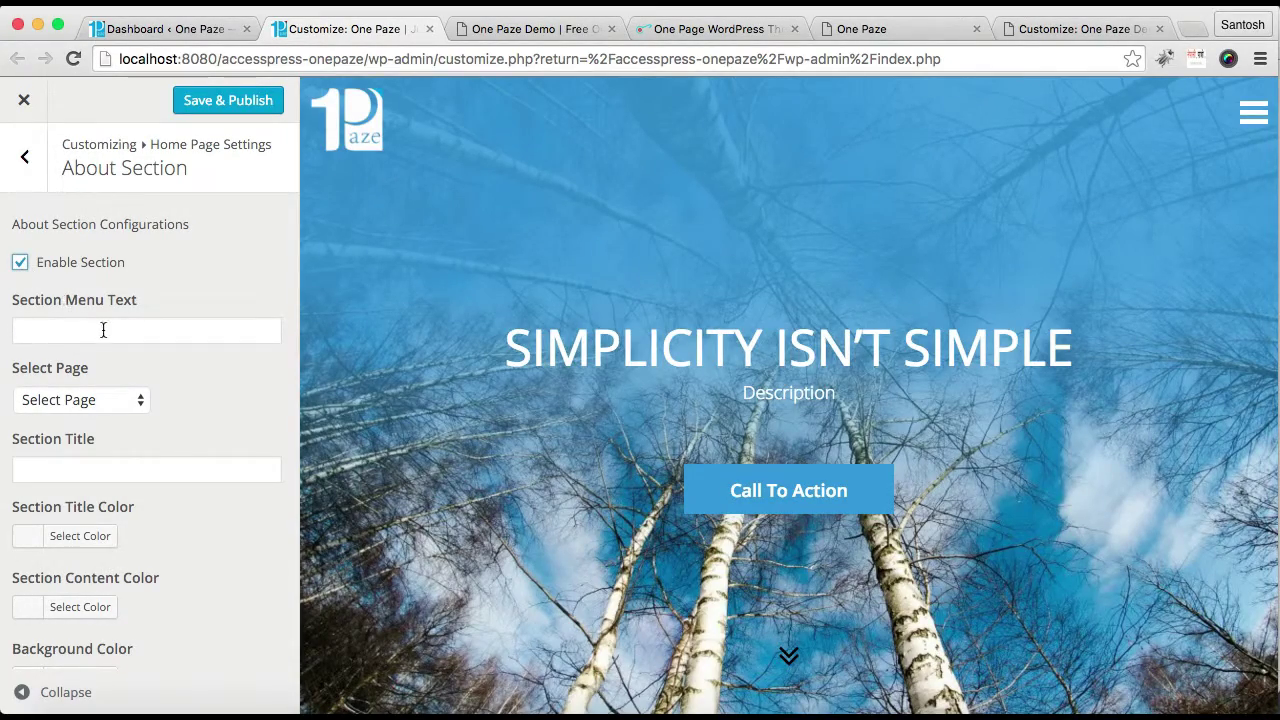
click(105, 335)
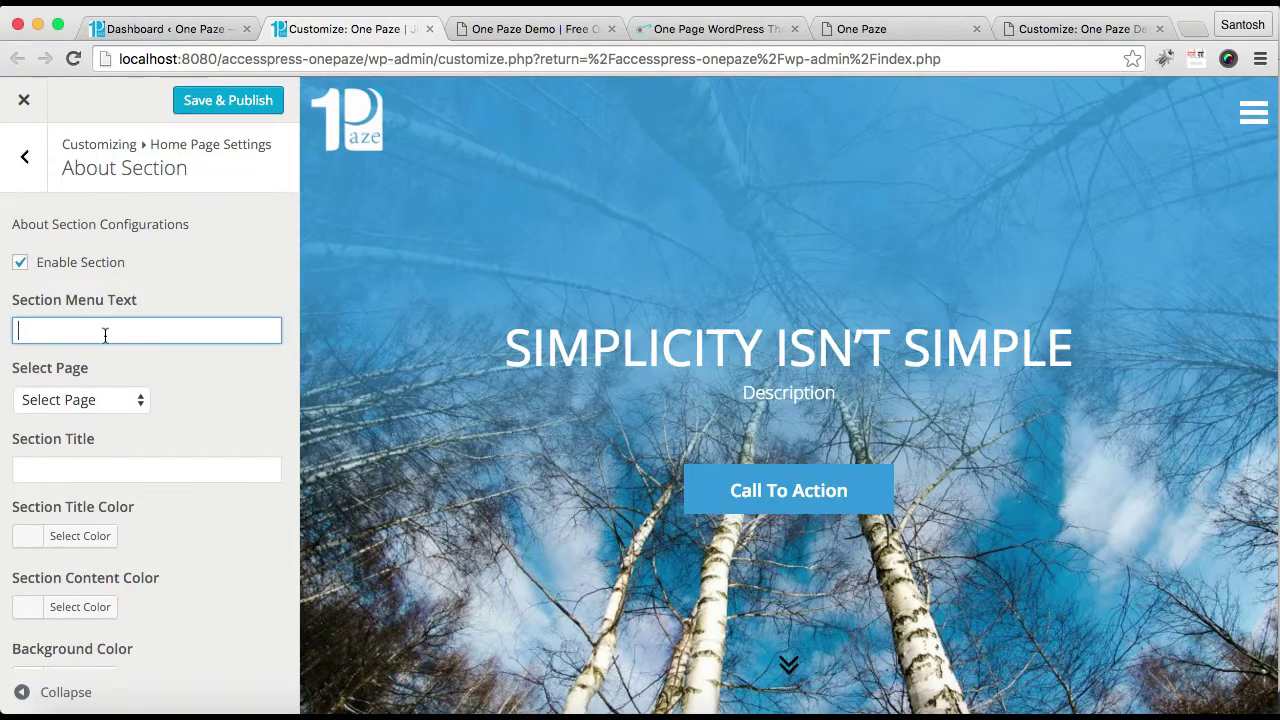
text(bout Us)
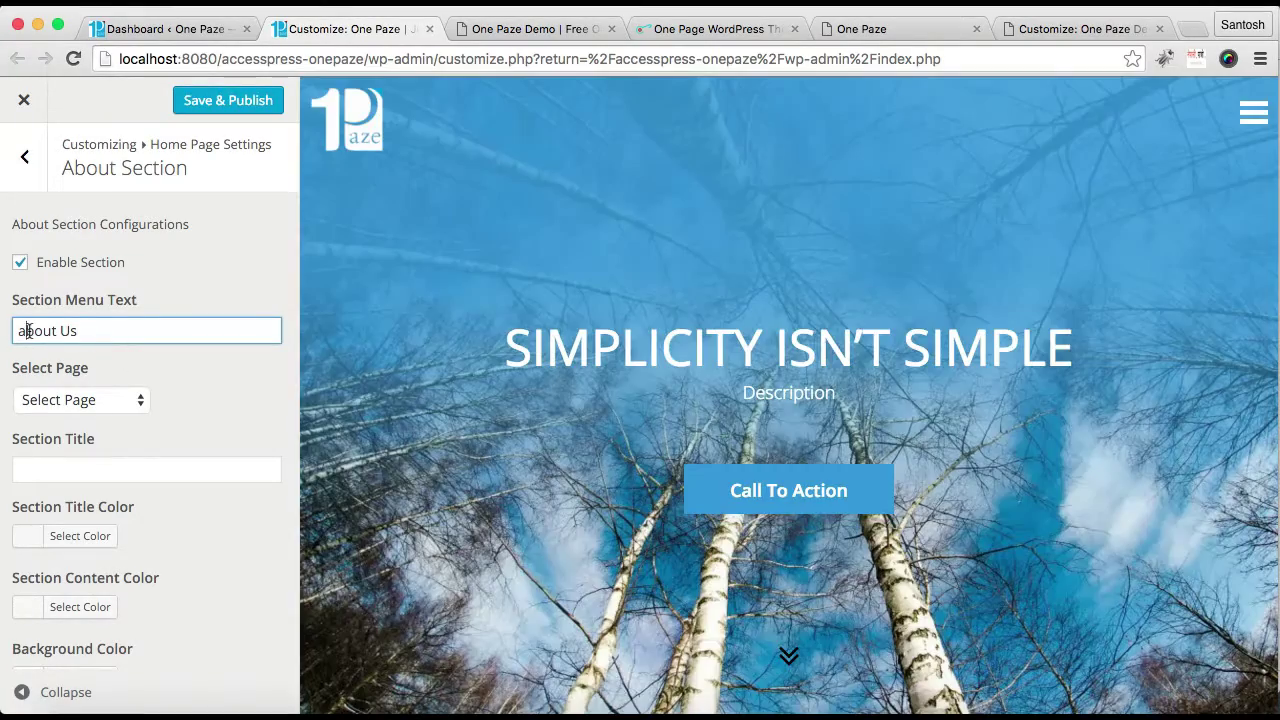
click(28, 331)
key(BackSpace)
text(A)
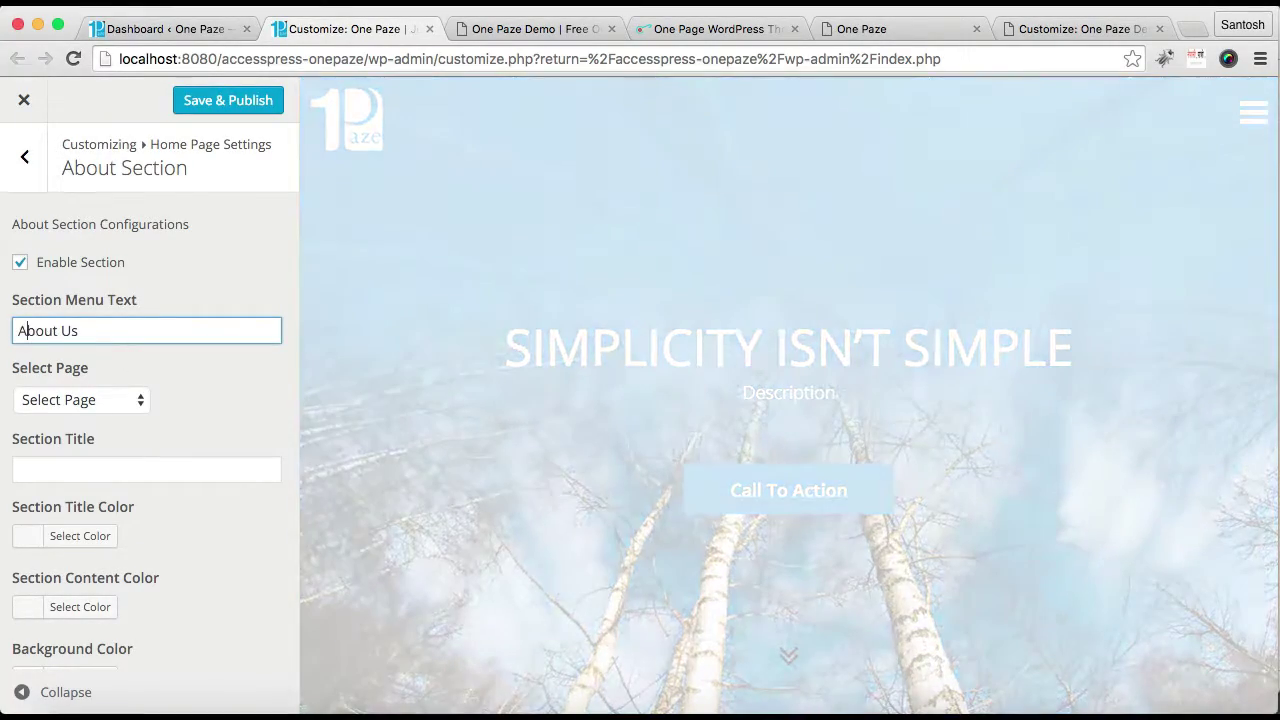
Step: Set the About Section's title to "We Create Cool Things On Web"
scroll(170, 411, down, 1)
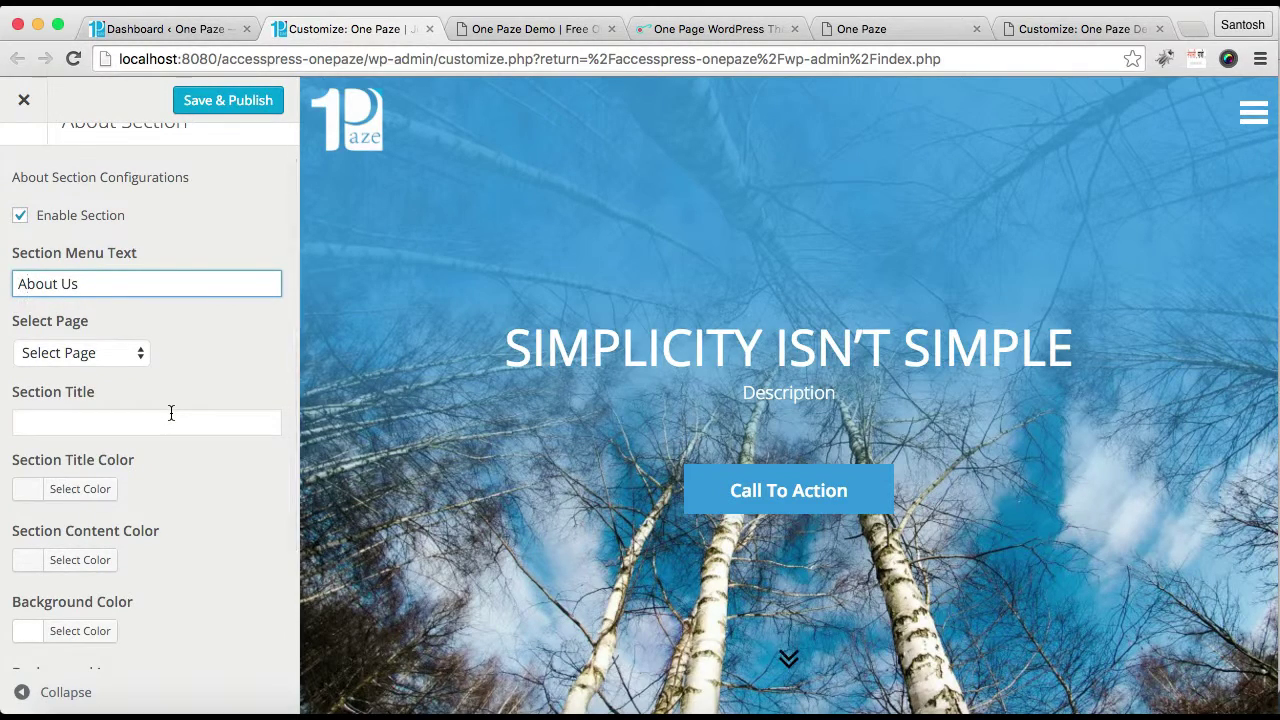
click(146, 424)
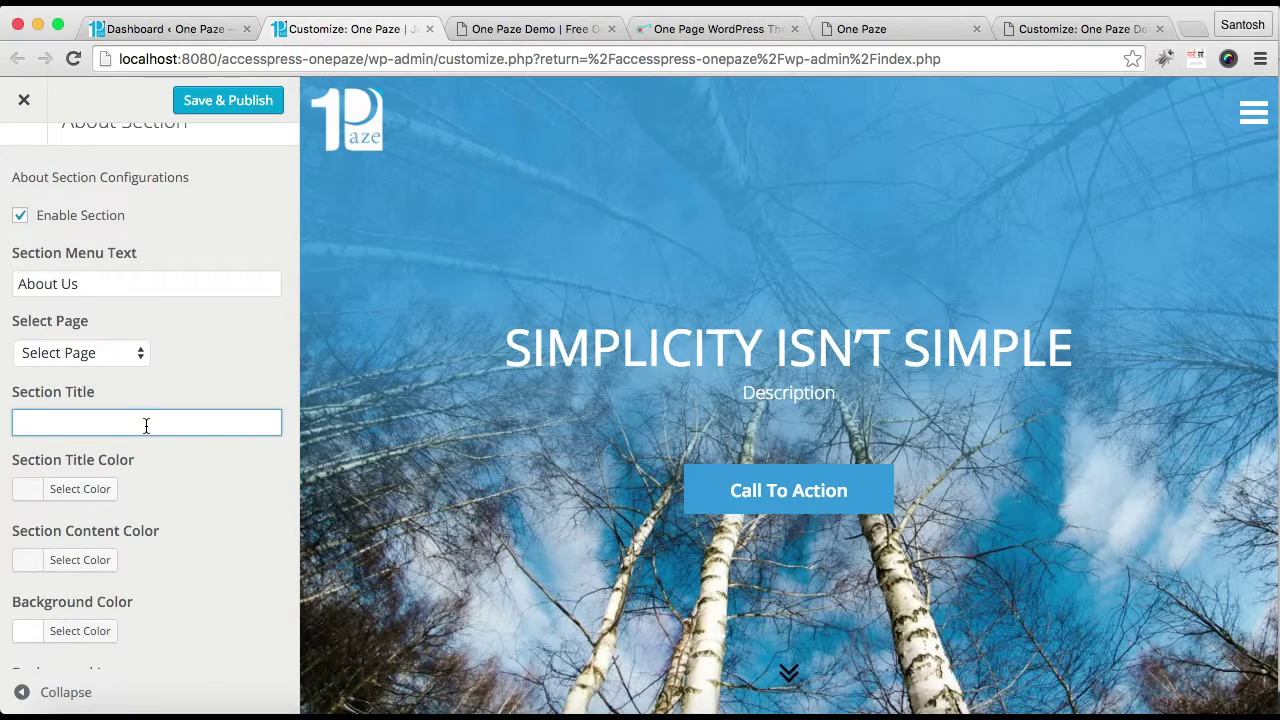
text(W)
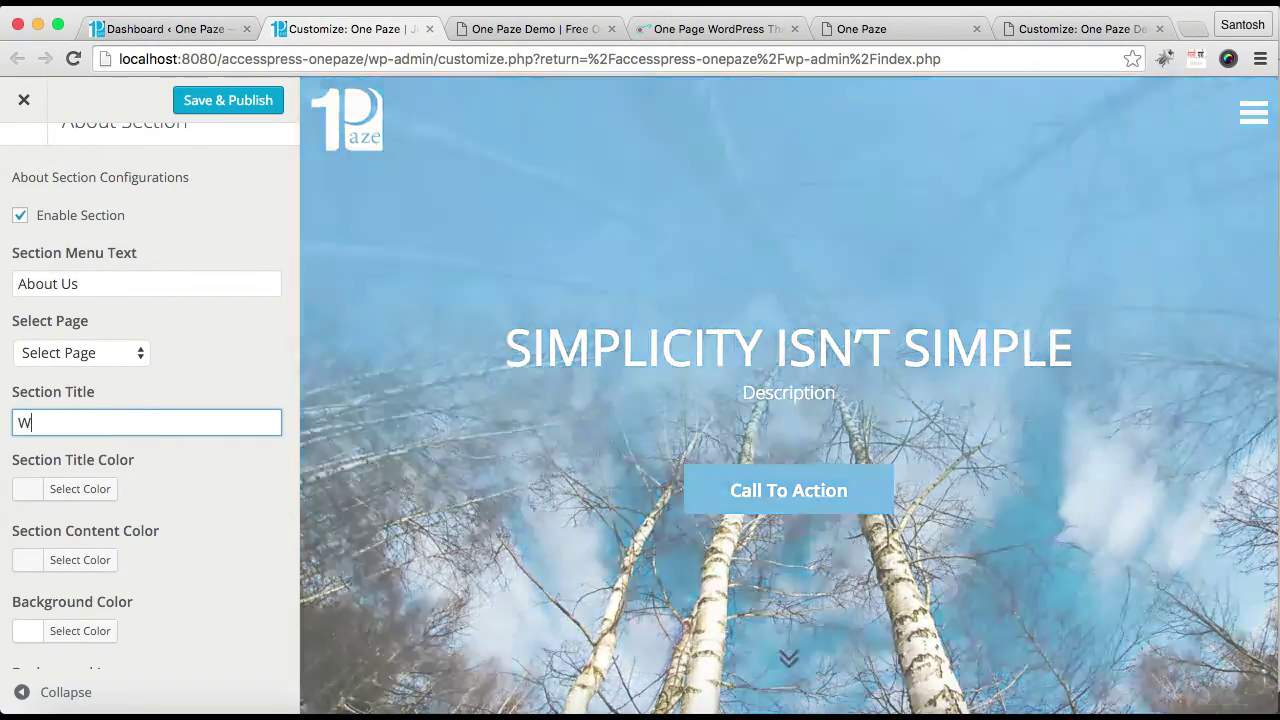
text(e Create Col)
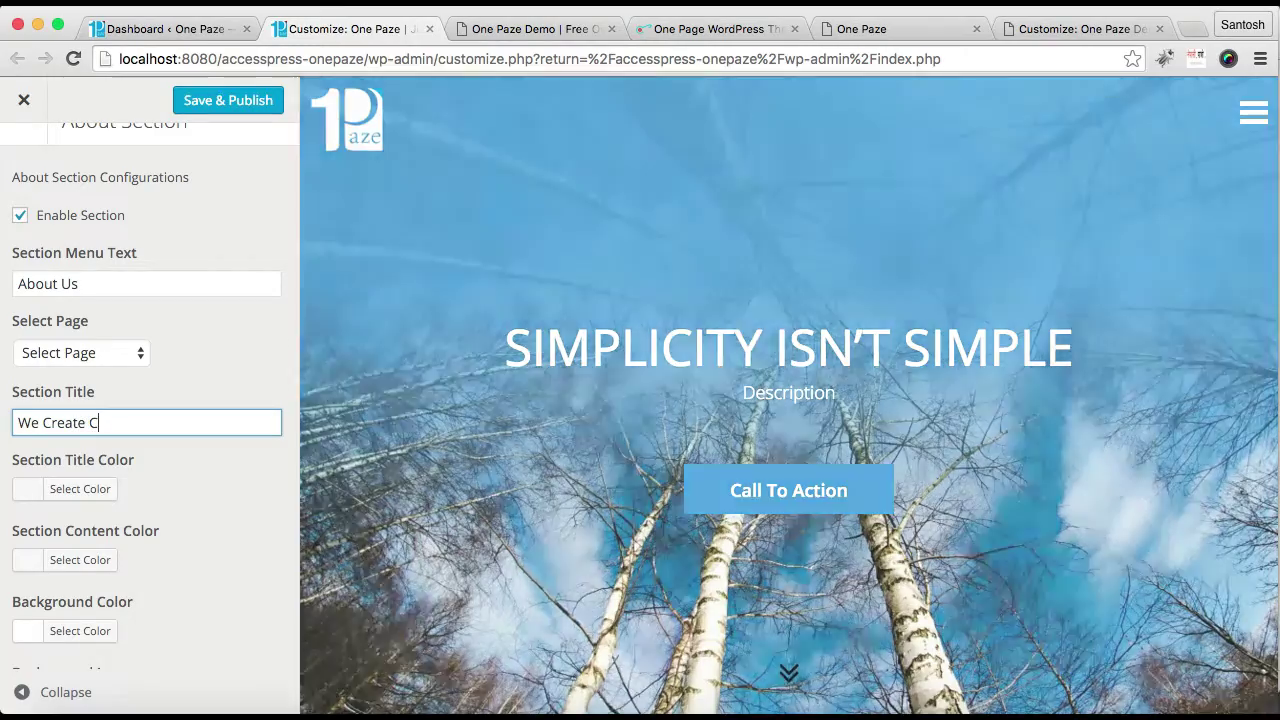
key(BackSpace)
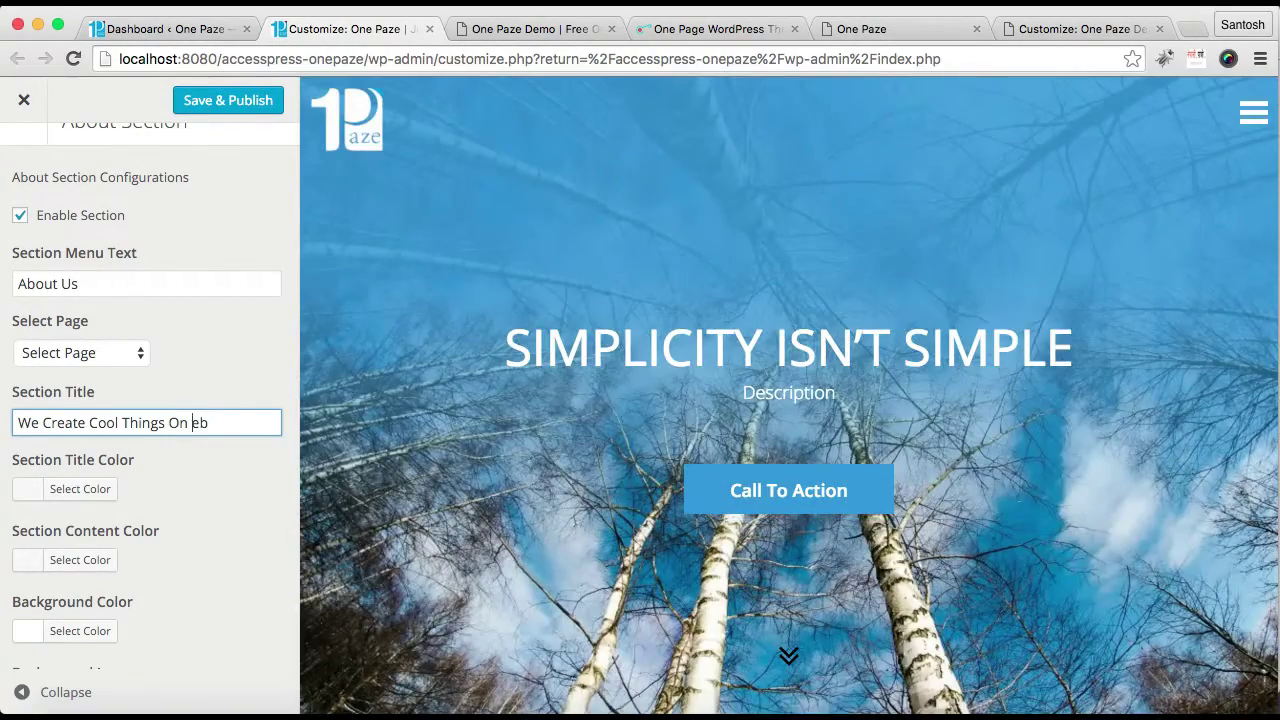
text(W)
Step: Set the About Section's background color to #dddddd, then save and publish the customizer changes
scroll(218, 513, down, 2)
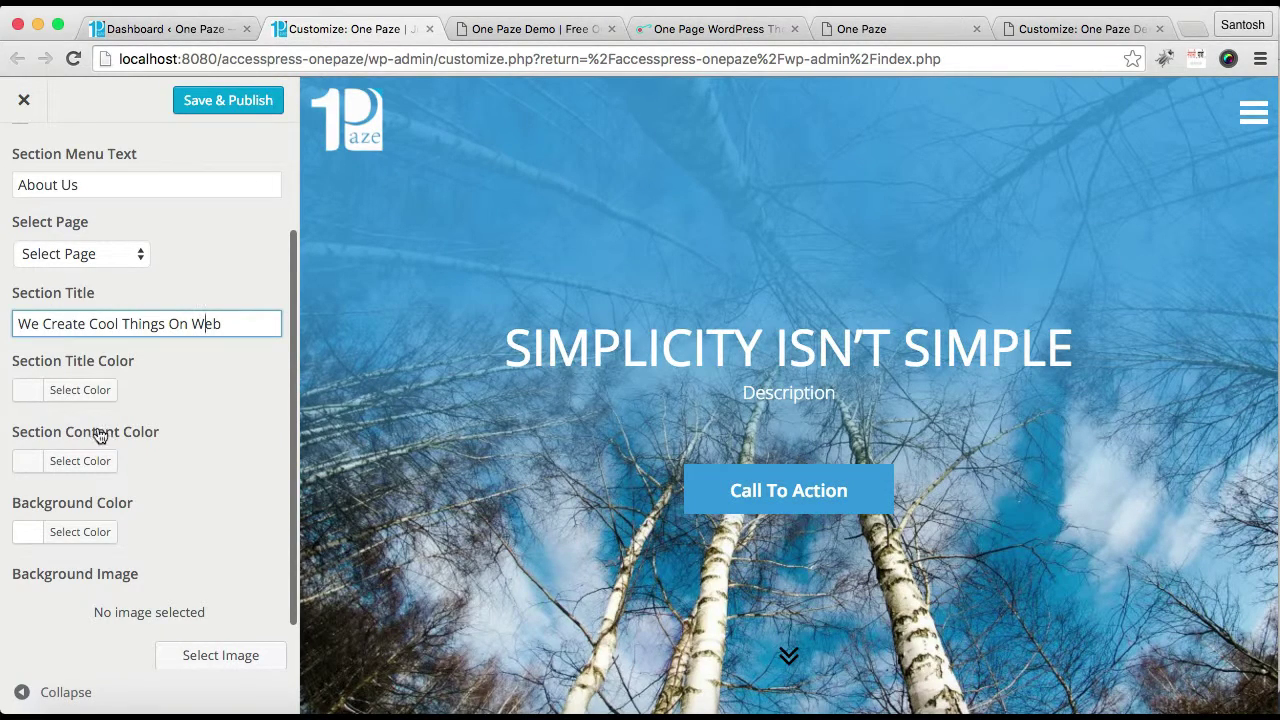
scroll(174, 516, down, 1)
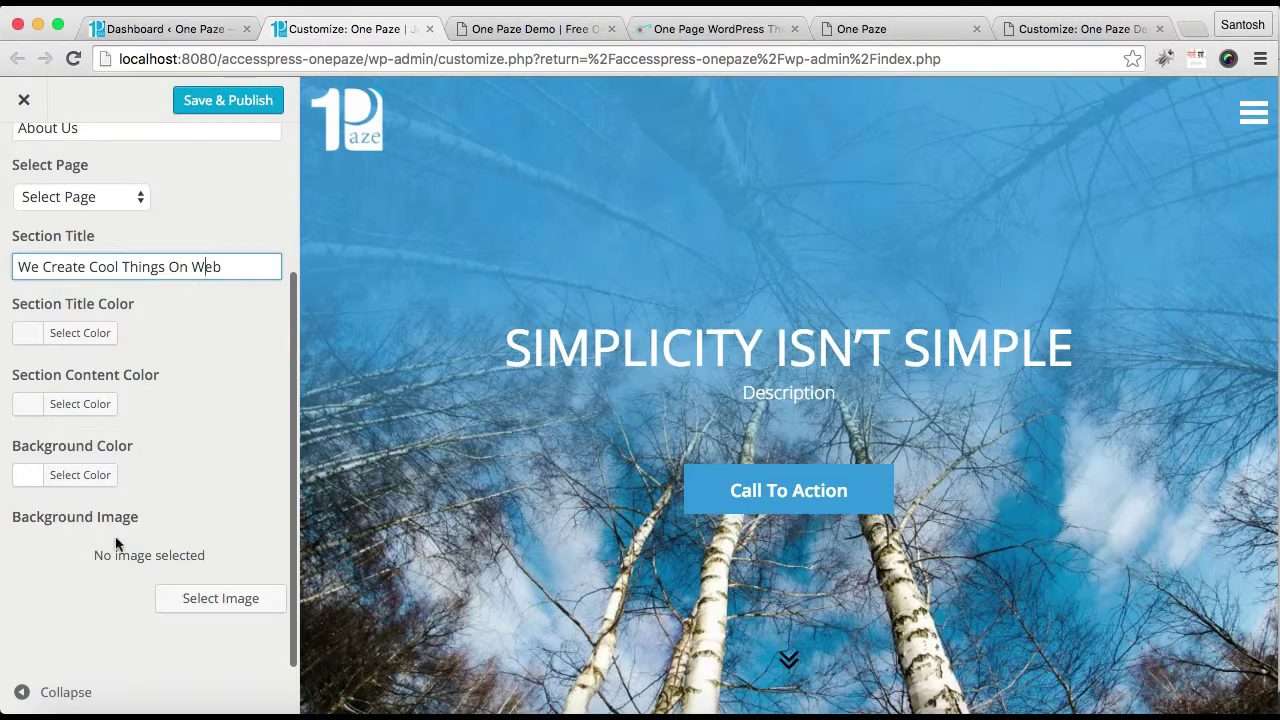
click(88, 476)
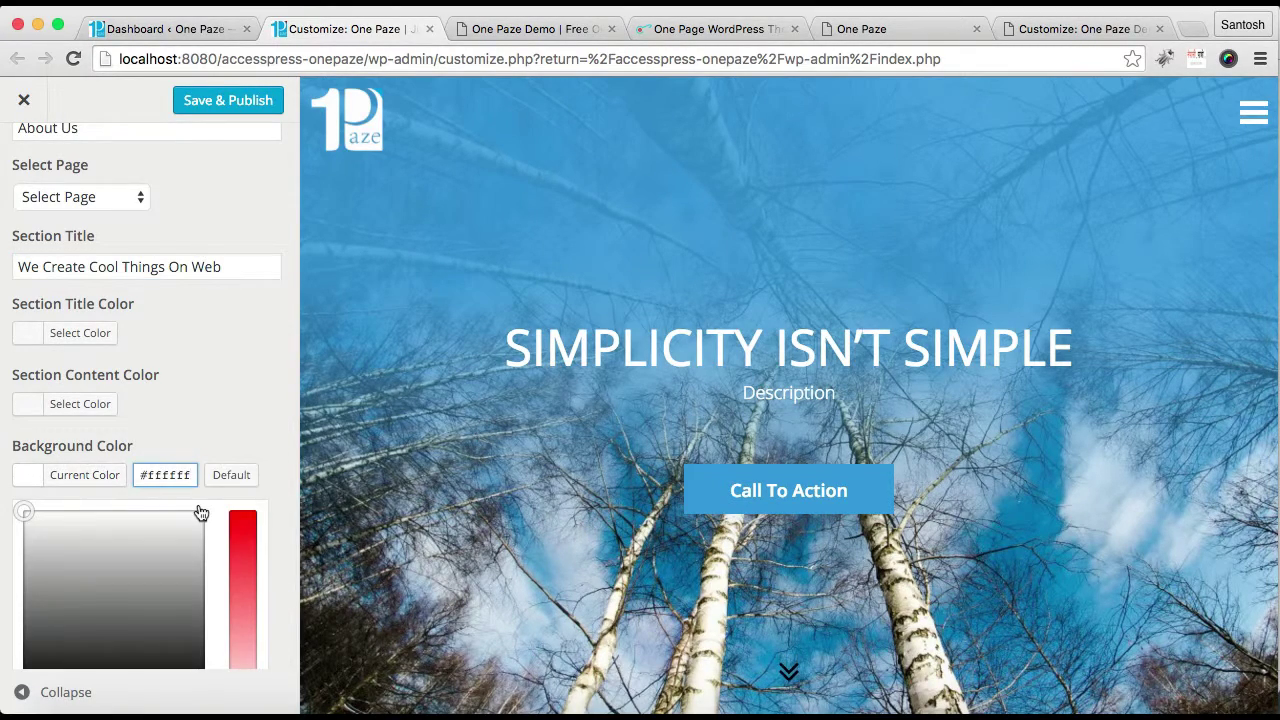
scroll(200, 513, down, 2)
click(85, 420)
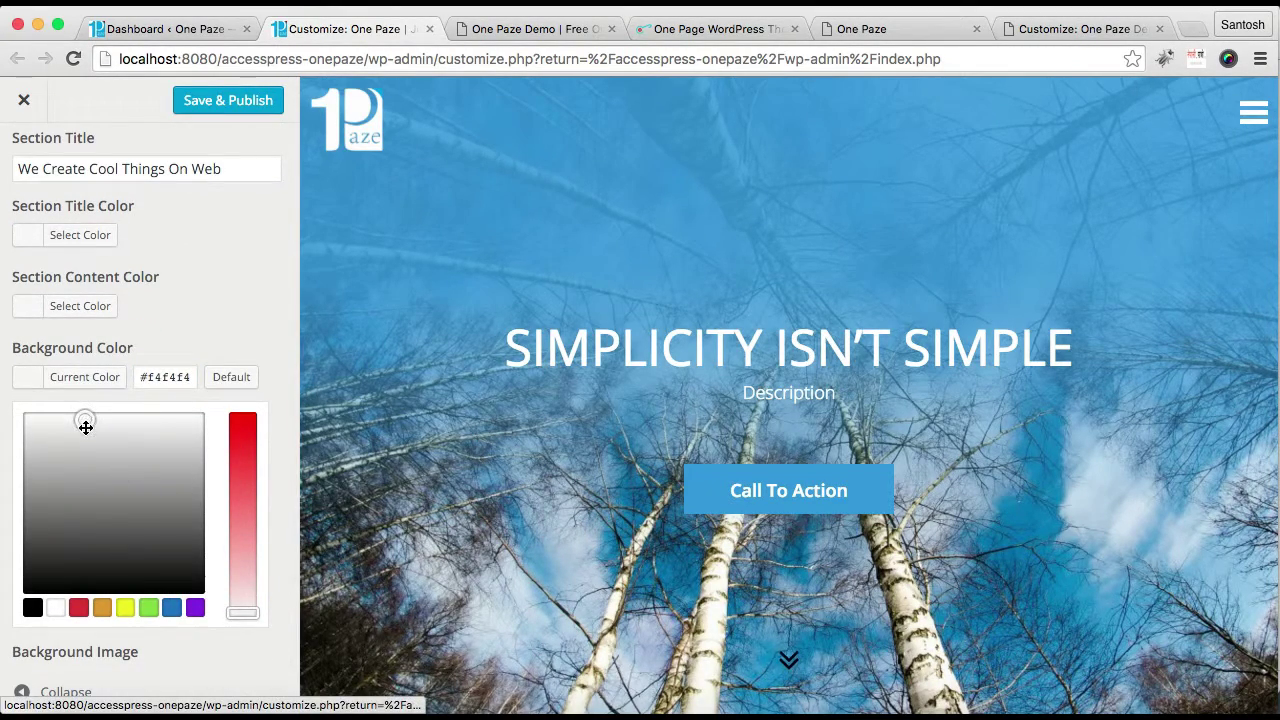
click(84, 436)
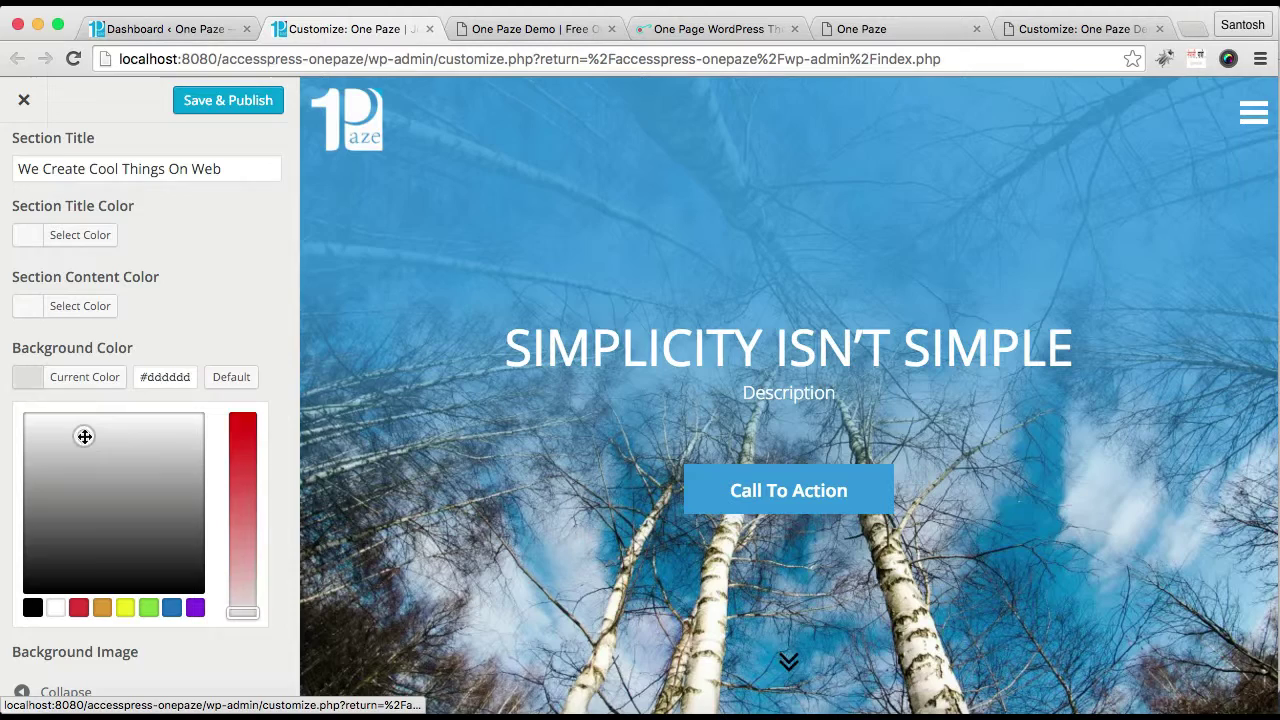
click(221, 102)
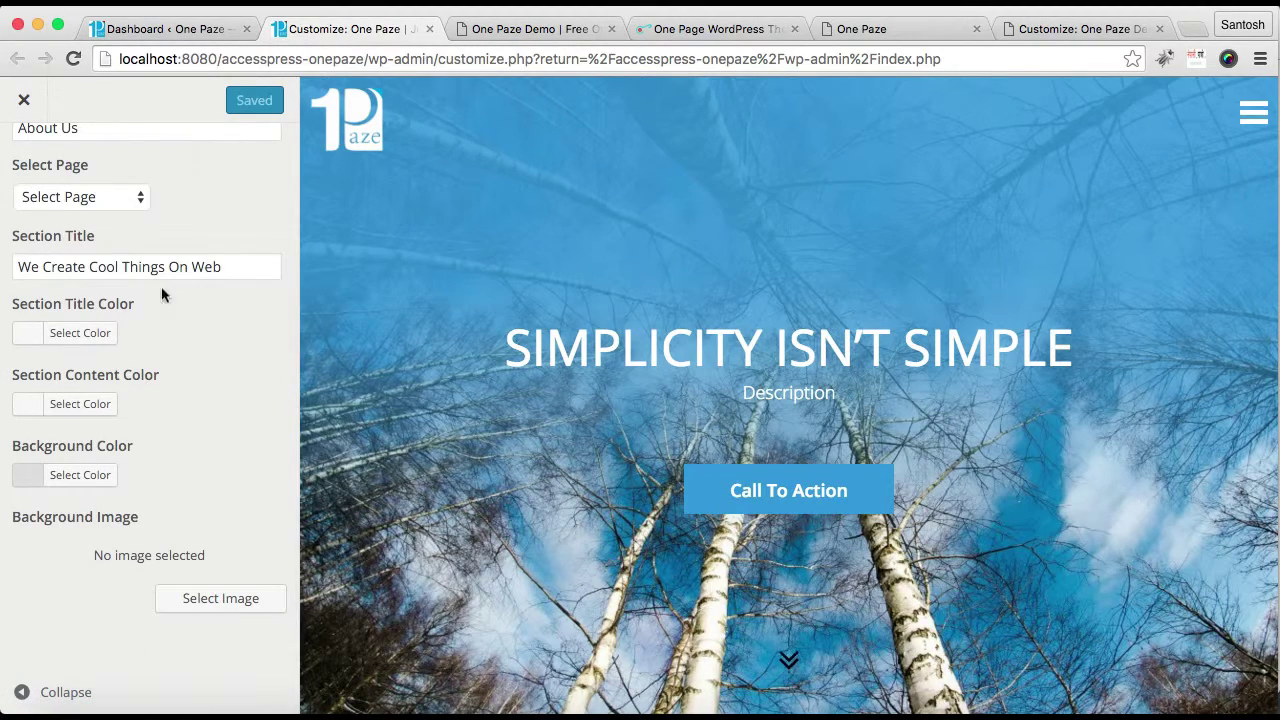
Step: Start a new WordPress page from the dashboard and title it "About Us"
scroll(177, 203, up, 4)
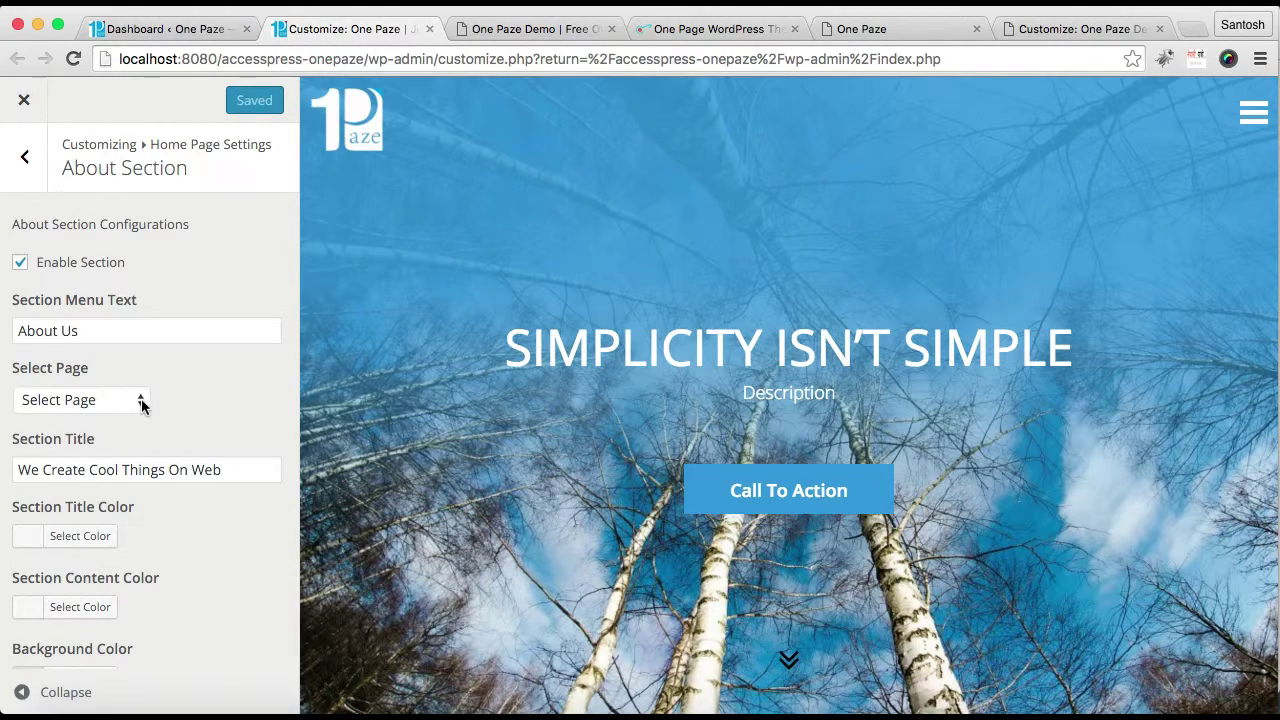
click(182, 38)
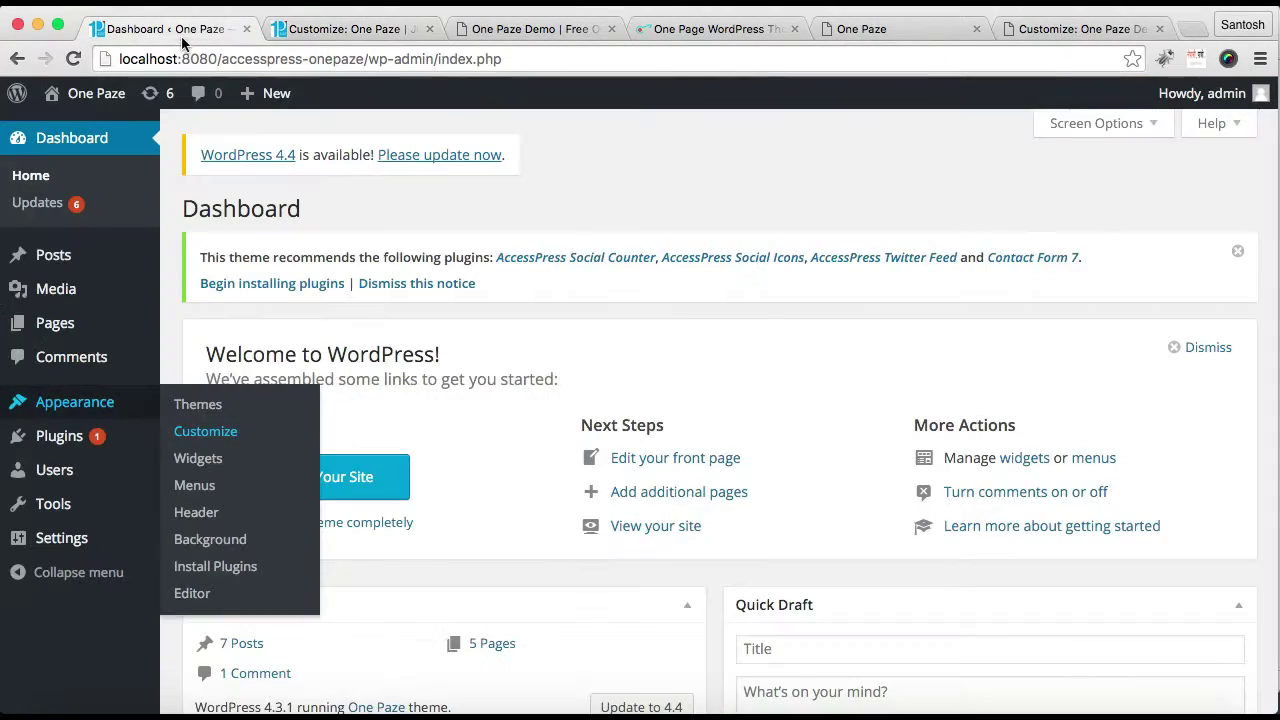
mouse_move(55, 326)
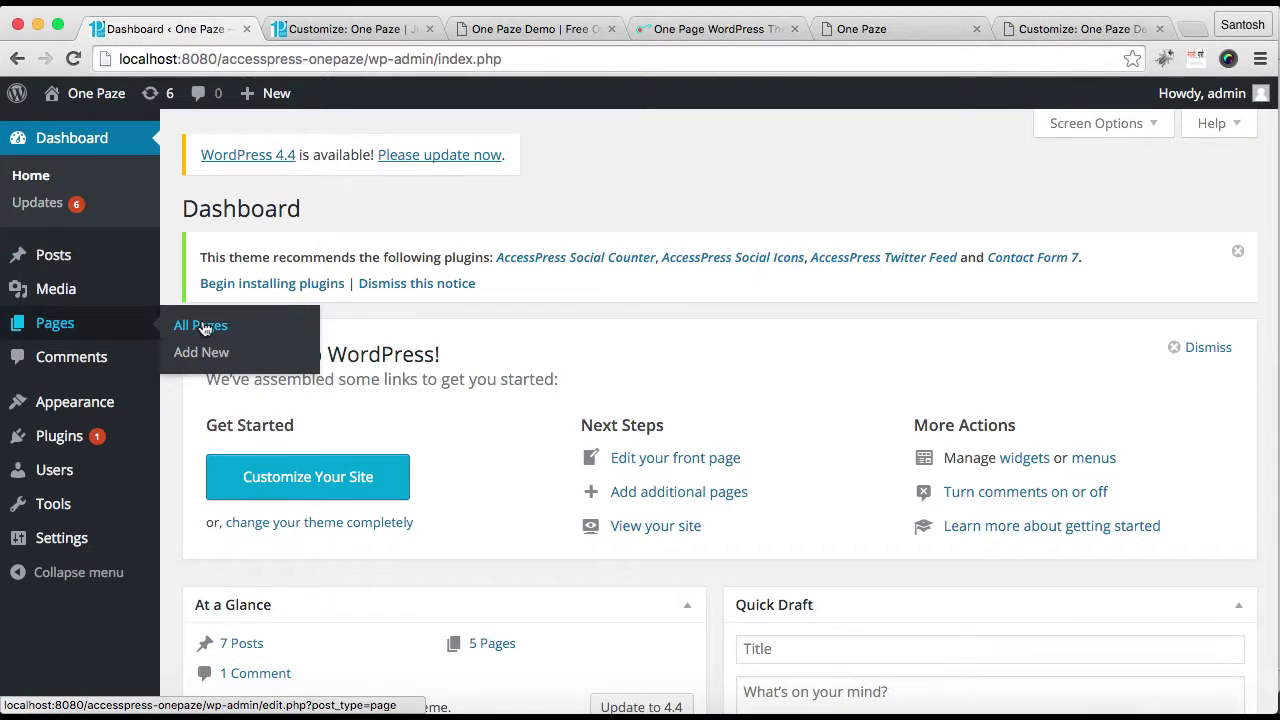
click(205, 354)
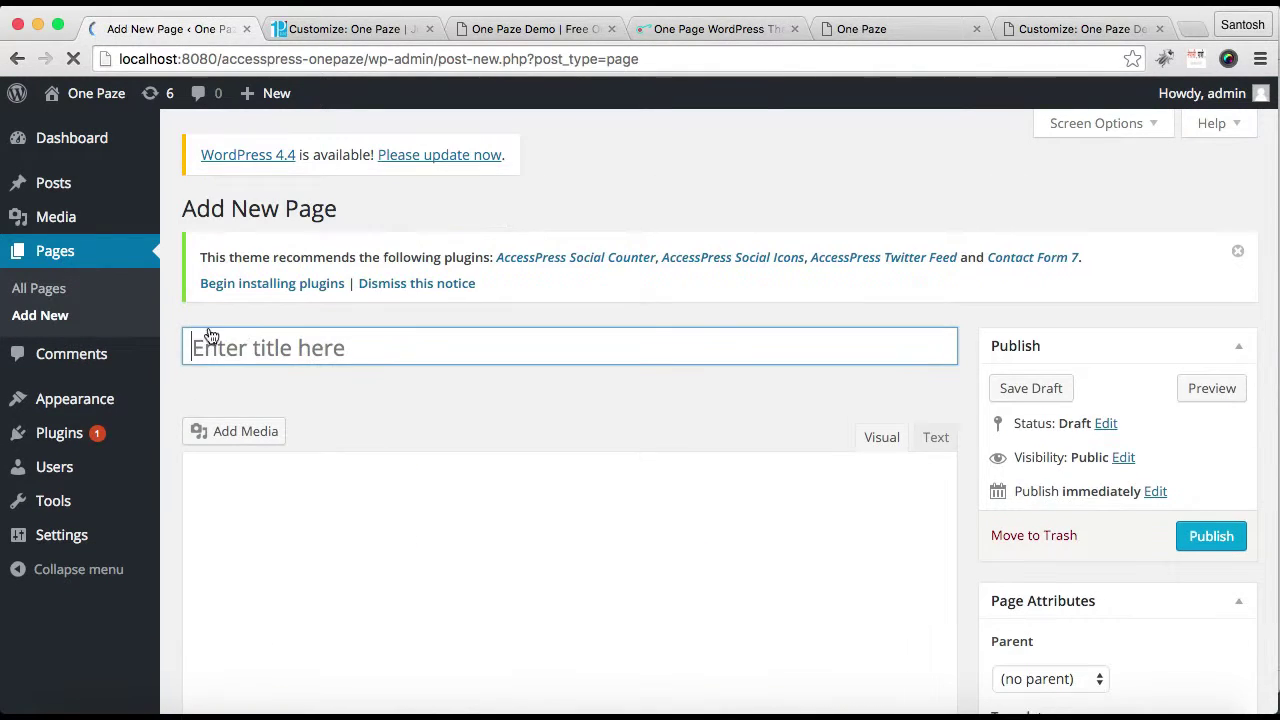
click(254, 352)
text(About Us)
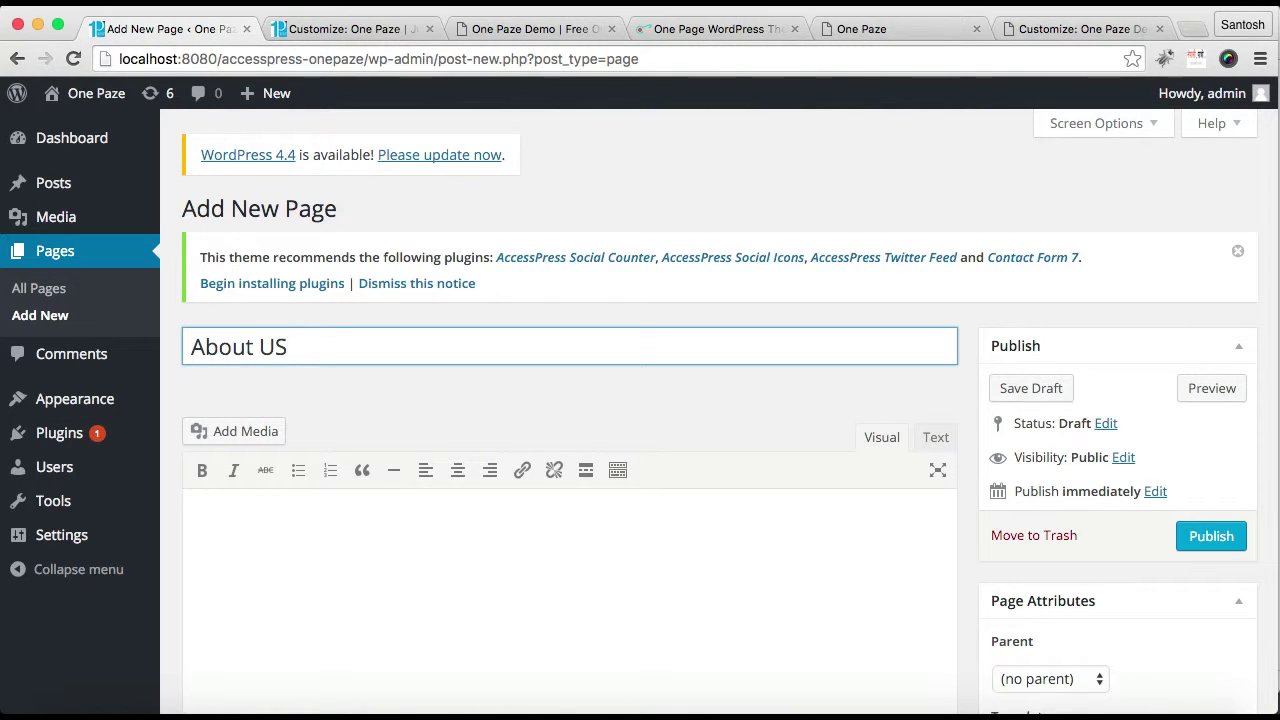
Step: Copy "Lorem Ipsum is simply dummy text of the printing and typesetting industry." from the untitled text document into the new page's body
click(346, 546)
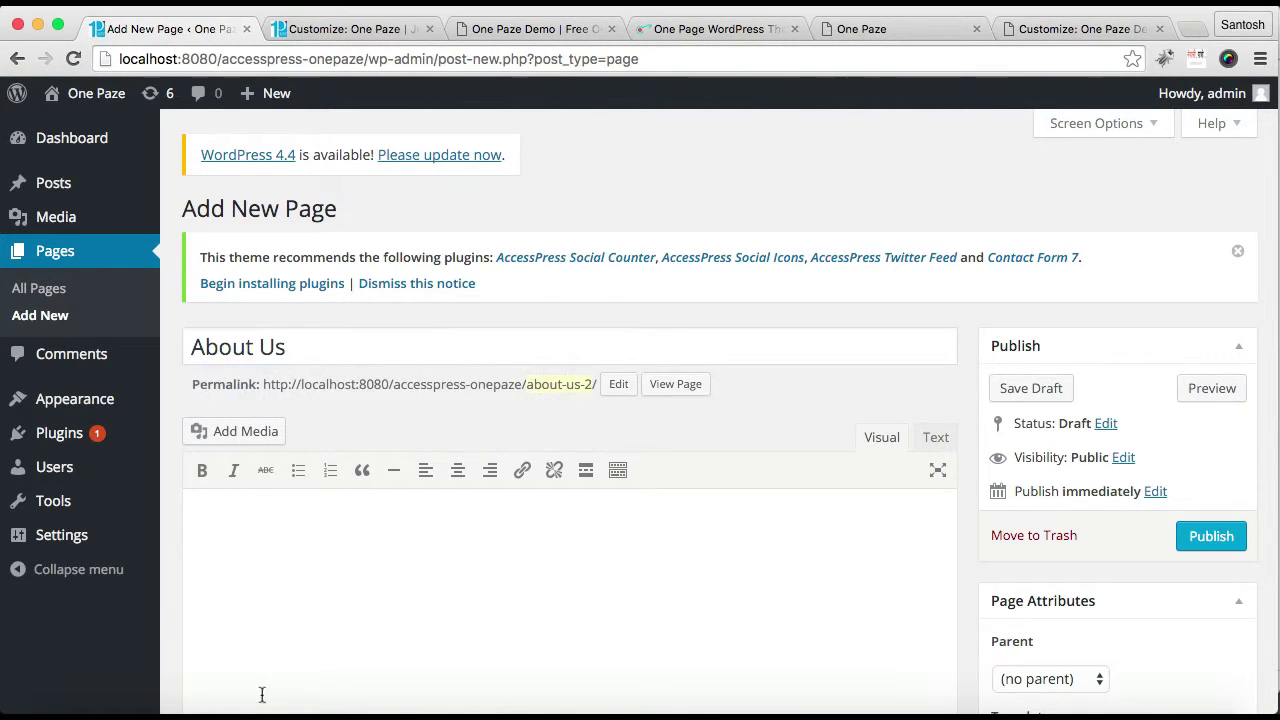
click(296, 708)
click(627, 340)
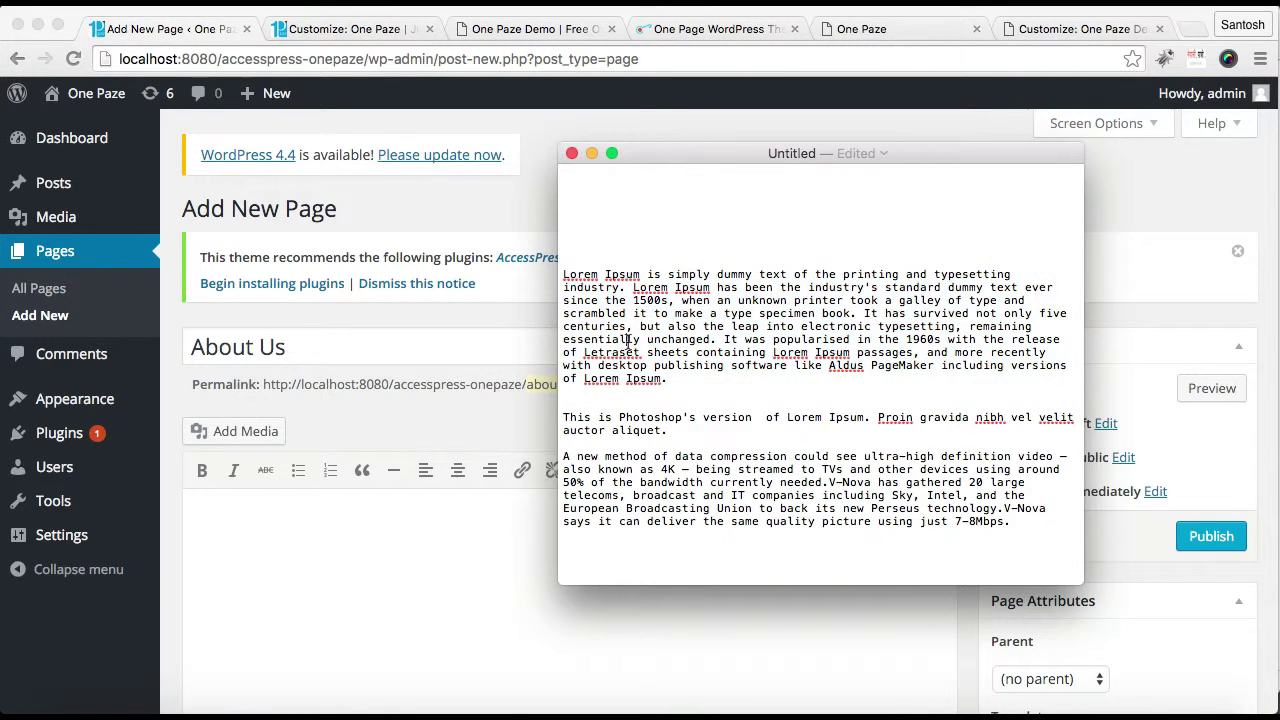
drag(566, 273, 628, 289)
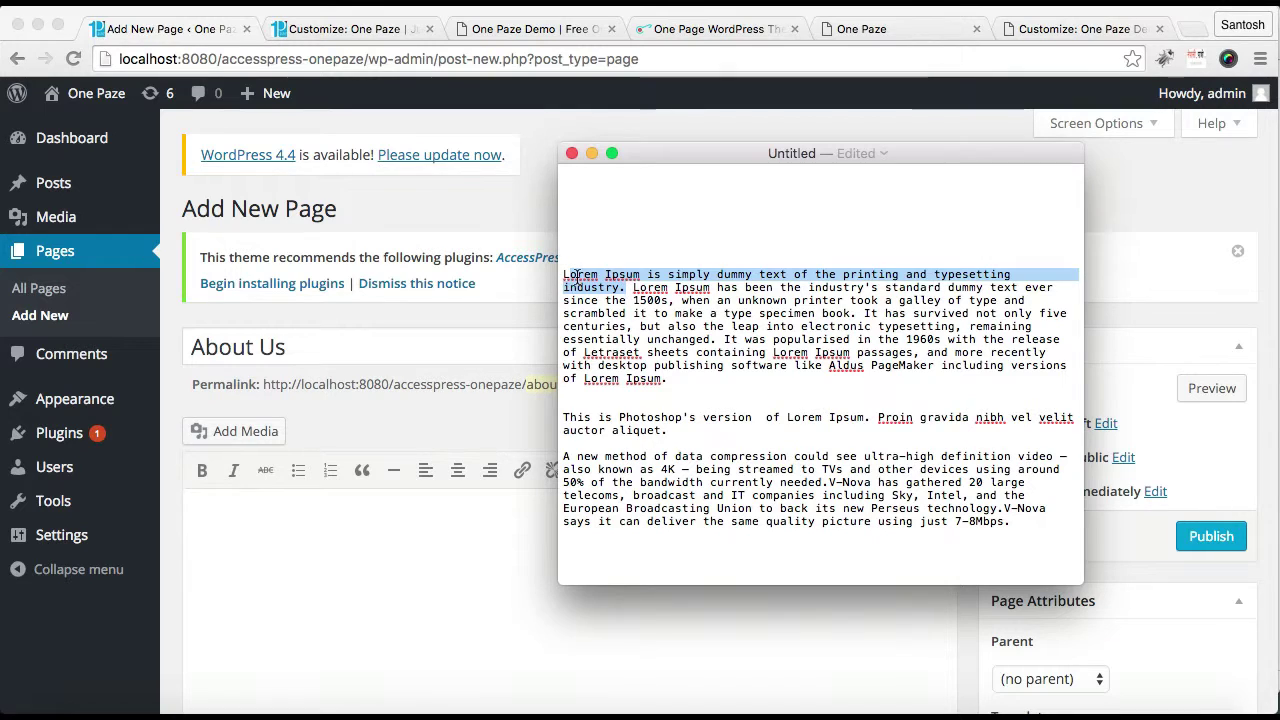
click(600, 287)
drag(564, 274, 627, 287)
key(super+c)
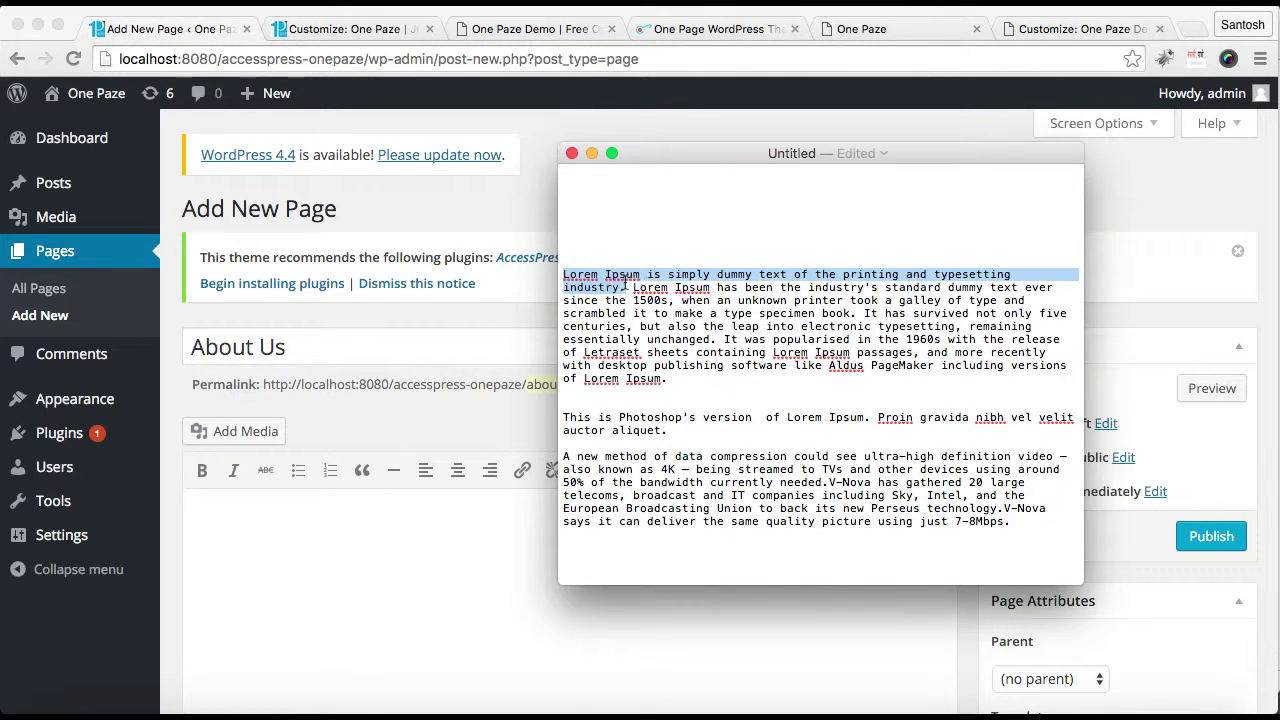
click(491, 598)
key(super+v)
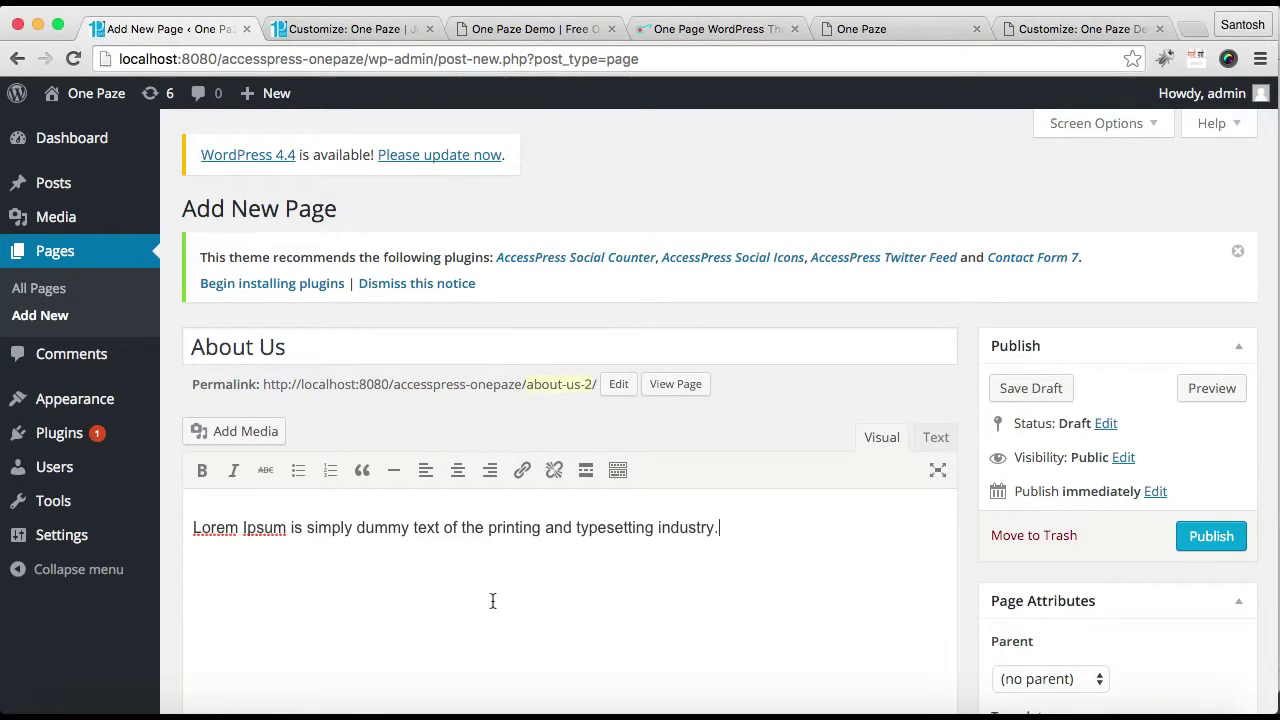
Step: Publish the About Us page, then reload the theme customizer so it picks up the new page
scroll(837, 543, down, 5)
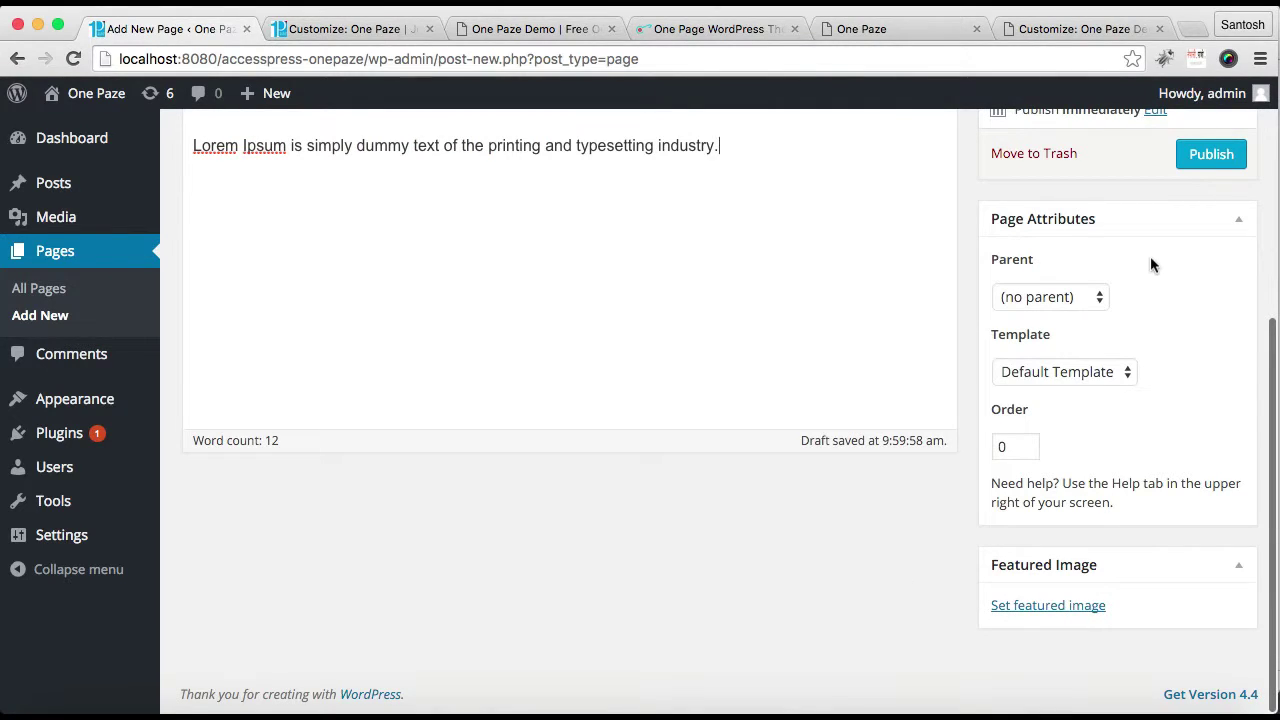
click(1214, 153)
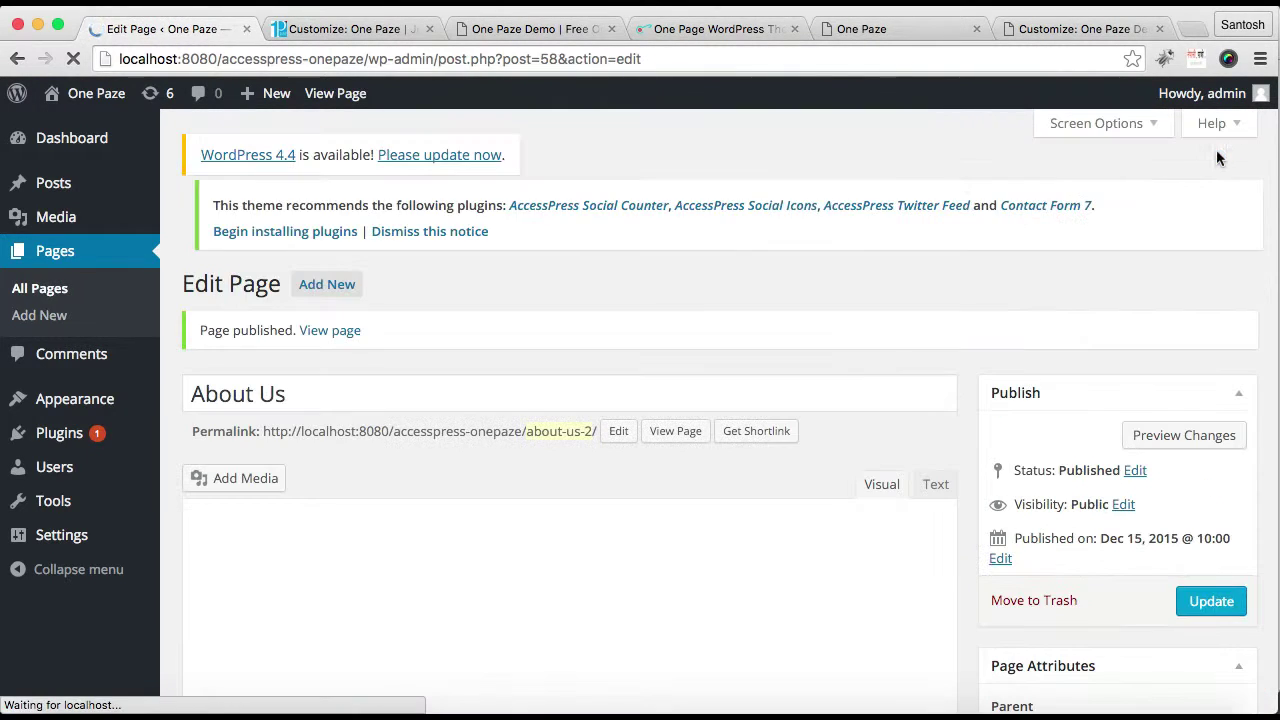
click(371, 34)
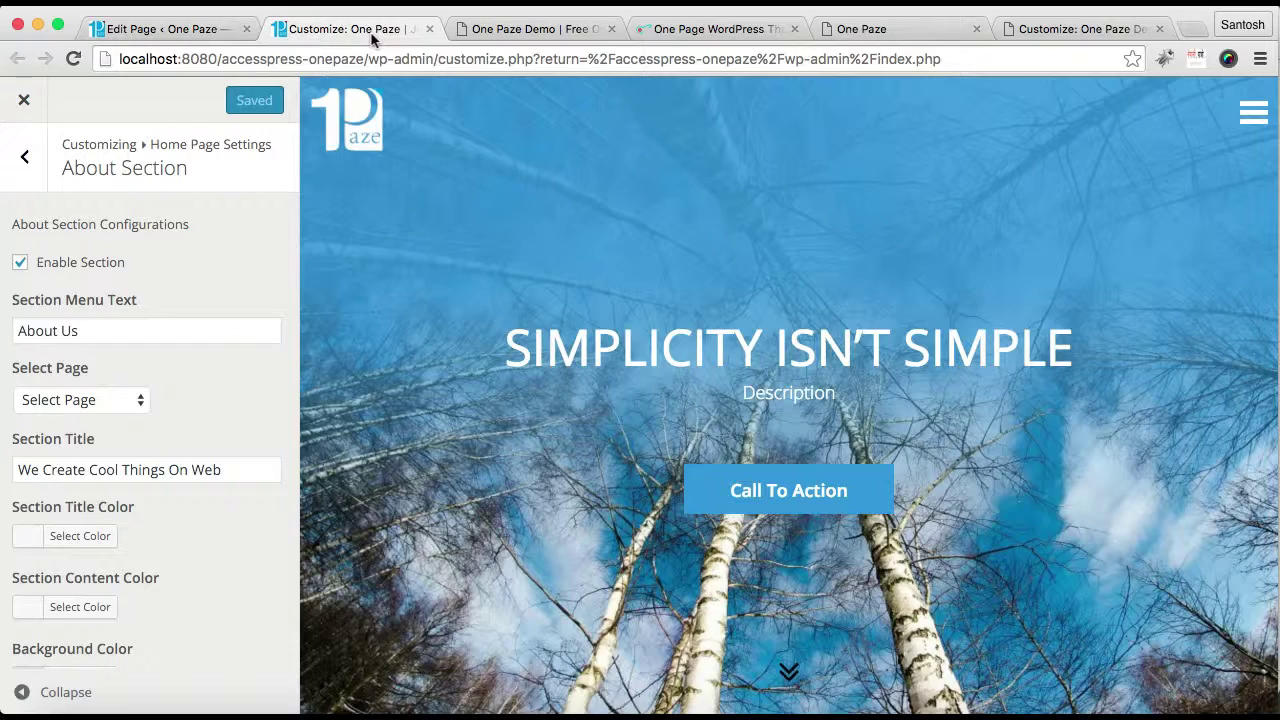
click(377, 58)
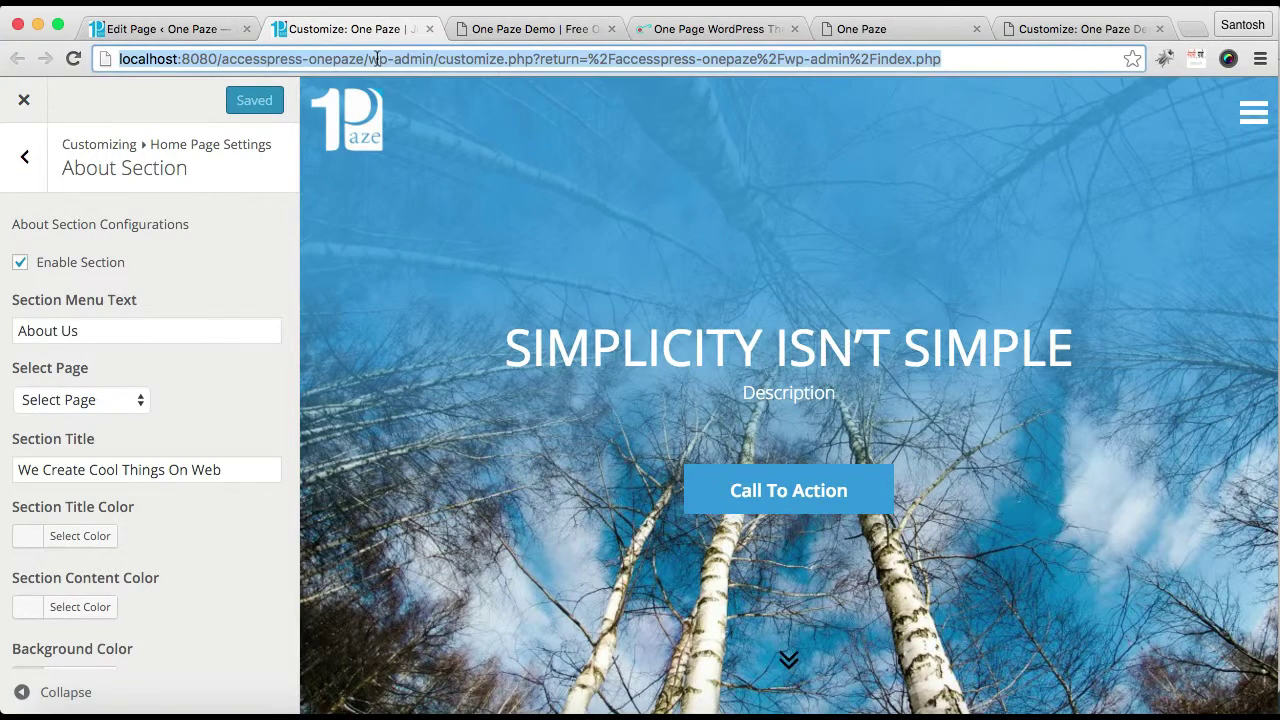
key(Return)
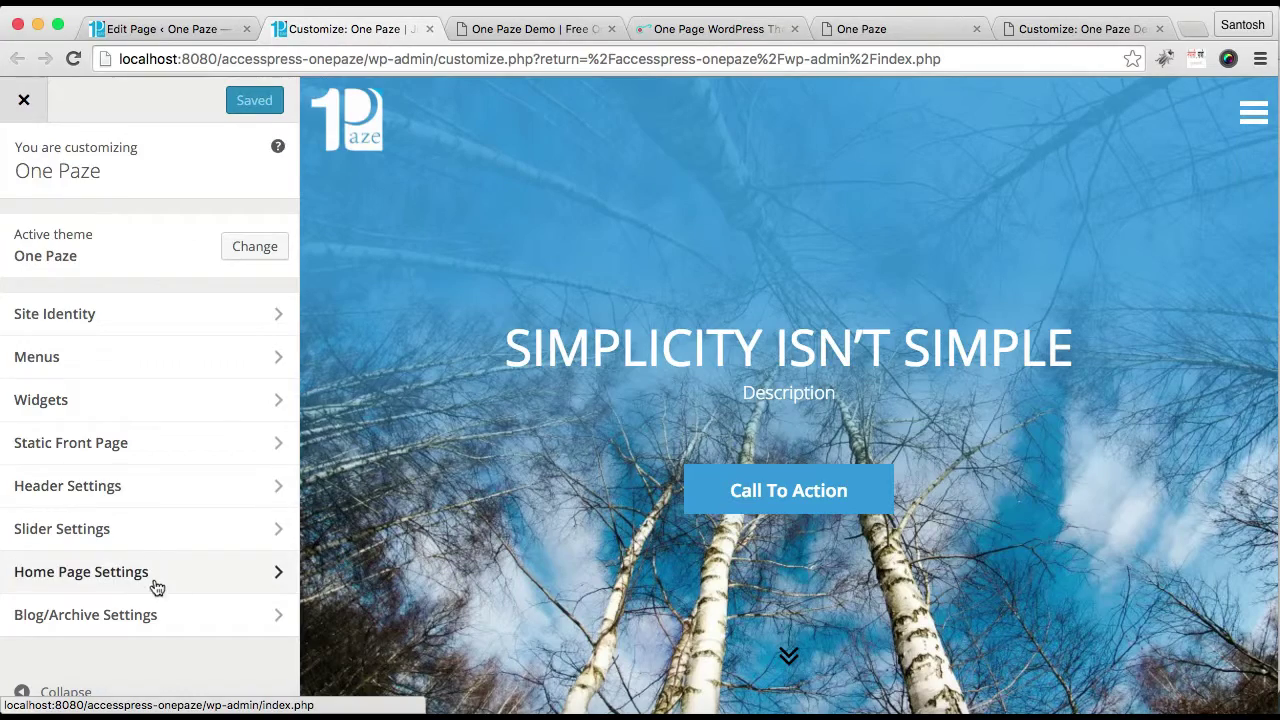
Step: In the home page's About Section settings, select the About Us page as the content source, then save and publish
click(157, 580)
click(149, 272)
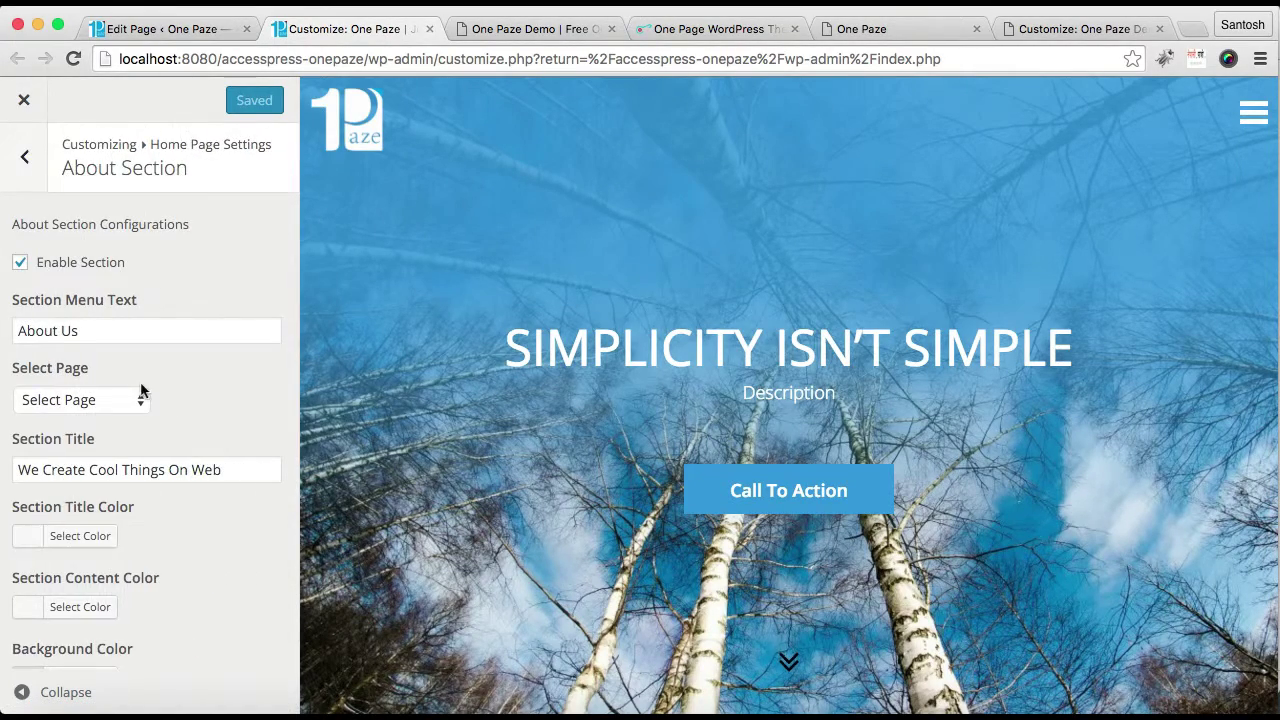
scroll(140, 385, down, 2)
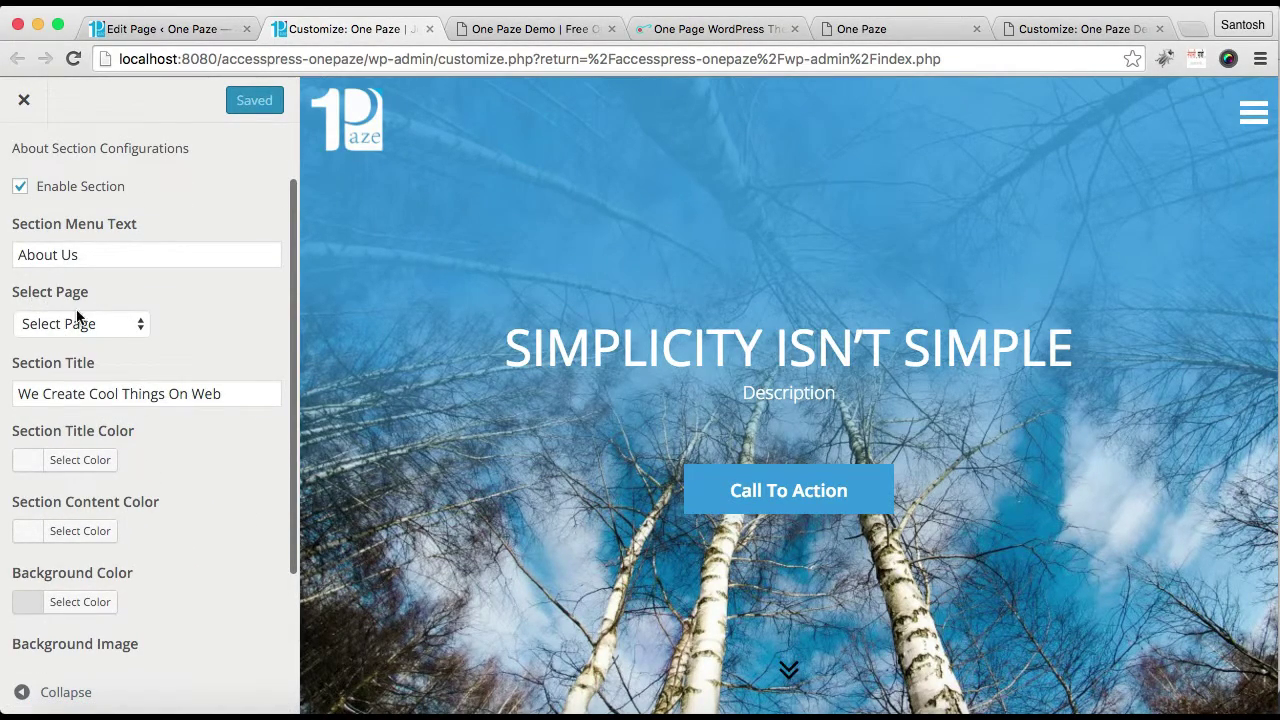
click(111, 327)
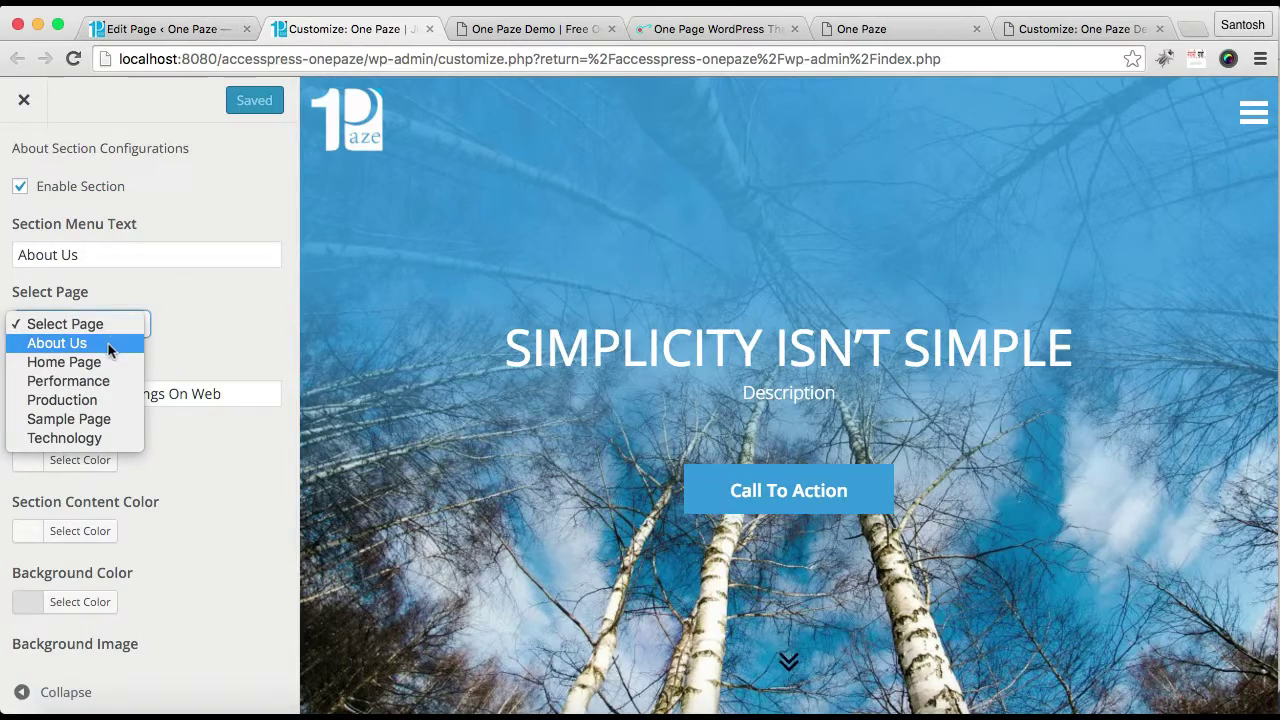
click(110, 344)
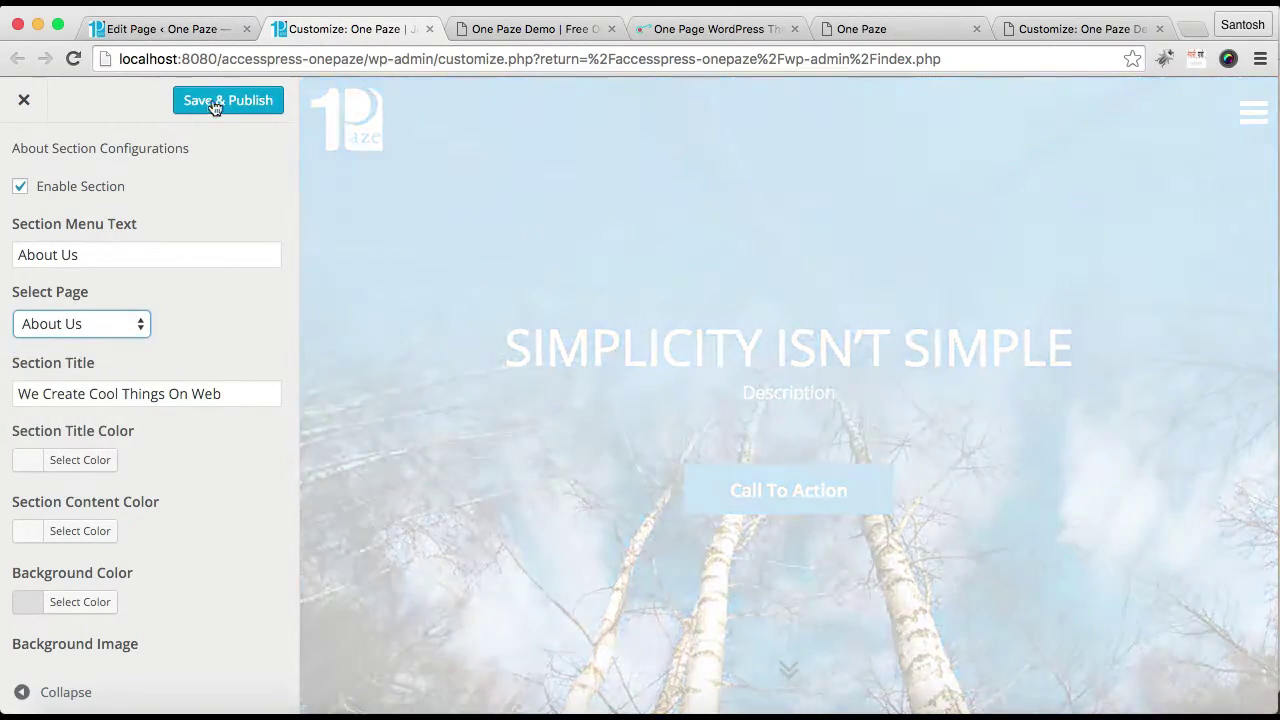
click(228, 108)
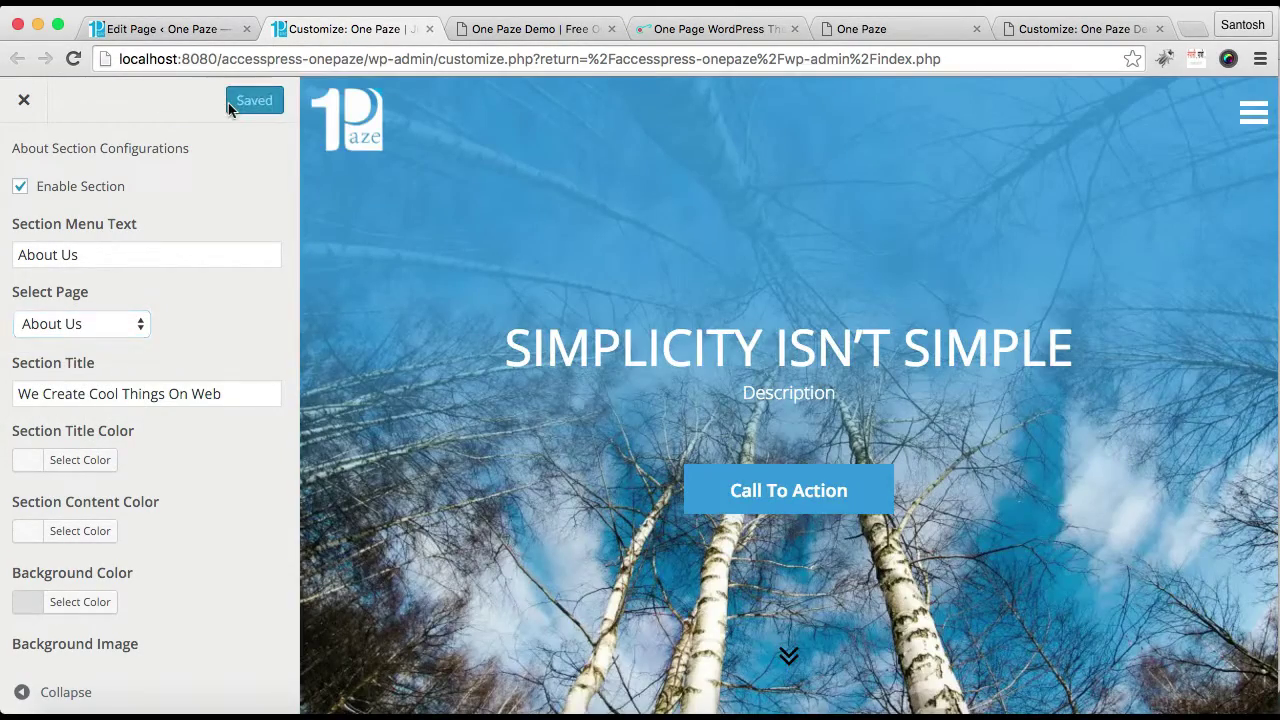
Step: Open the live site in a new browser tab and check the About Section on the home page
click(205, 32)
mouse_move(100, 93)
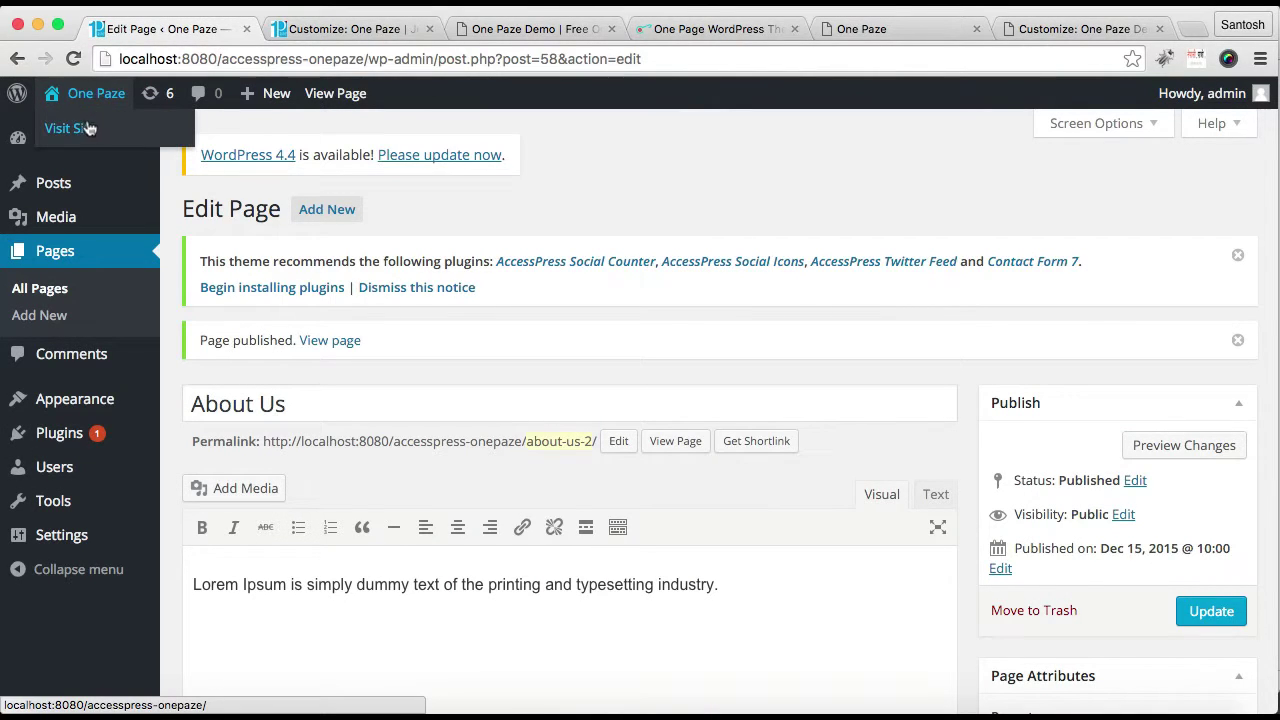
right_click(81, 135)
click(120, 136)
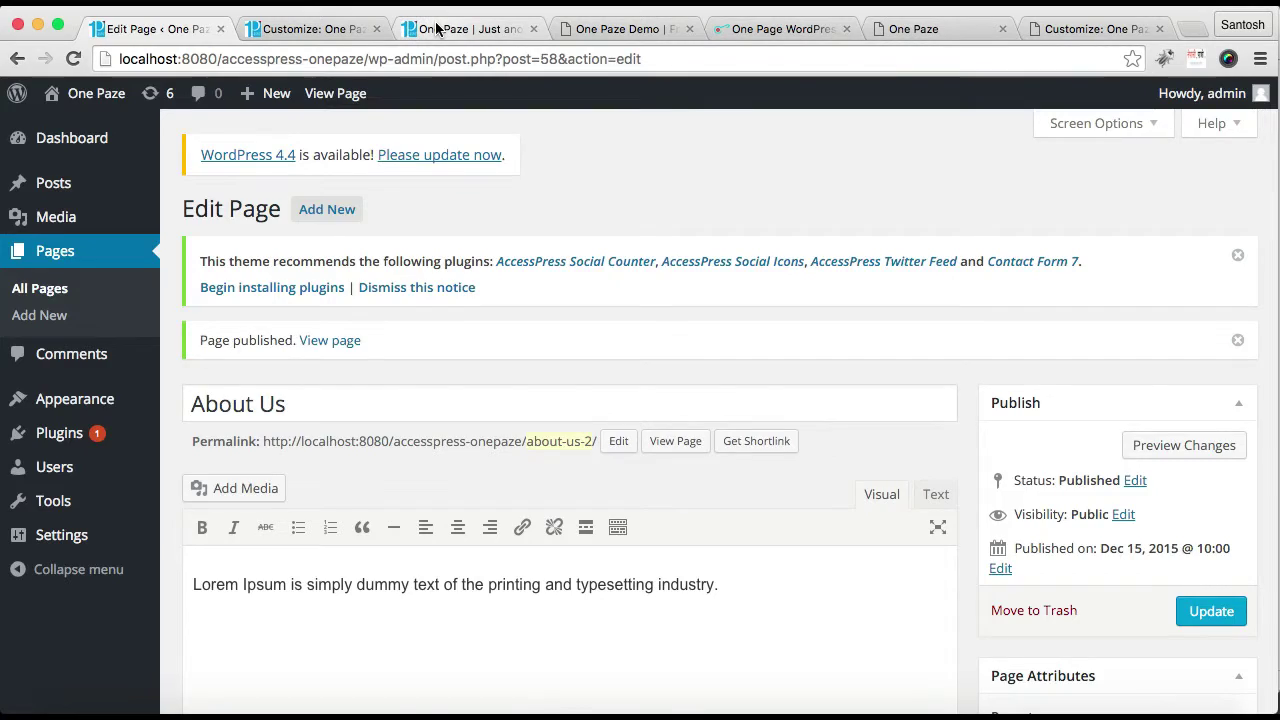
click(436, 29)
scroll(688, 395, down, 10)
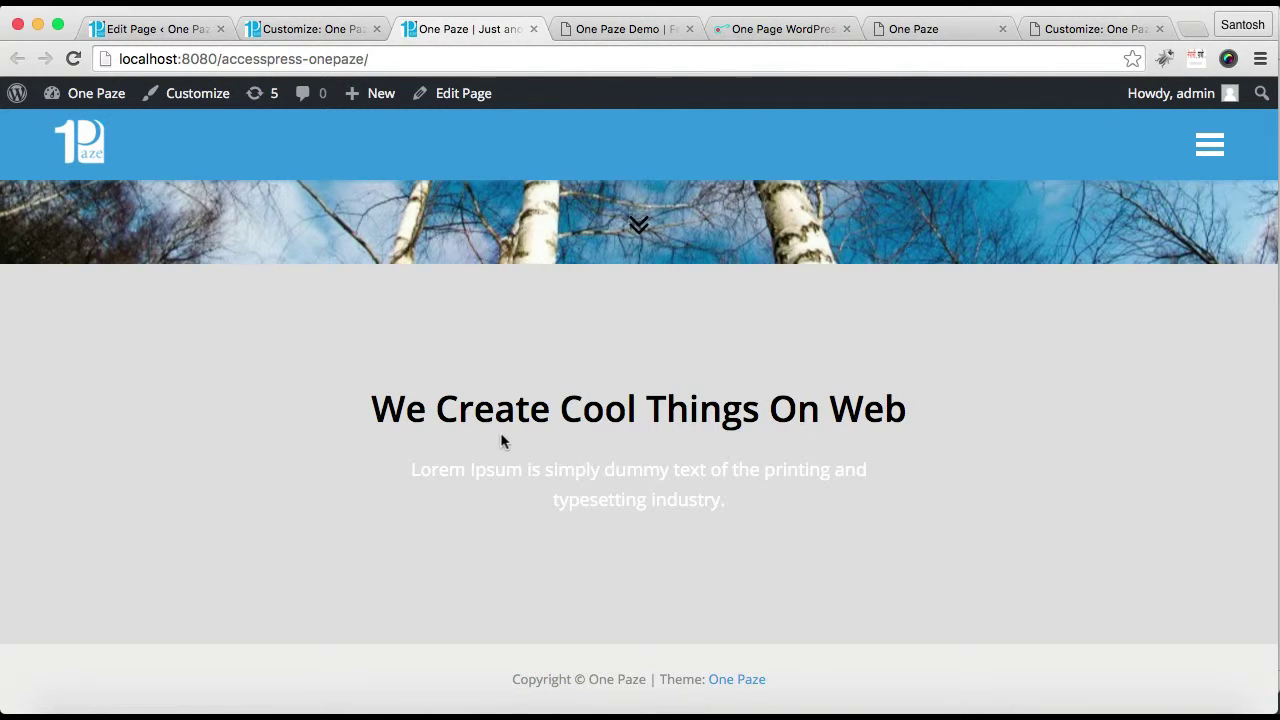
Step: Enable the home page's Portfolio/Project Section in the customizer and set its menu text to "Projects"
click(322, 31)
scroll(41, 124, up, 2)
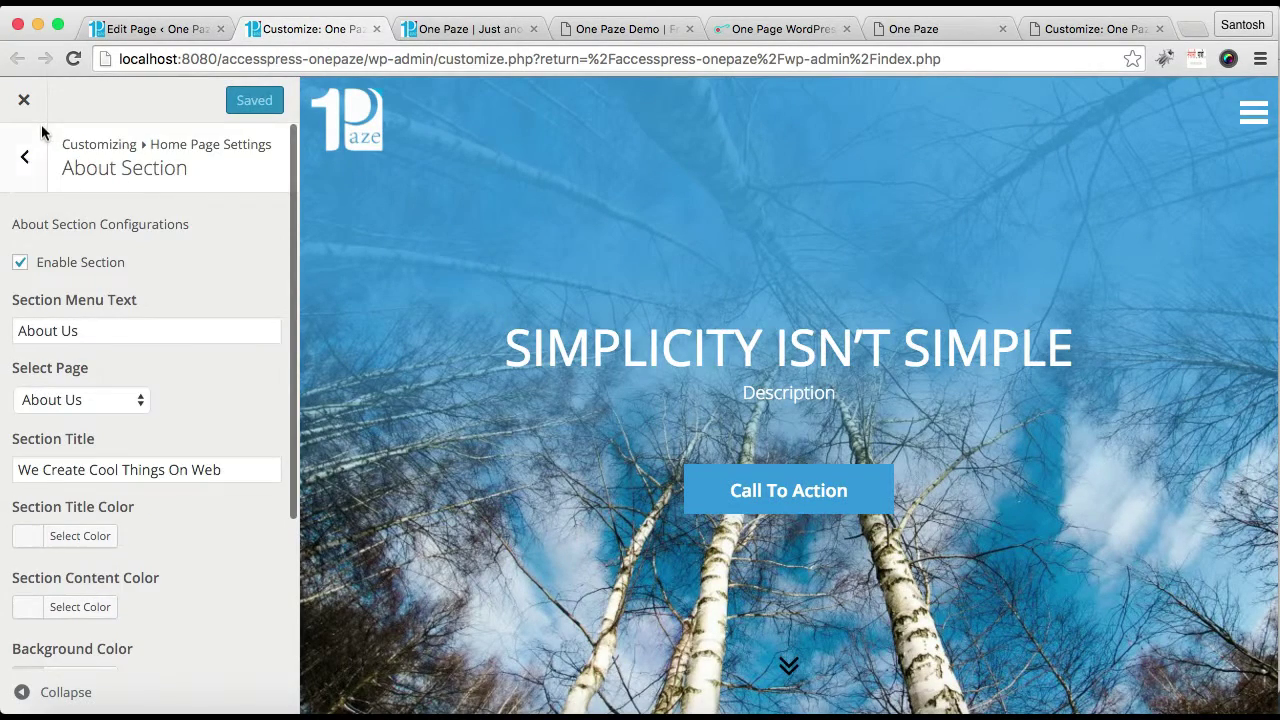
click(18, 170)
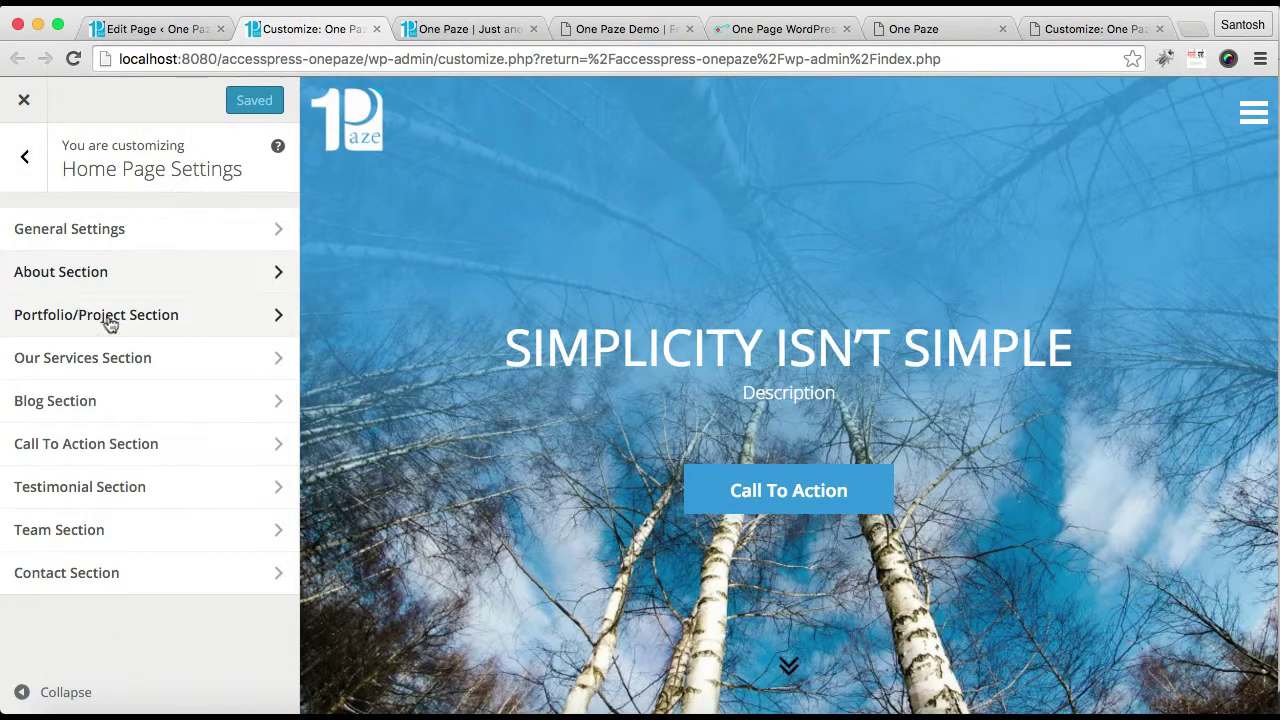
click(149, 320)
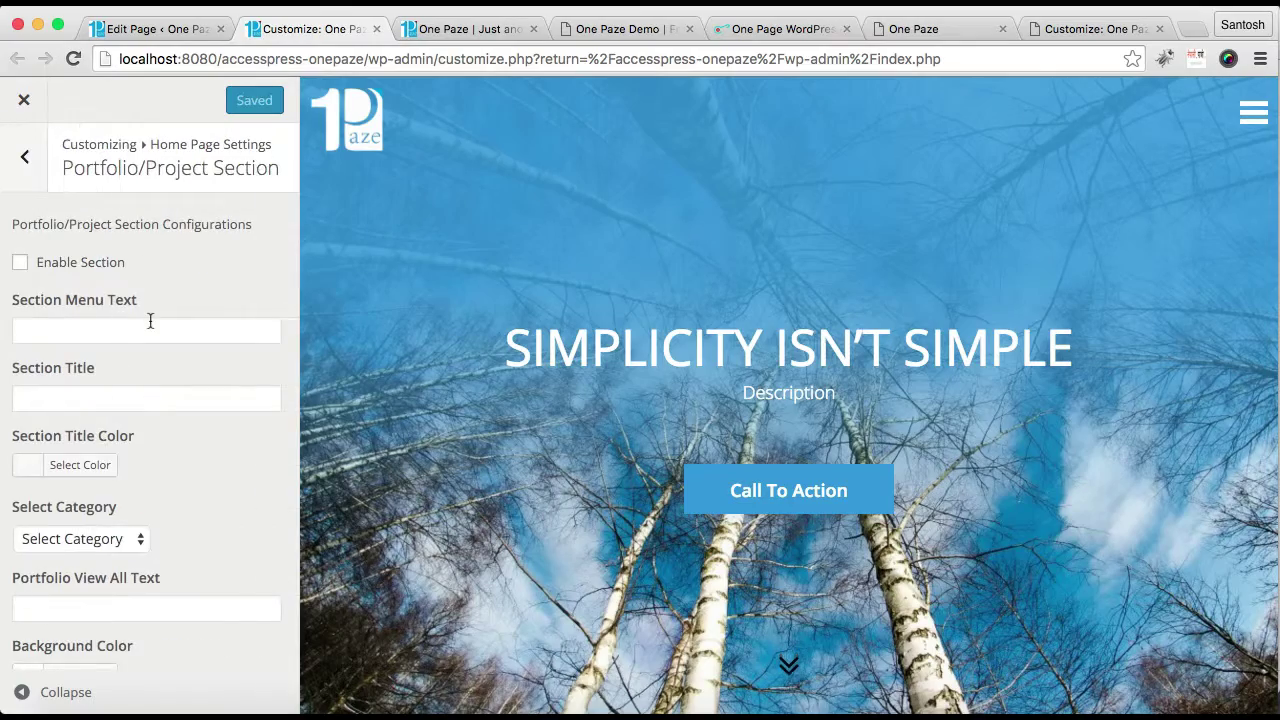
click(20, 264)
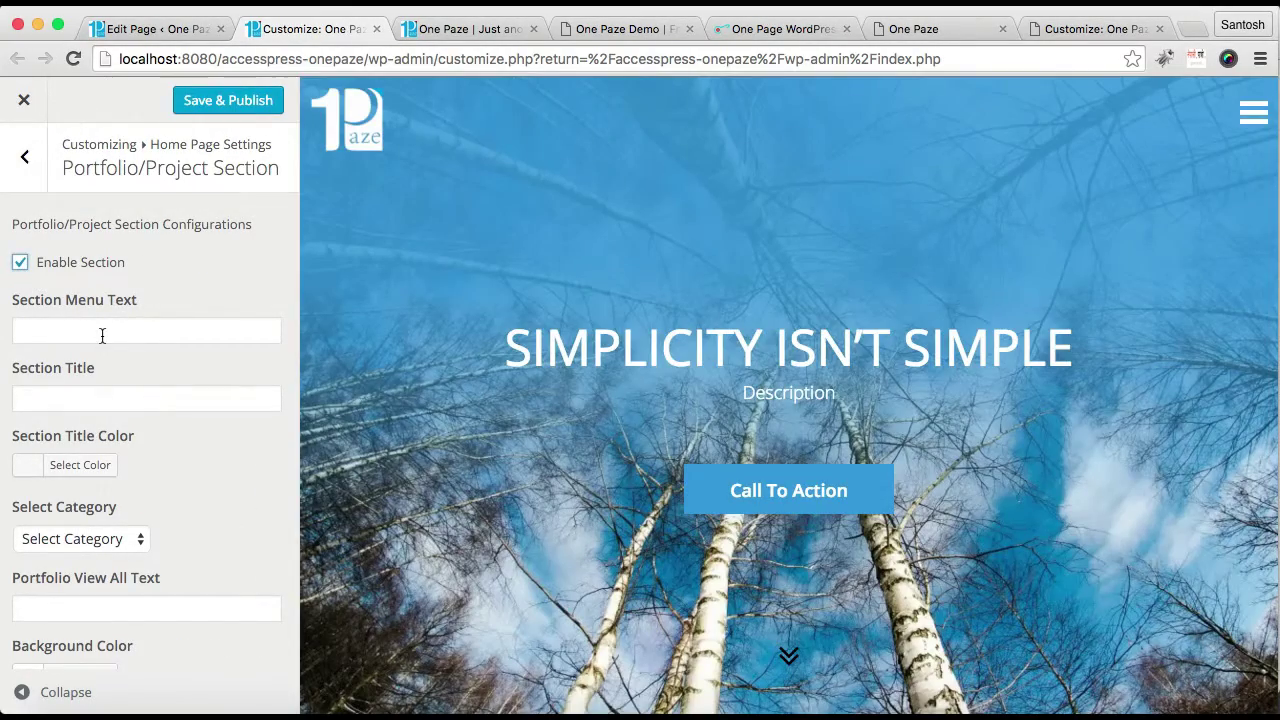
click(102, 333)
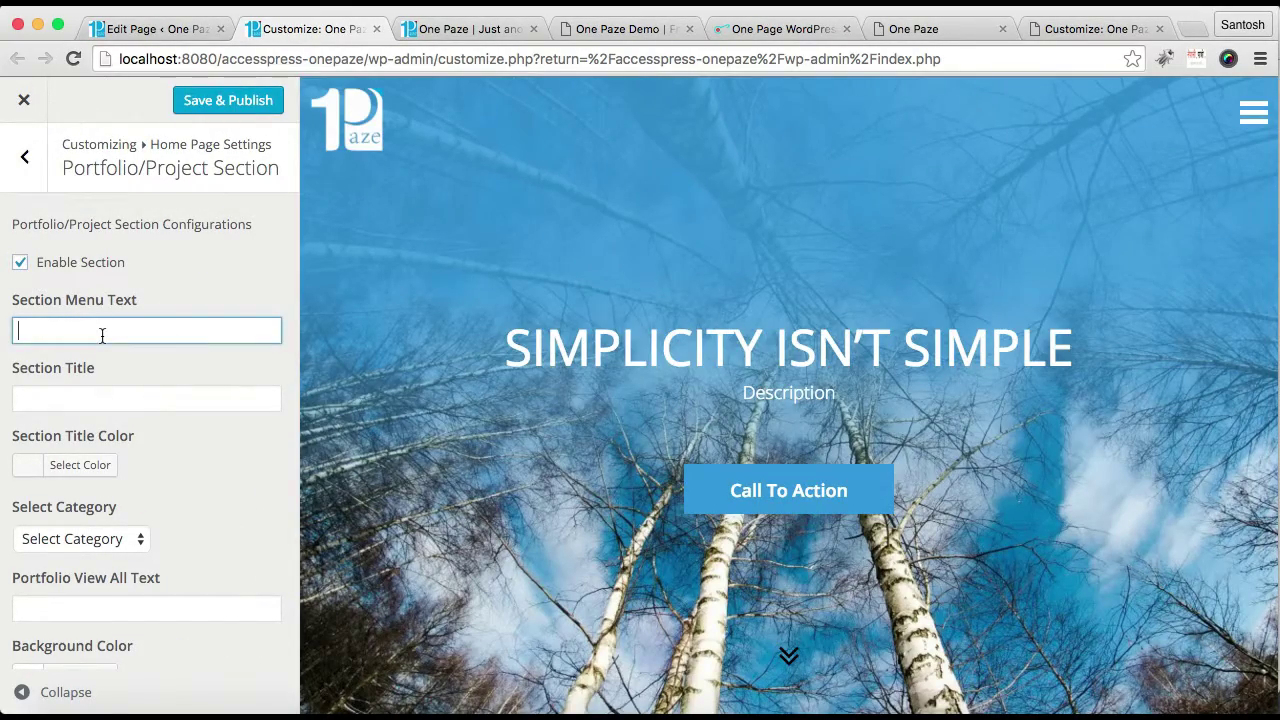
text(Projects)
Step: Set the Portfolio/Project Section's title to "Our Recent Projects"
click(130, 401)
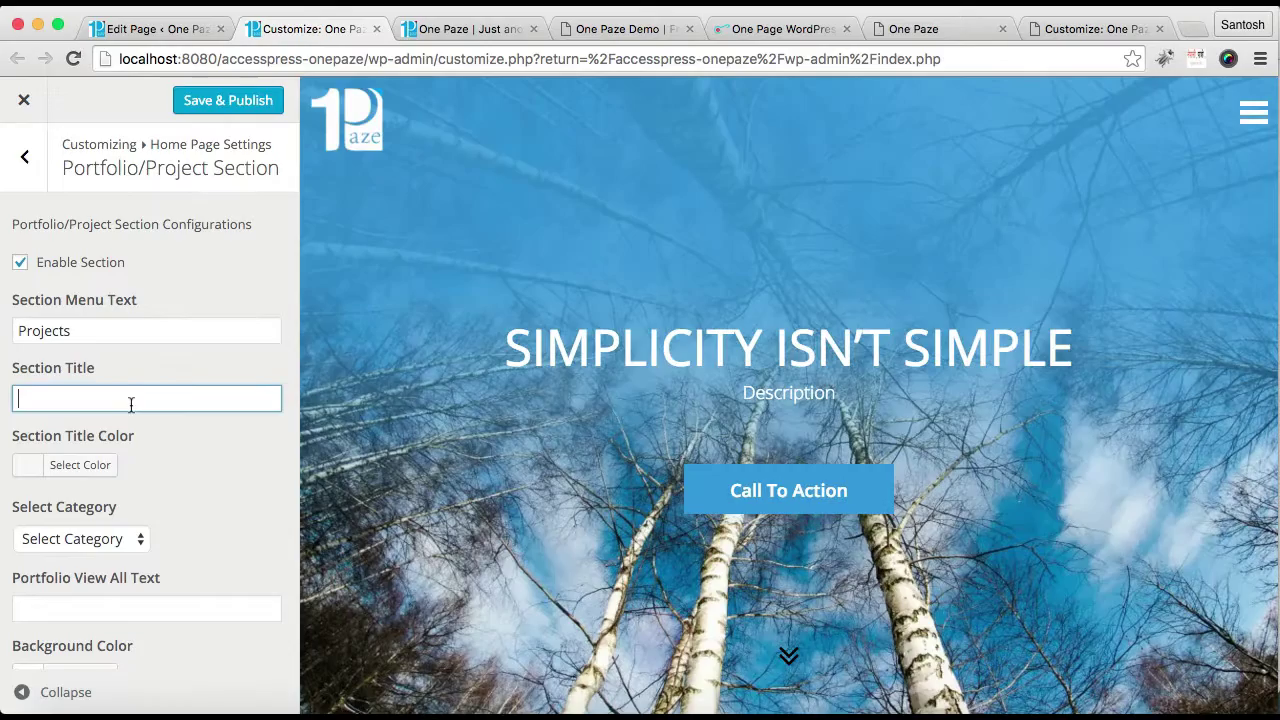
text(Our Recent)
key(BackSpace)
text(Projest)
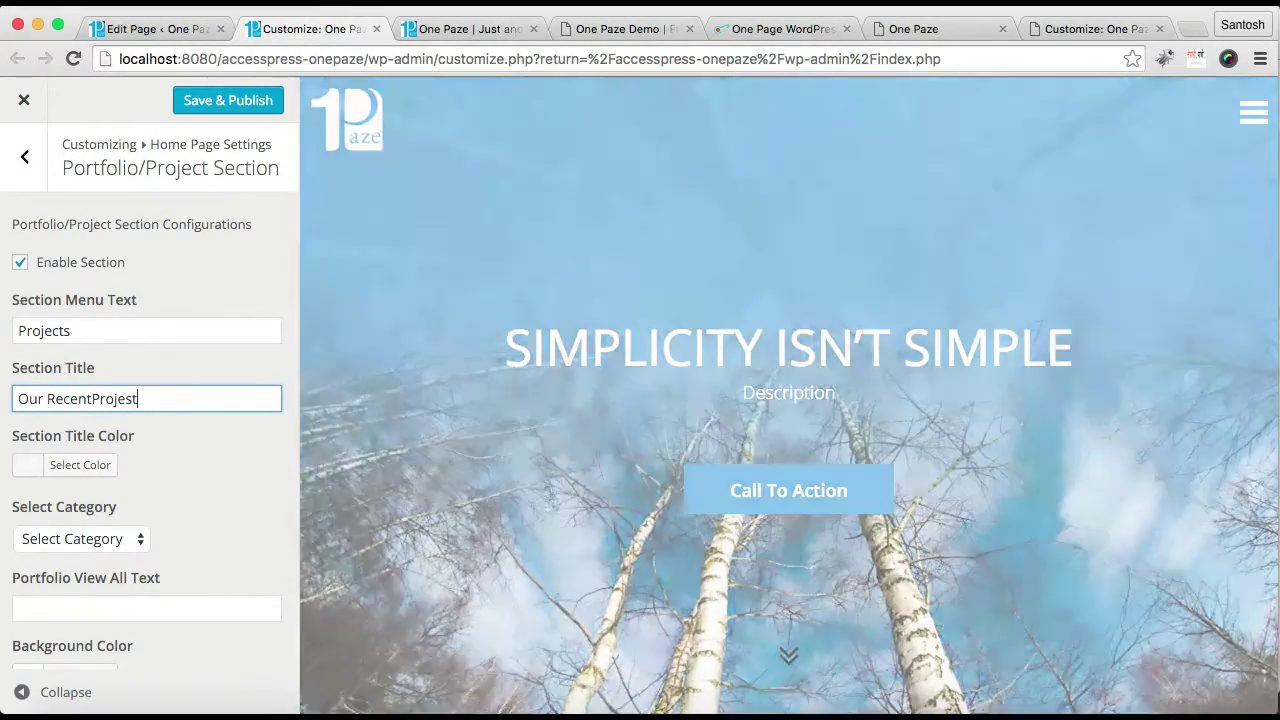
click(124, 398)
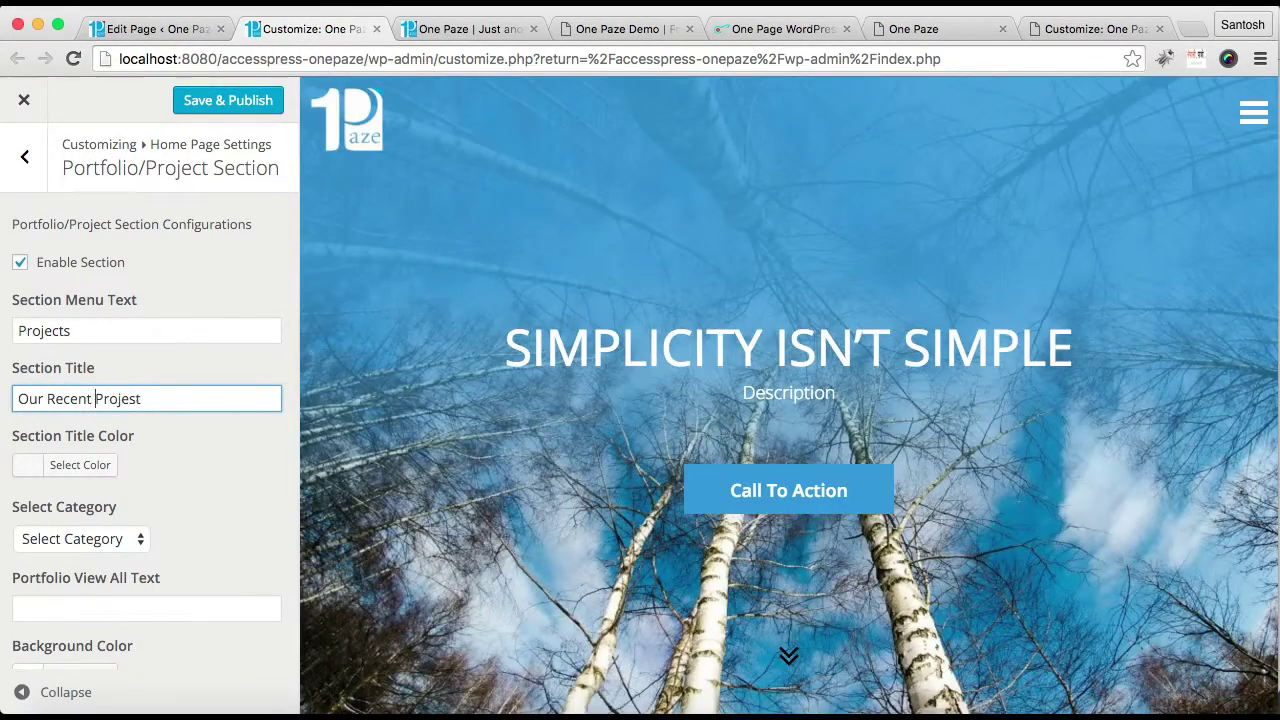
click(139, 398)
key(BackSpace)
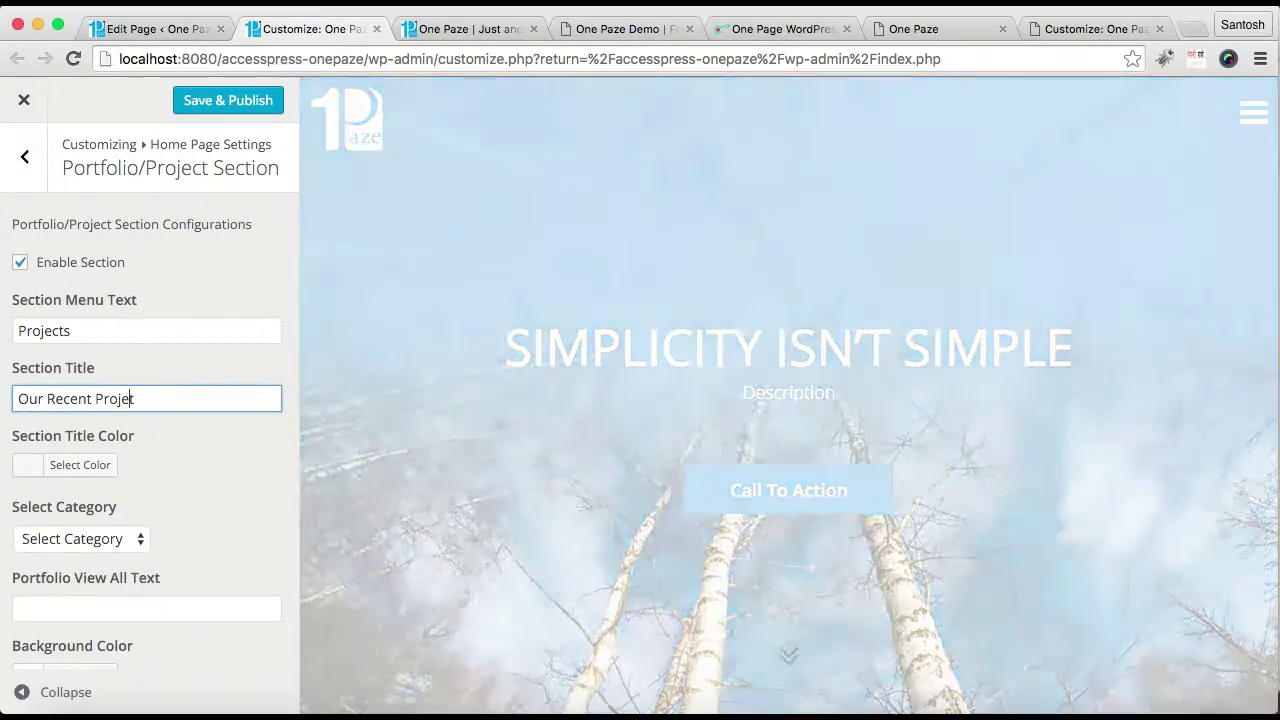
text(cts)
Step: Set the Portfolio View All Text to "View All", then save and publish the customizer changes
scroll(195, 486, down, 2)
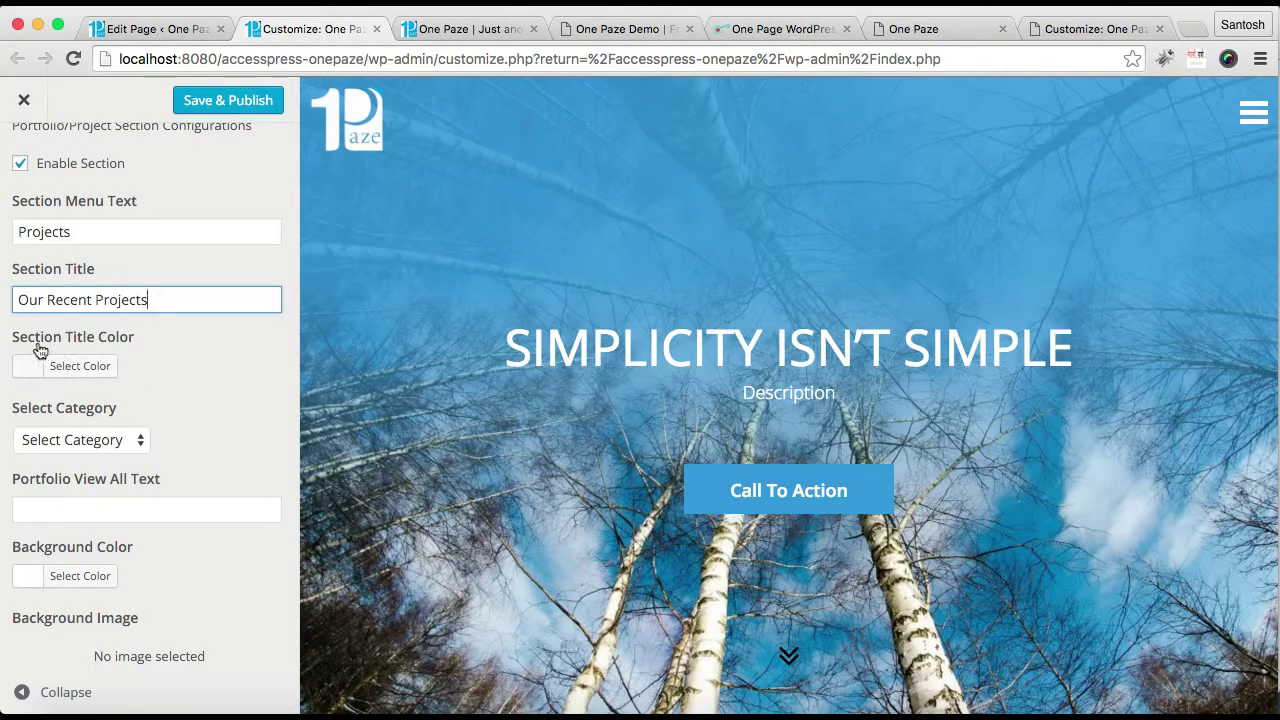
scroll(201, 413, down, 2)
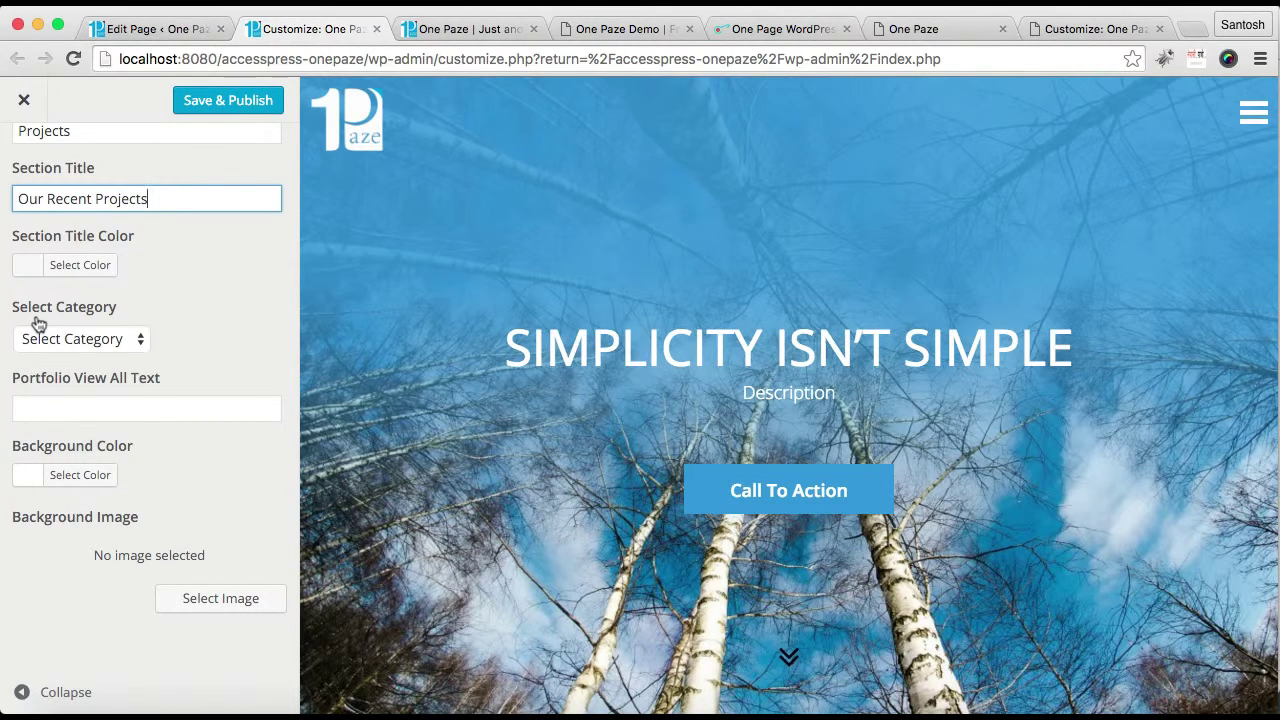
click(87, 407)
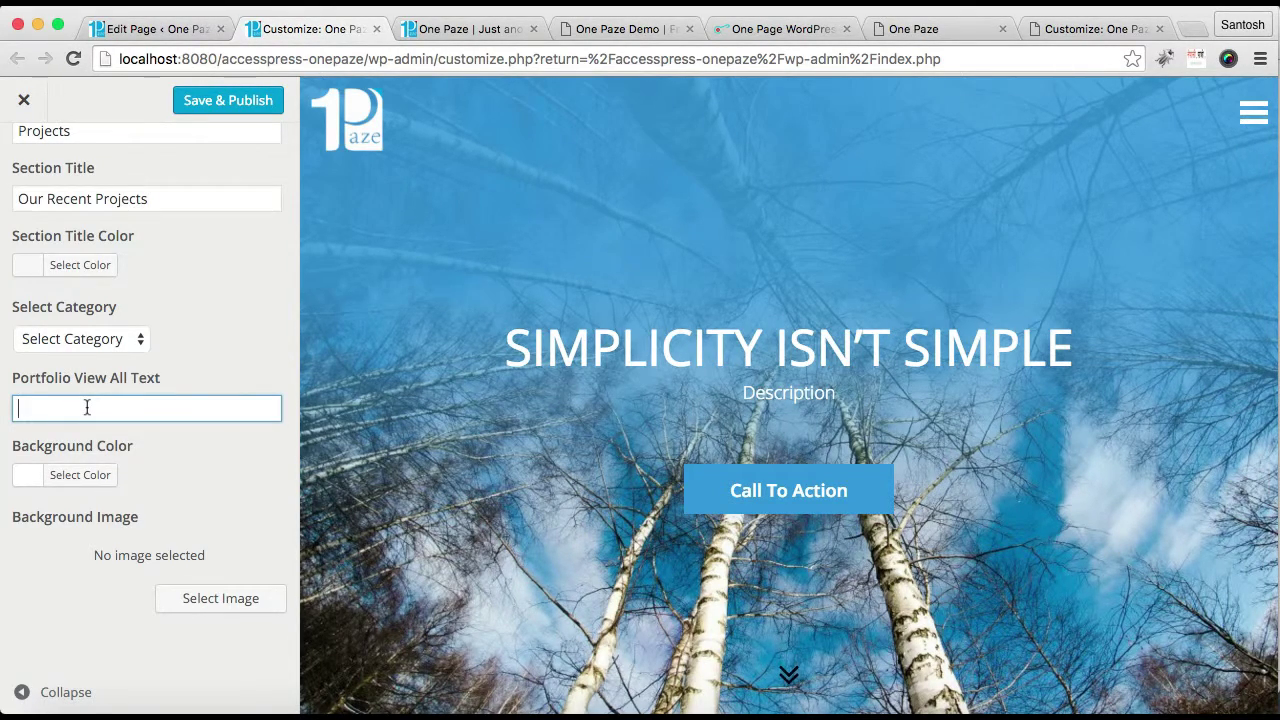
text(view all)
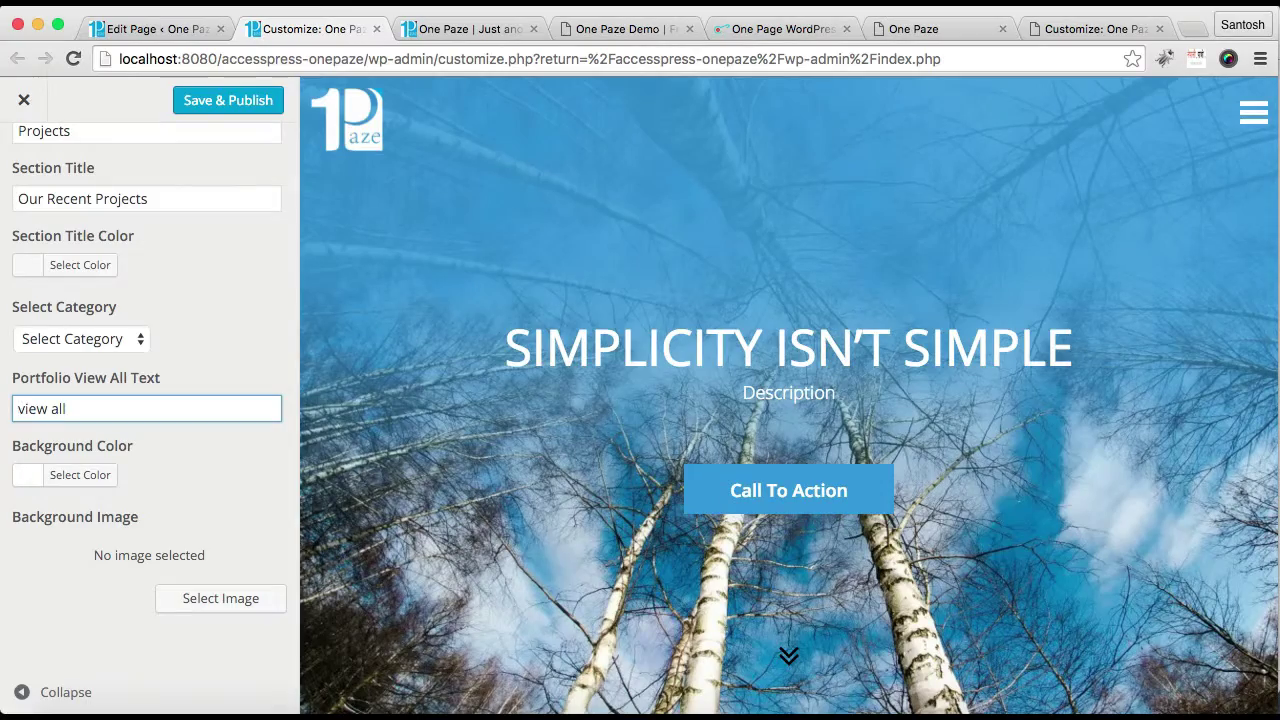
text(V)
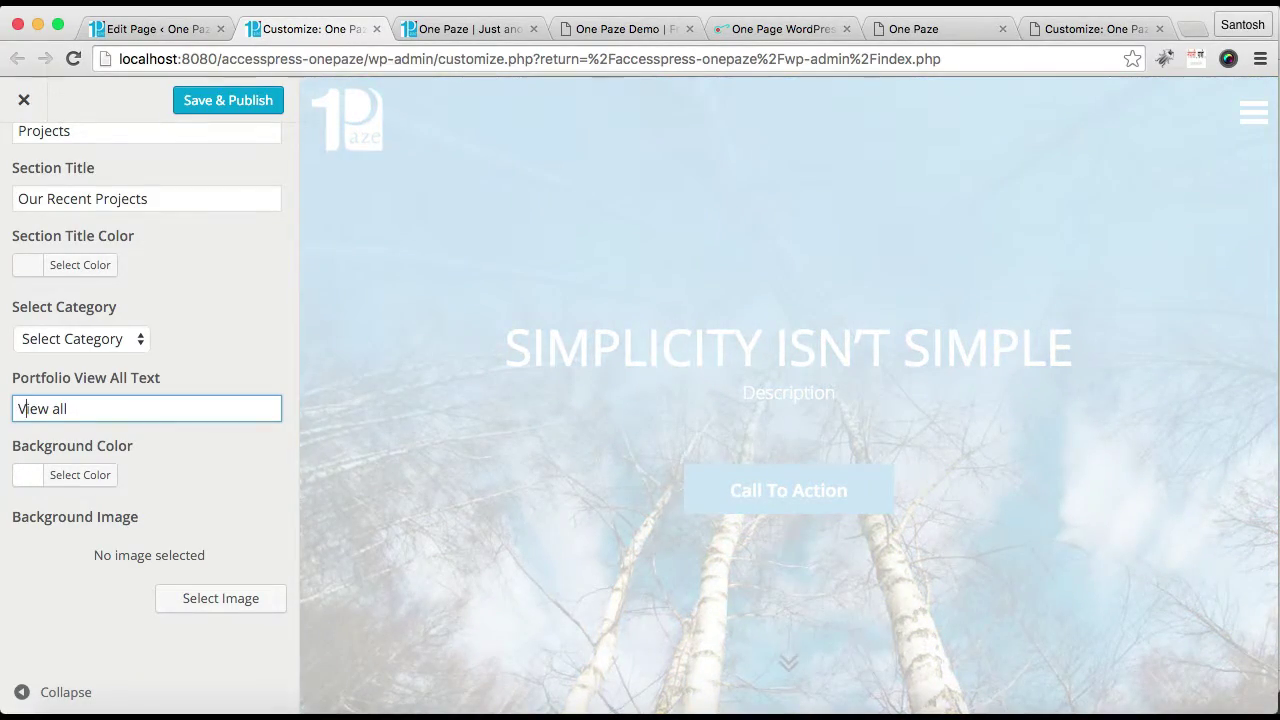
key(Delete)
text(A)
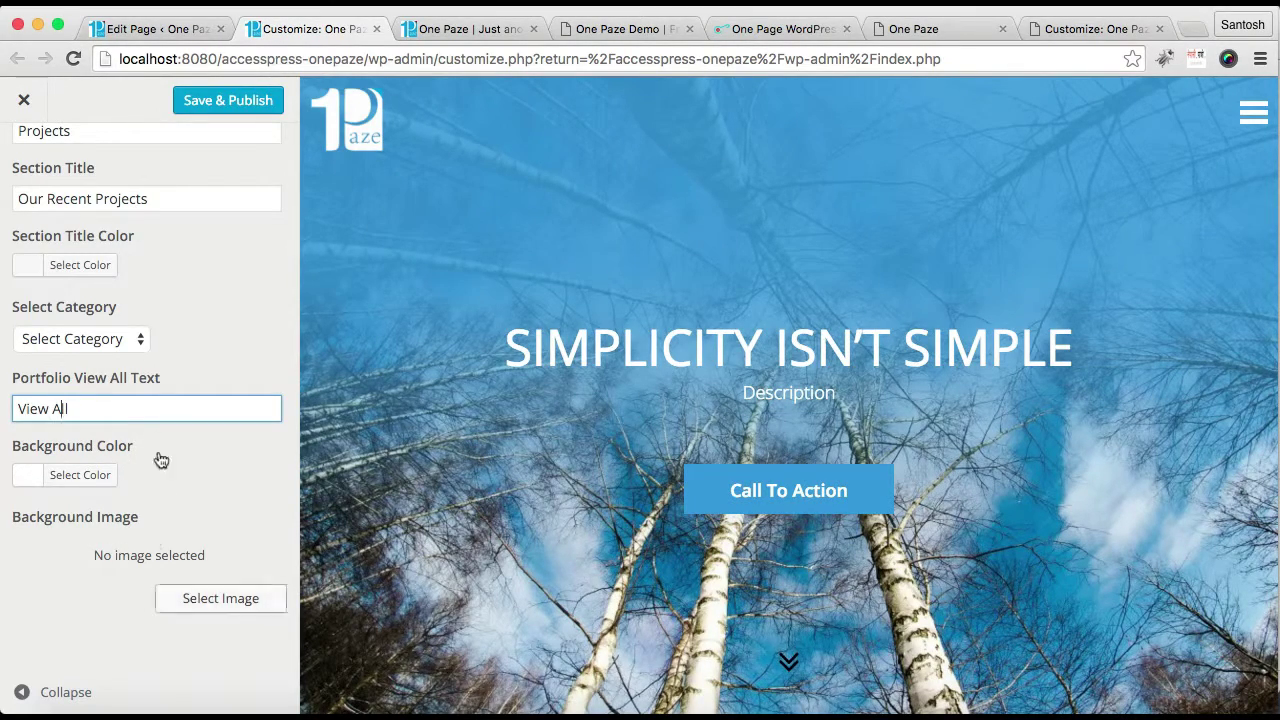
scroll(178, 432, up, 3)
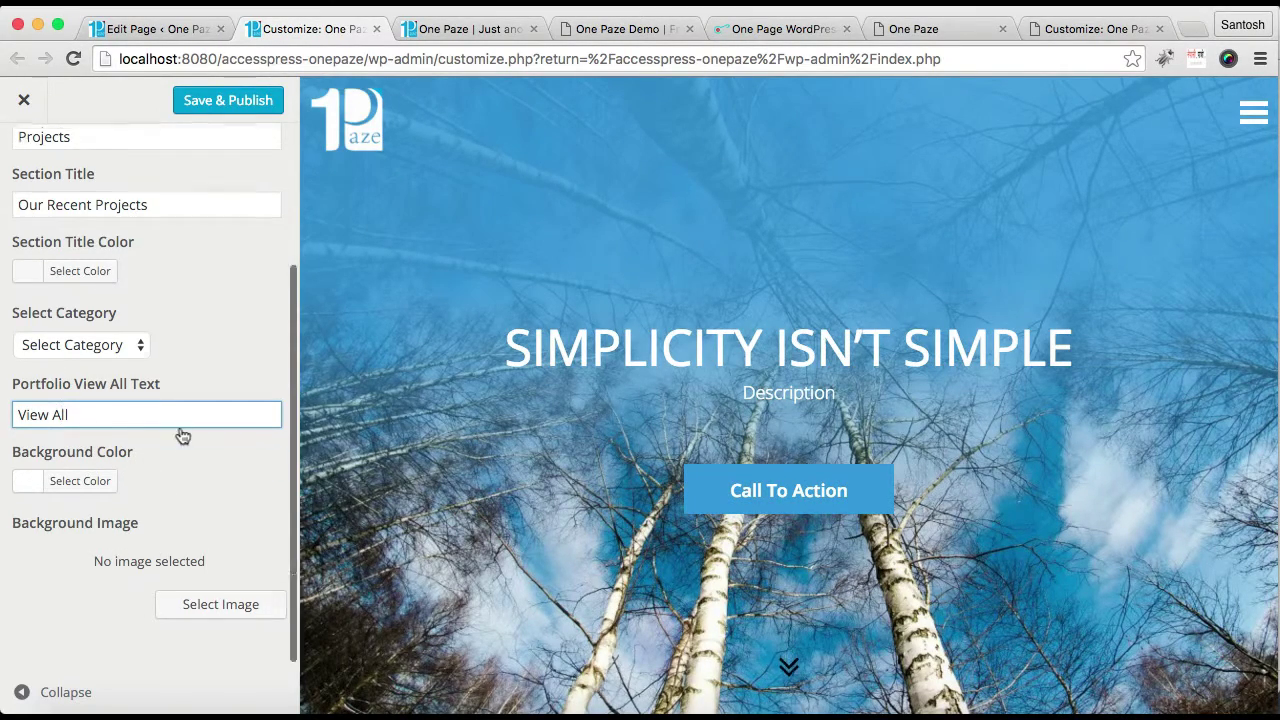
click(250, 111)
scroll(198, 306, up, 1)
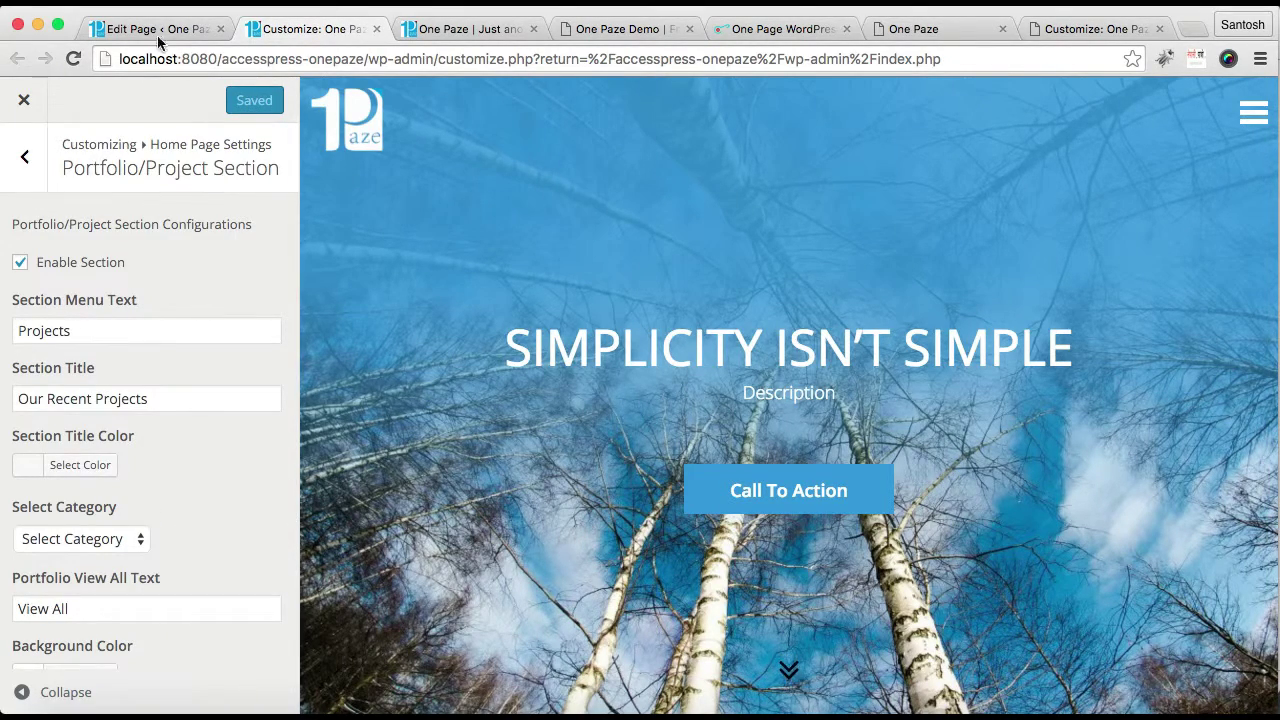
Step: Open the post categories page in the WordPress dashboard and look over the form for adding a new category
scroll(163, 463, down, 2)
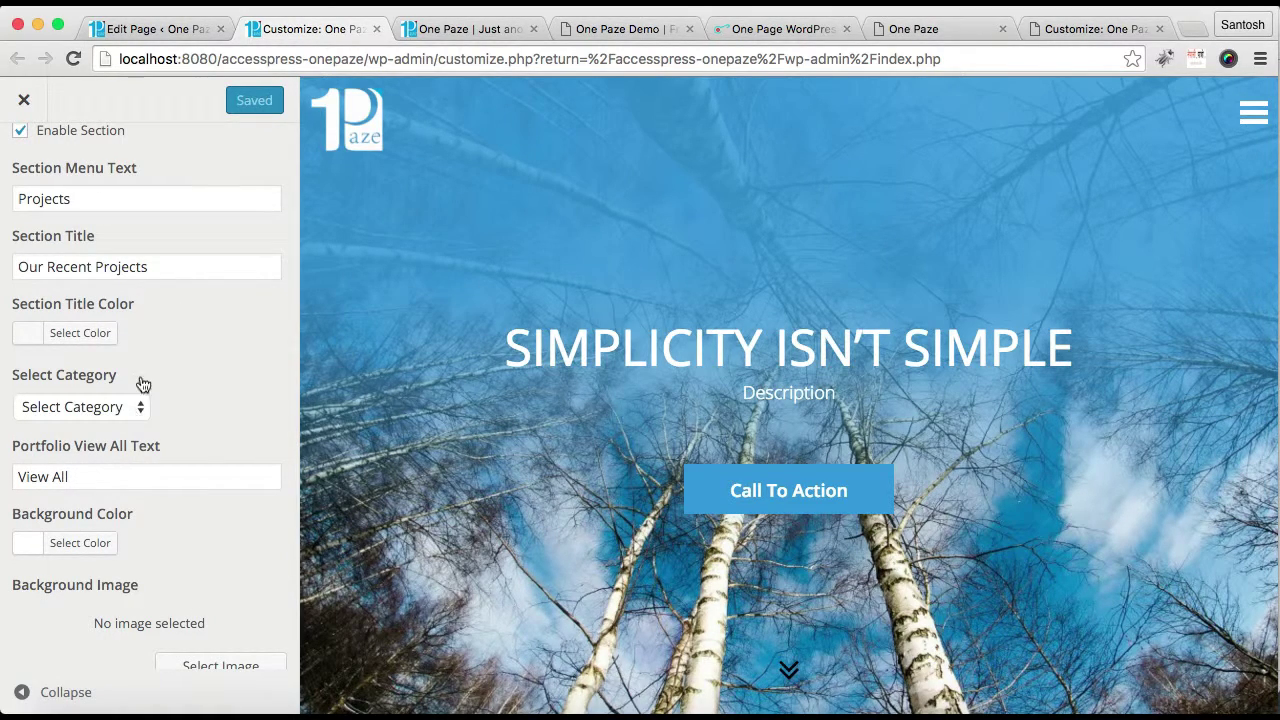
click(167, 37)
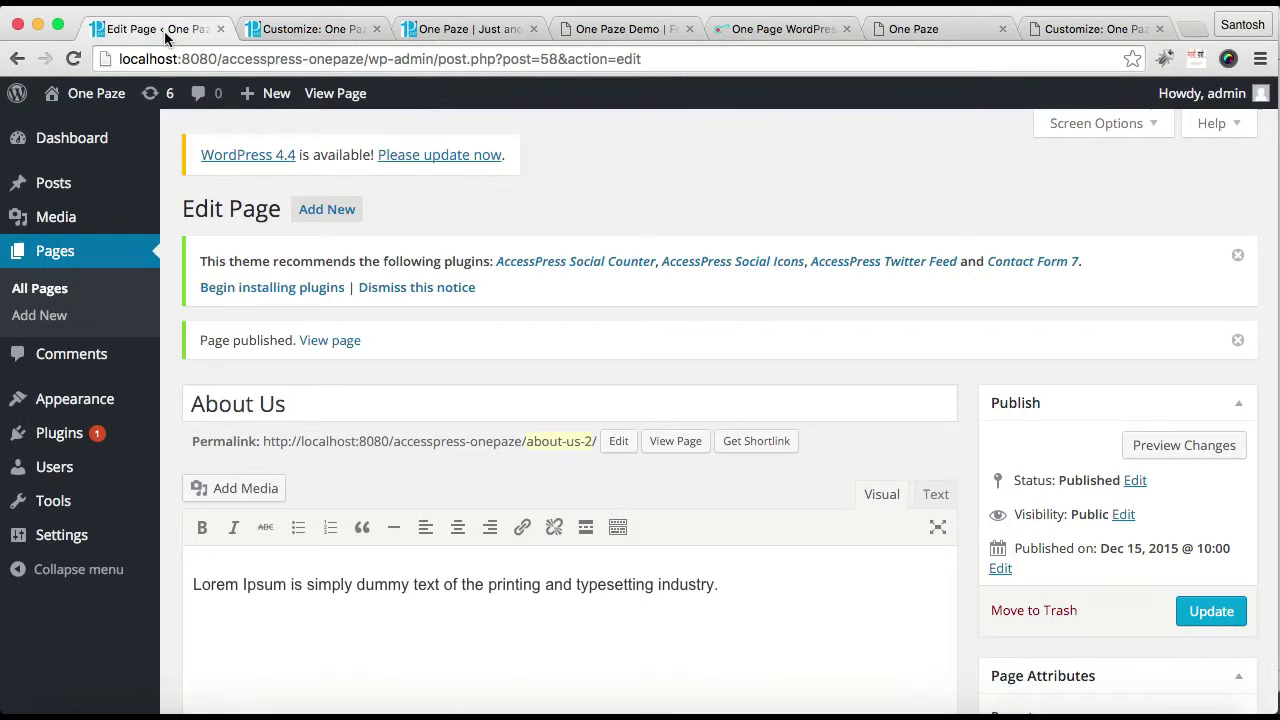
mouse_move(26, 185)
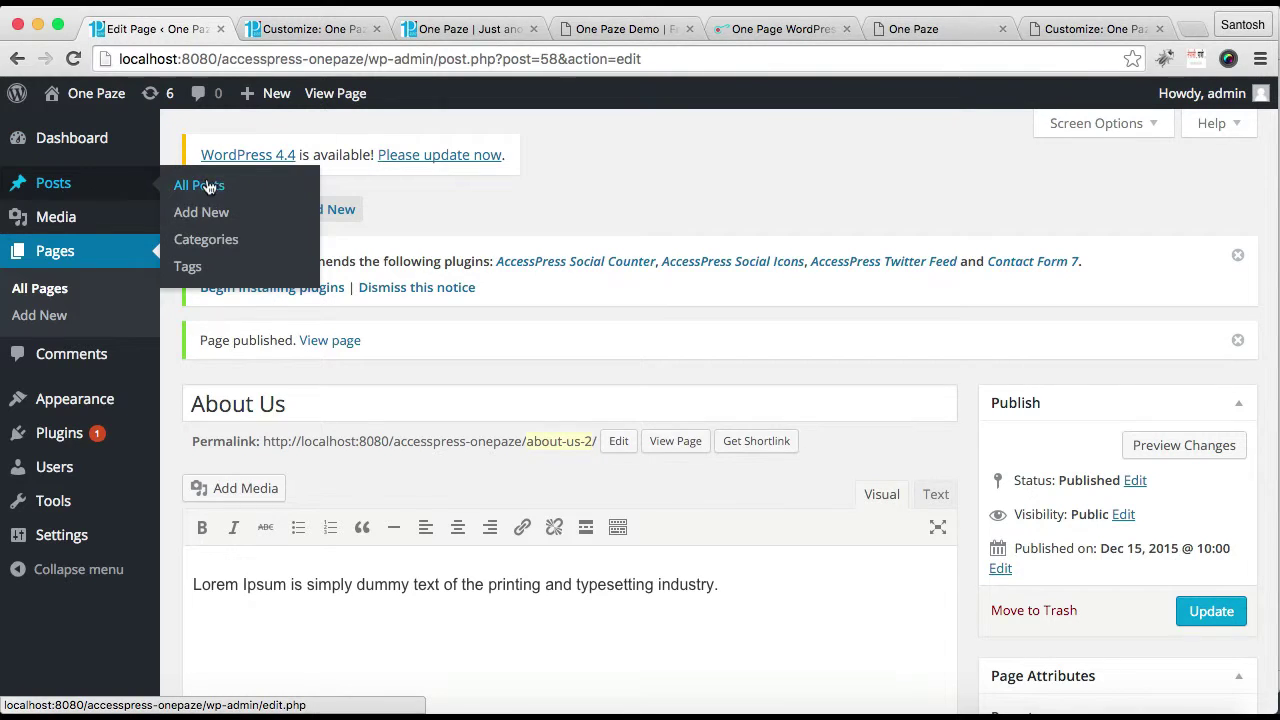
click(203, 240)
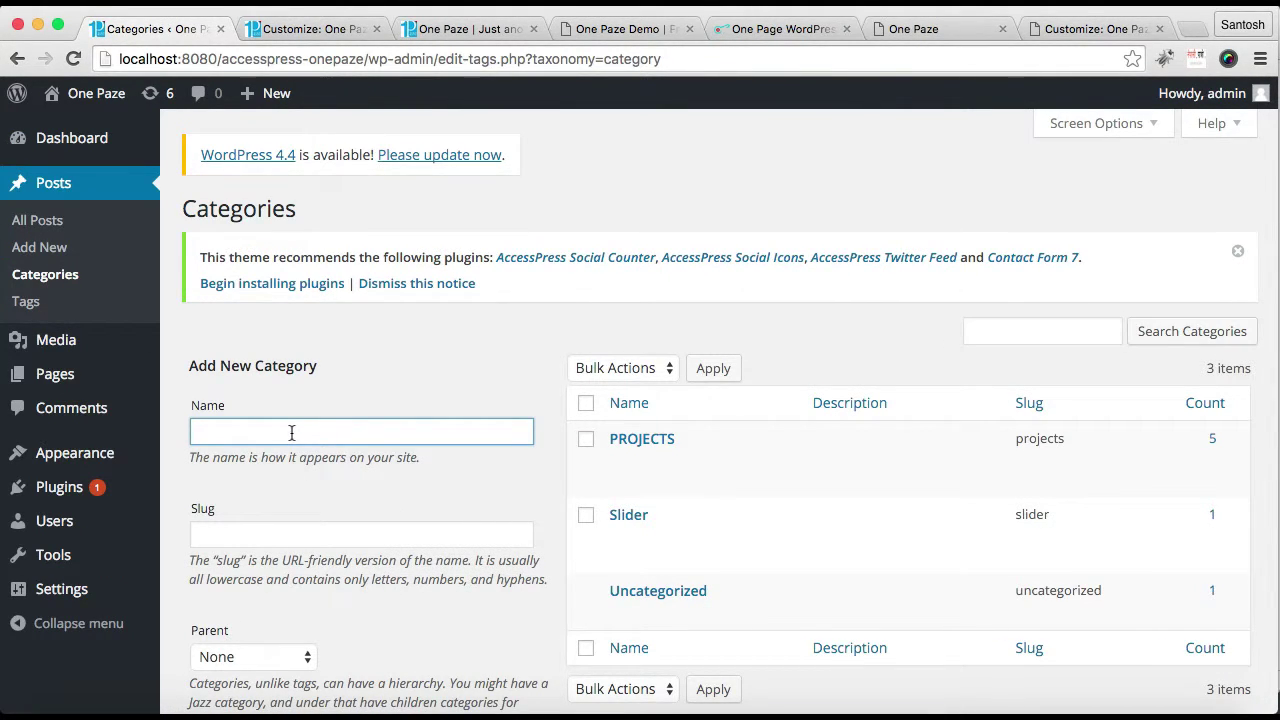
scroll(261, 432, down, 5)
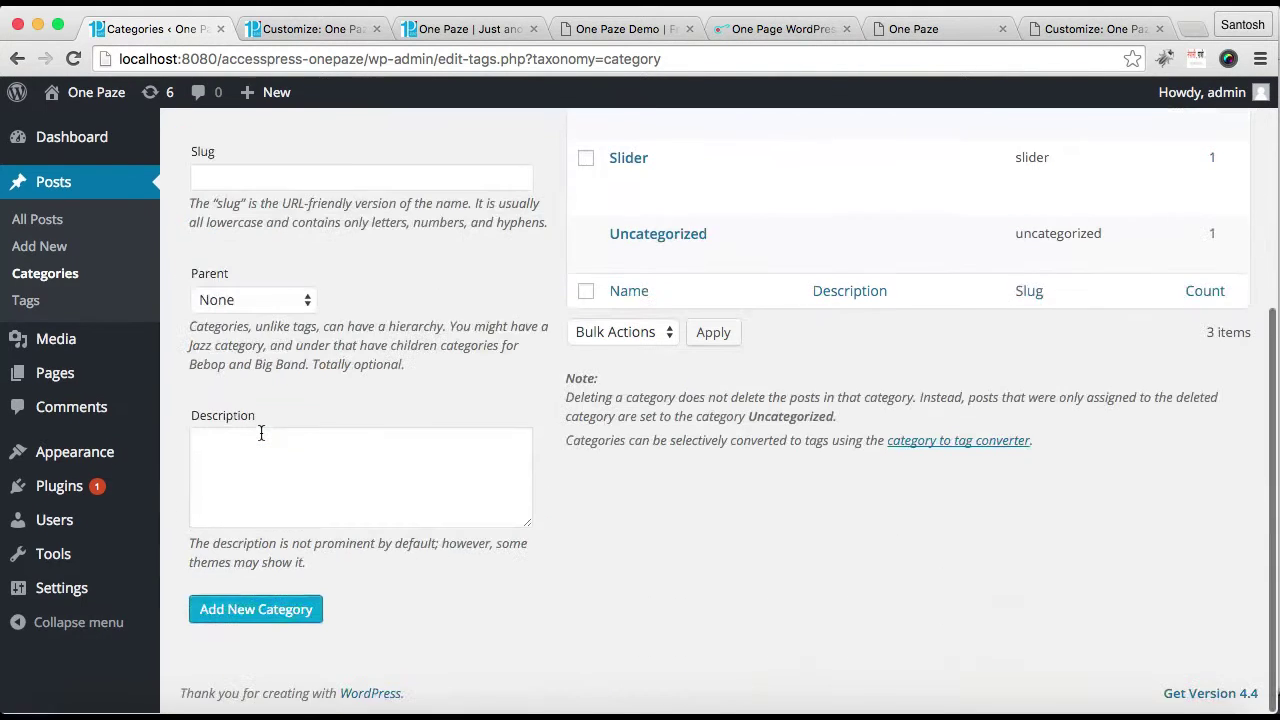
Step: List the posts in the PROJECTS category and start a new post titled "A"
click(255, 610)
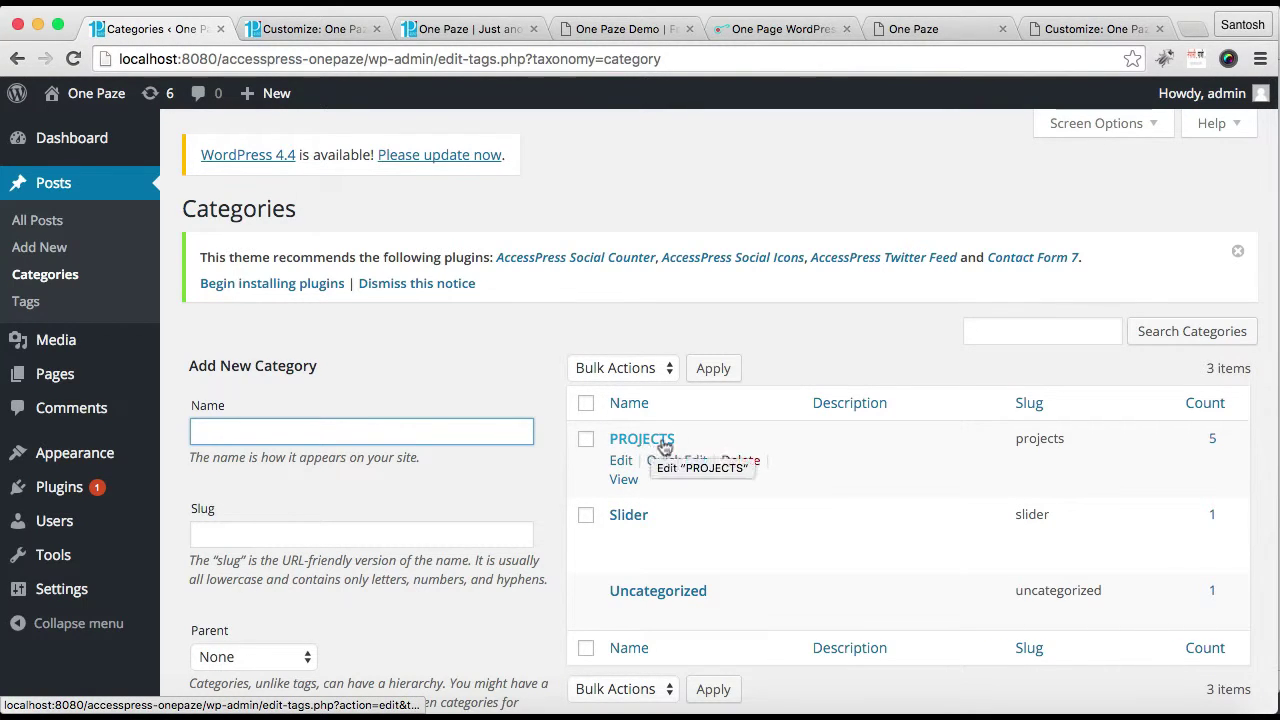
click(1213, 445)
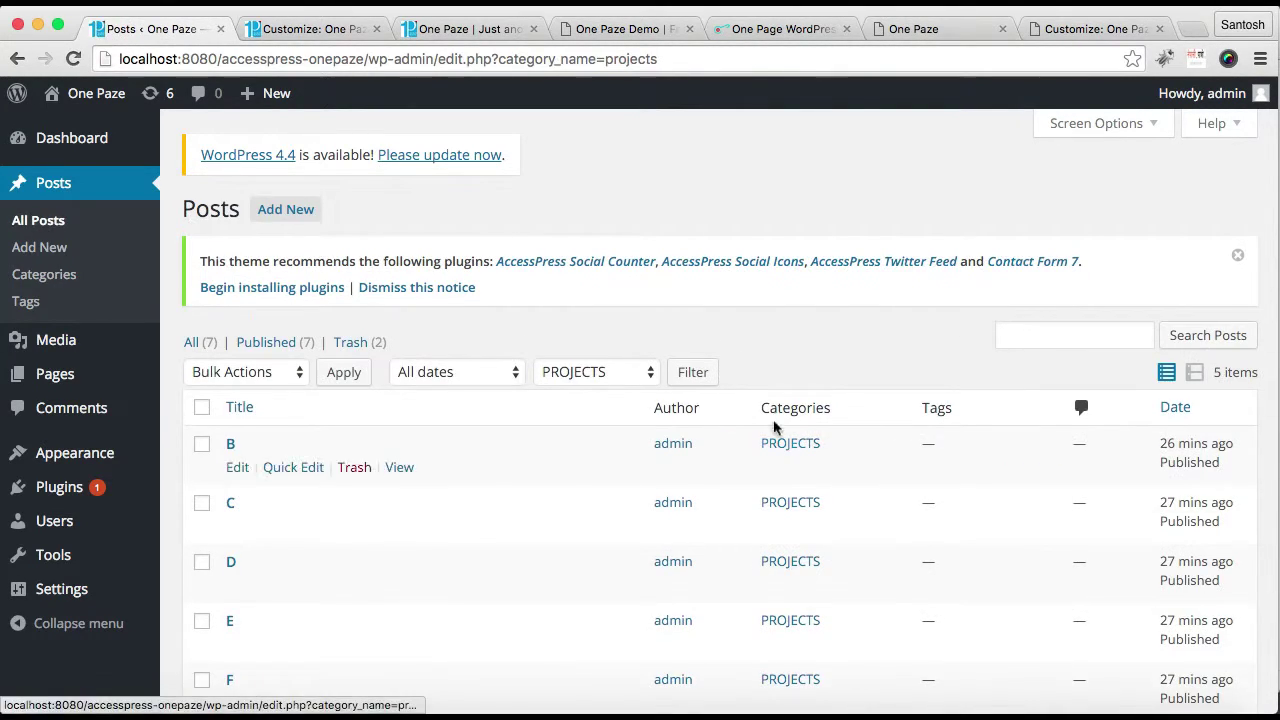
click(285, 209)
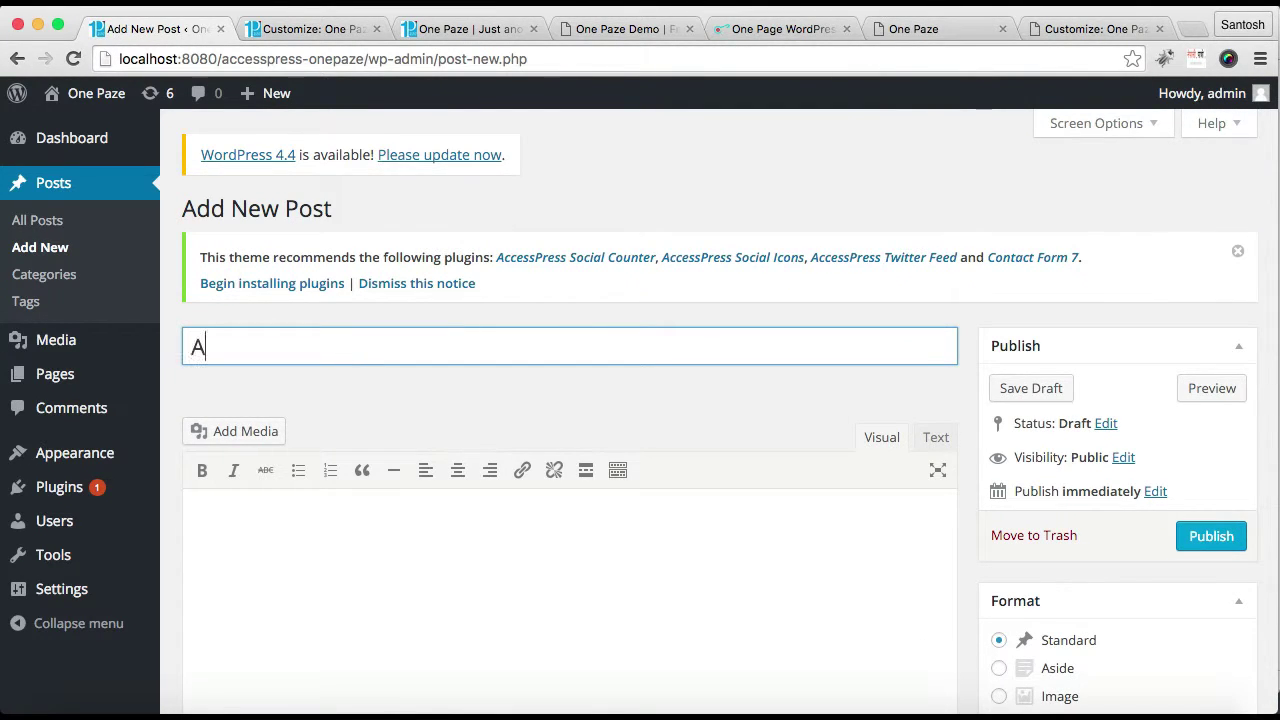
click(526, 631)
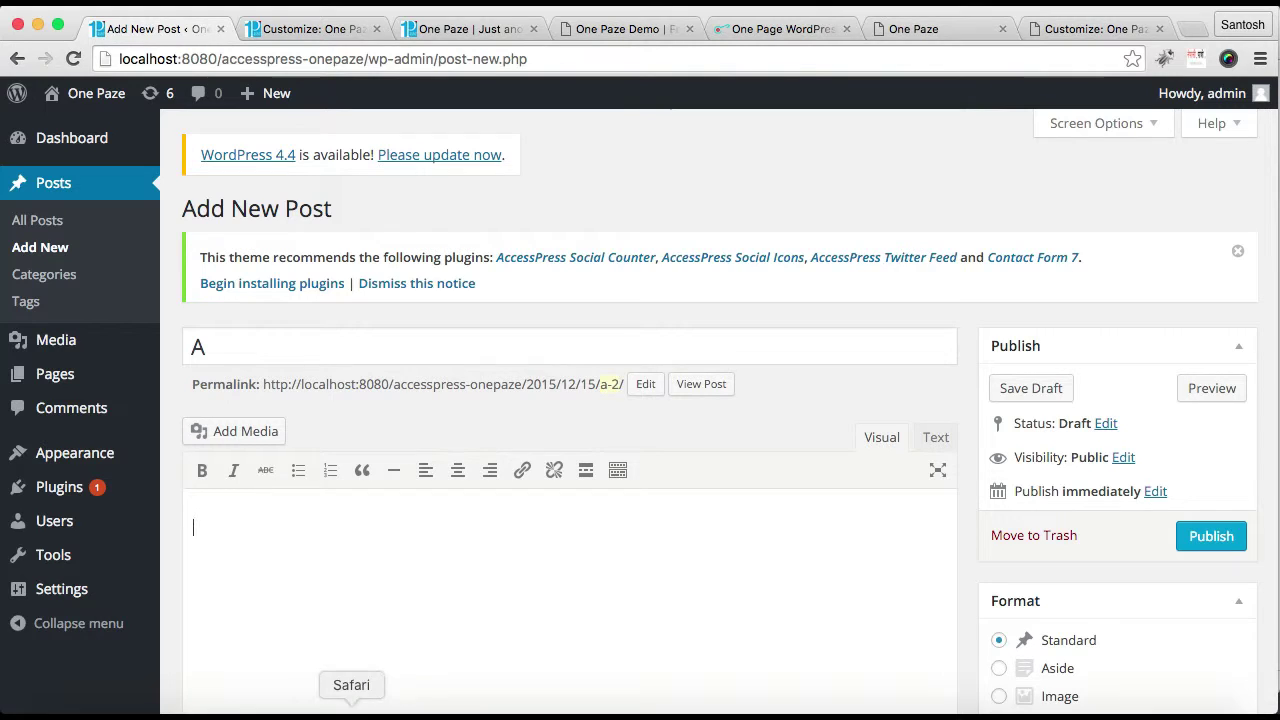
Step: Copy the first Lorem Ipsum paragraph from the untitled text document and paste it into the new post's body
click(294, 708)
click(635, 322)
triple_click(635, 320)
key(super+c)
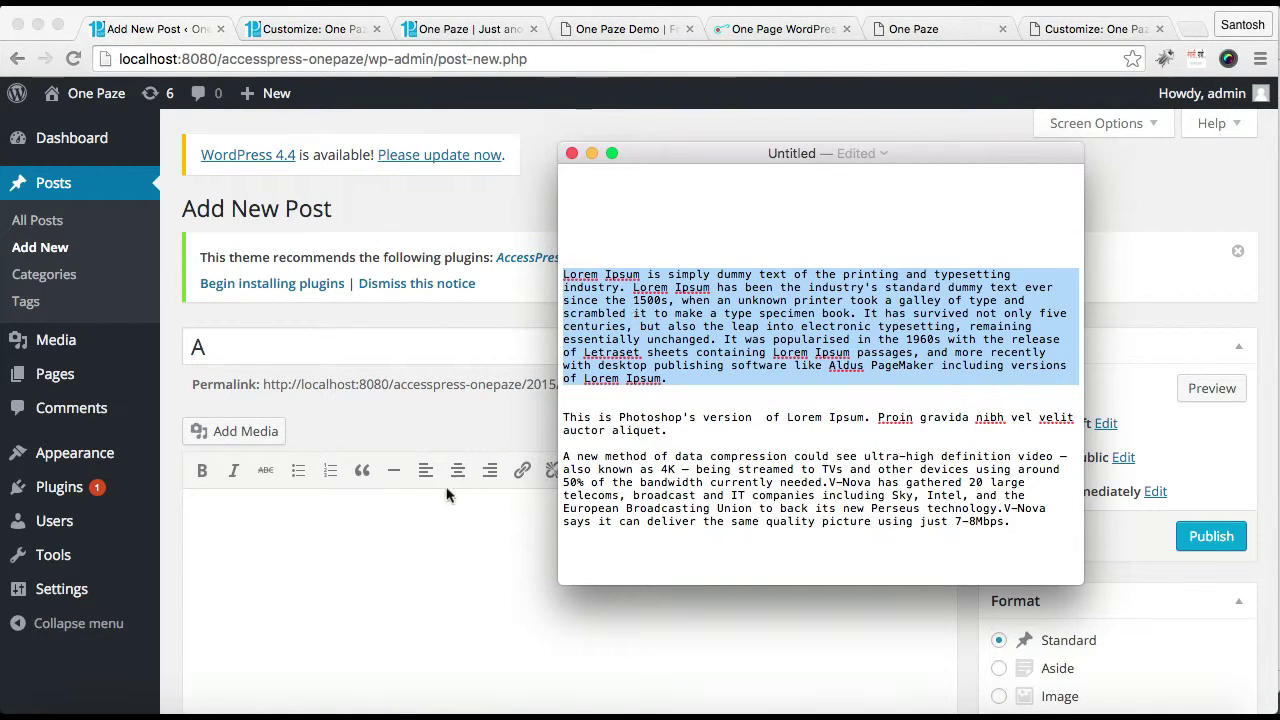
click(414, 541)
key(super+v)
Step: Assign the post to the PROJECTS category and set descent-841413_1280-1024x682.jpg from the media library as its featured image
scroll(600, 540, down, 5)
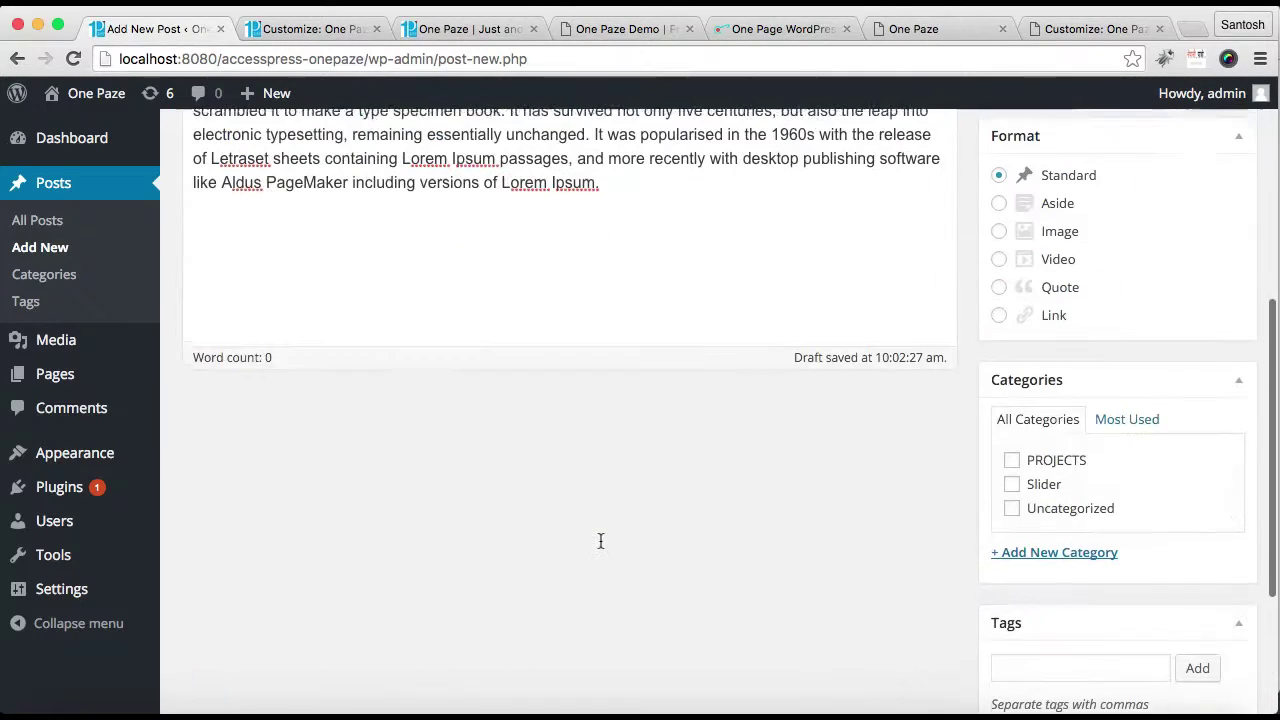
click(1013, 458)
scroll(1072, 520, down, 3)
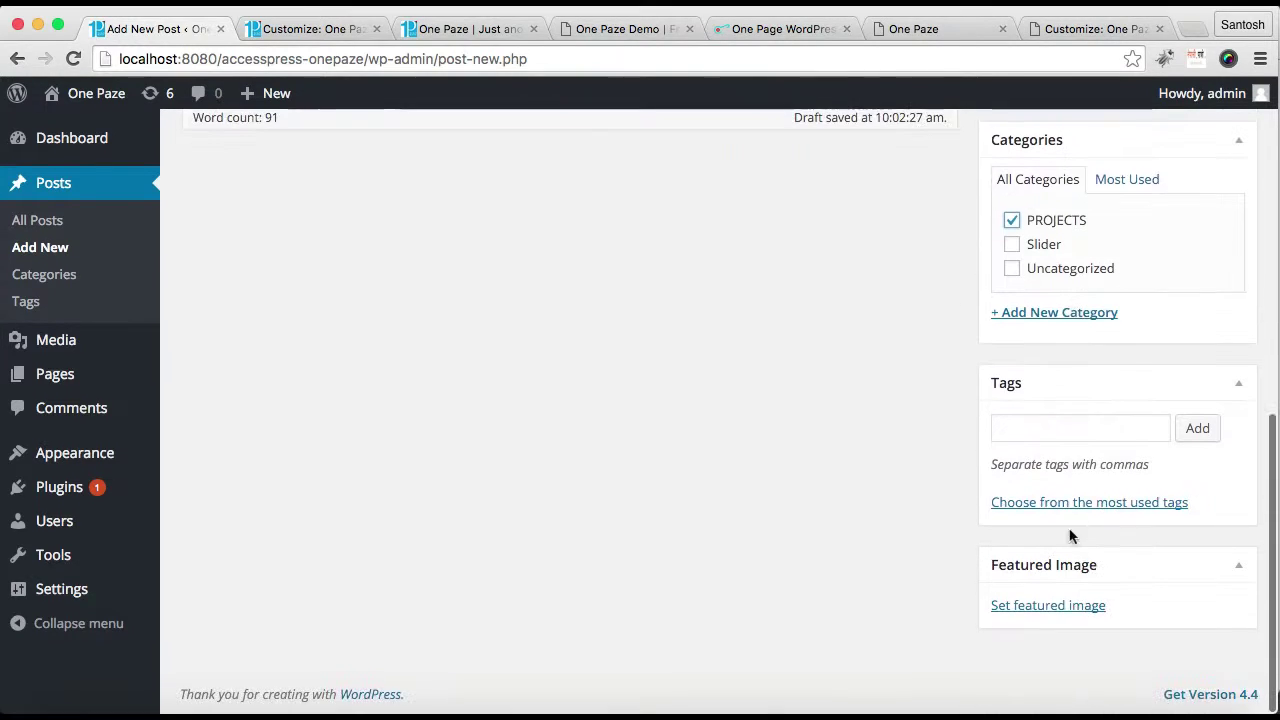
click(1029, 605)
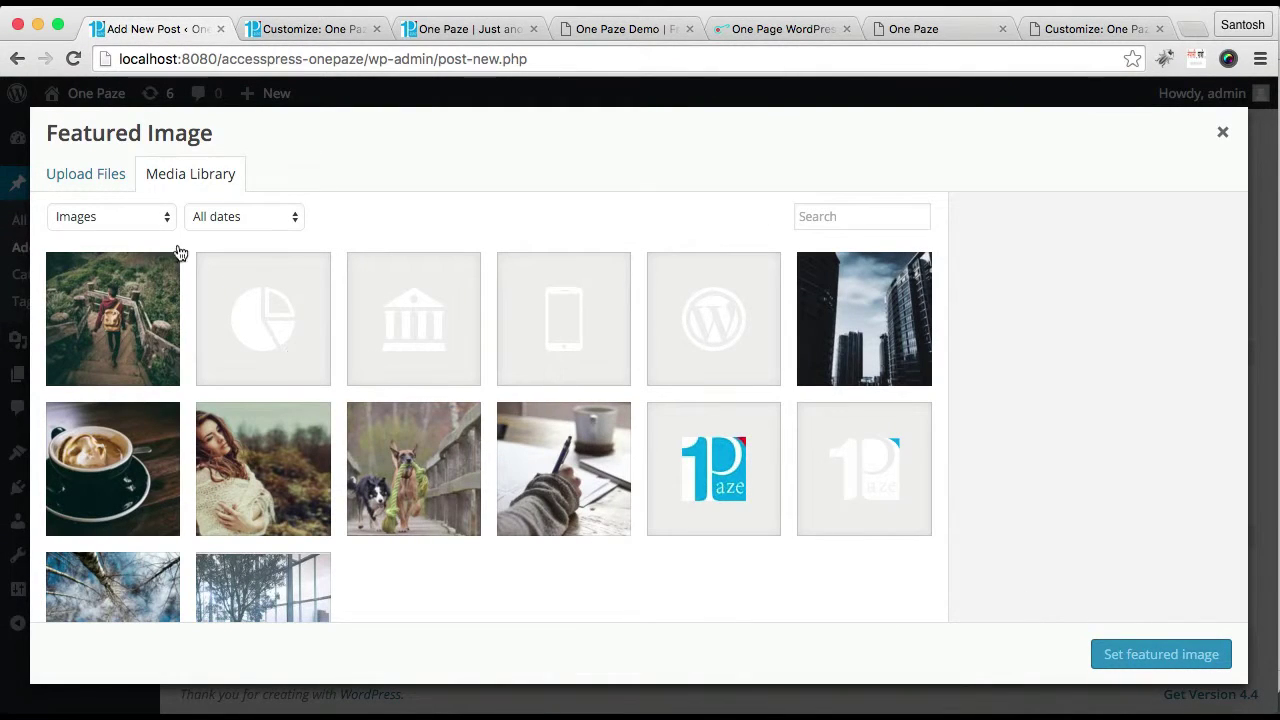
click(150, 335)
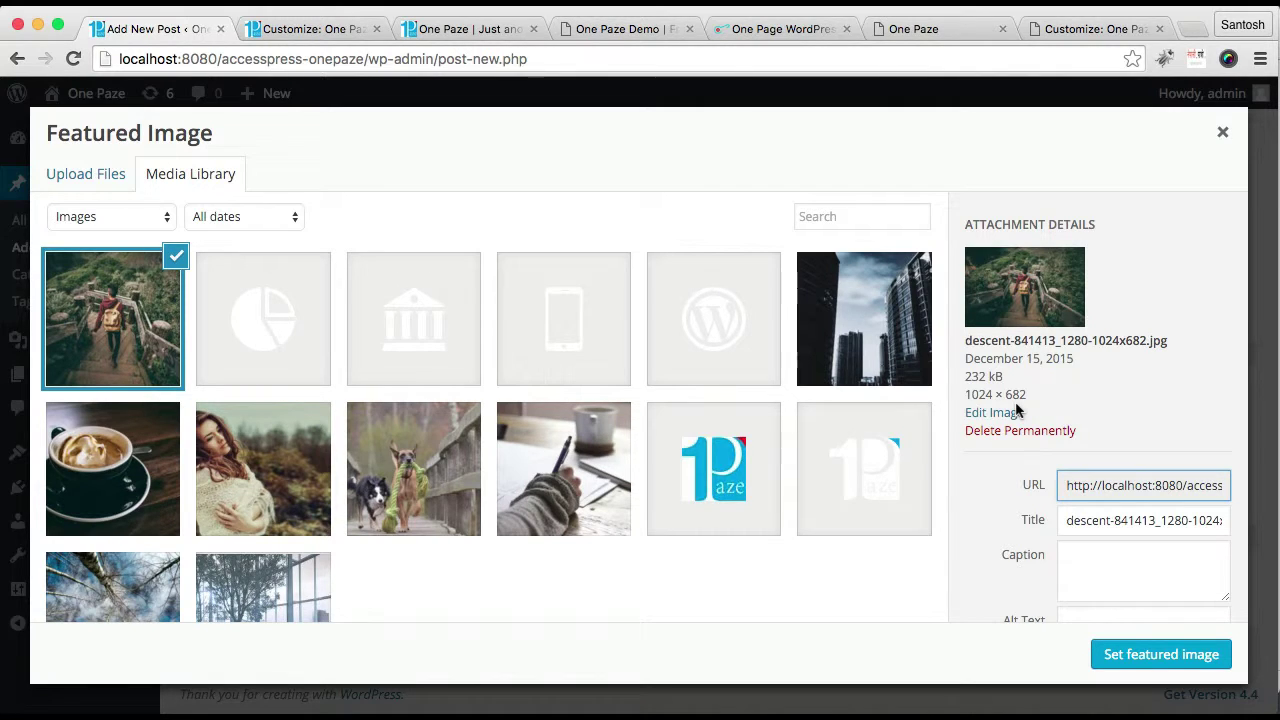
click(1143, 654)
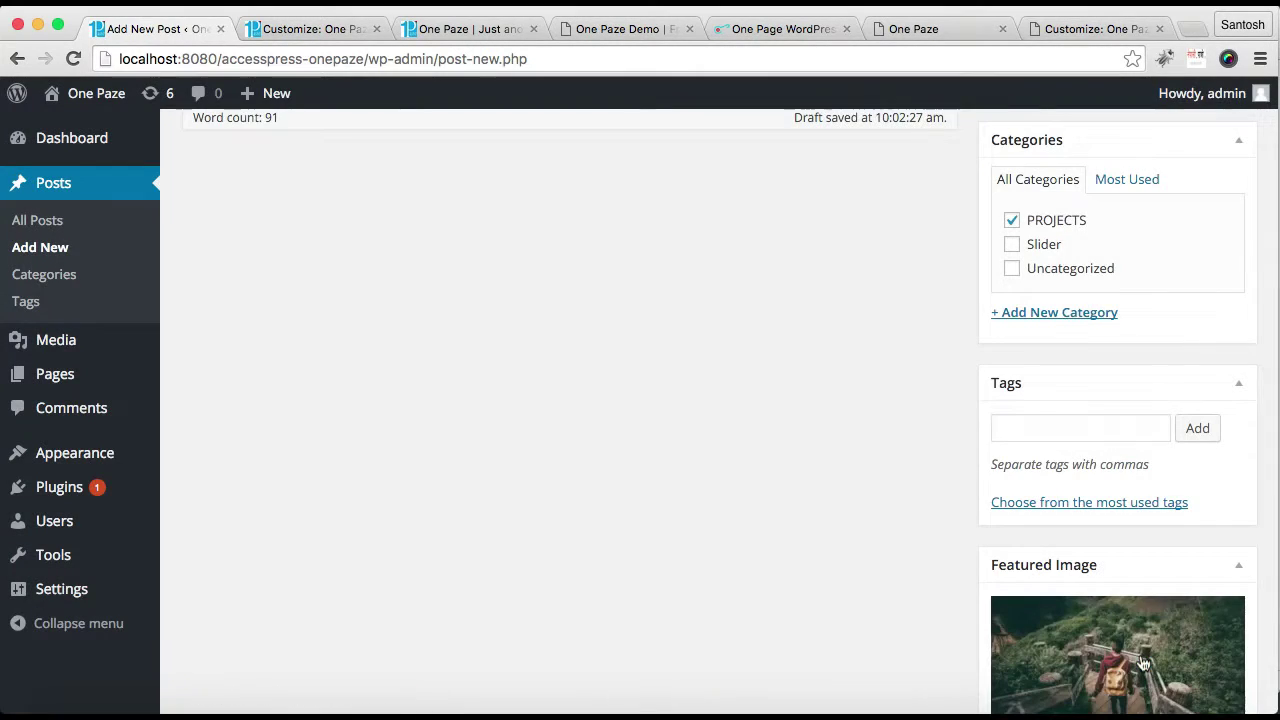
Step: Publish the new post
scroll(1158, 494, up, 3)
scroll(1158, 490, up, 5)
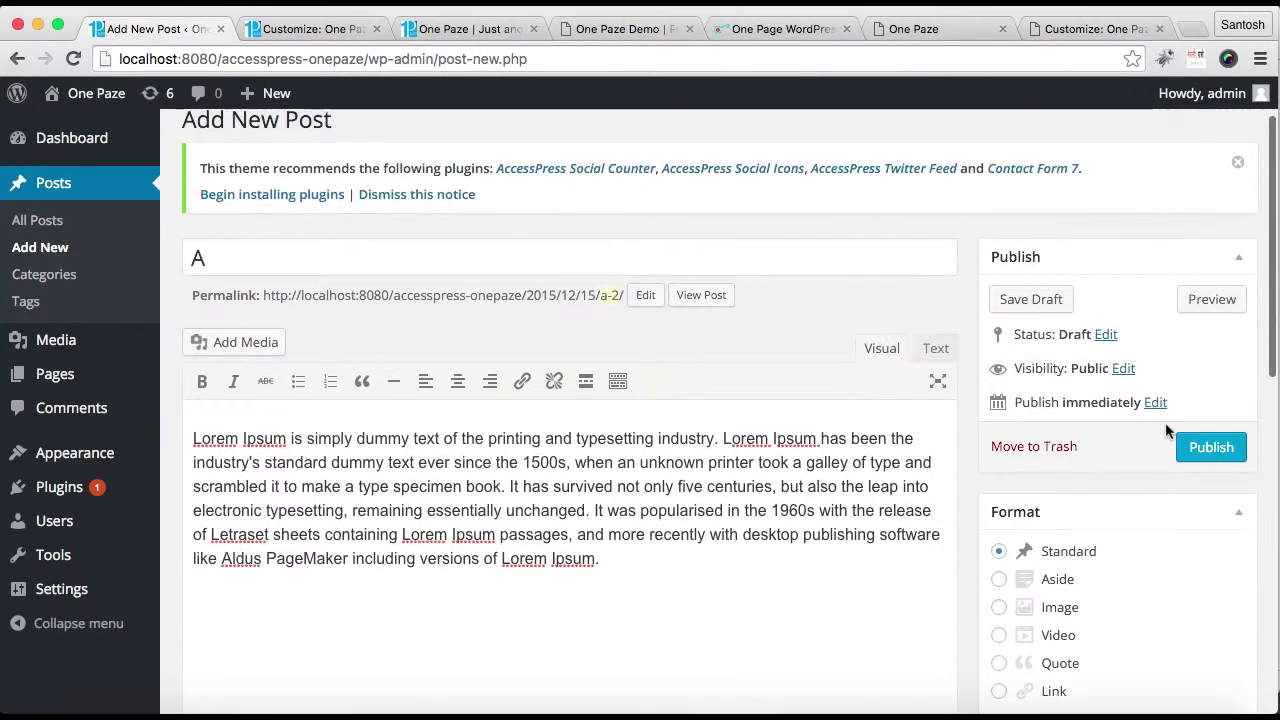
click(1203, 446)
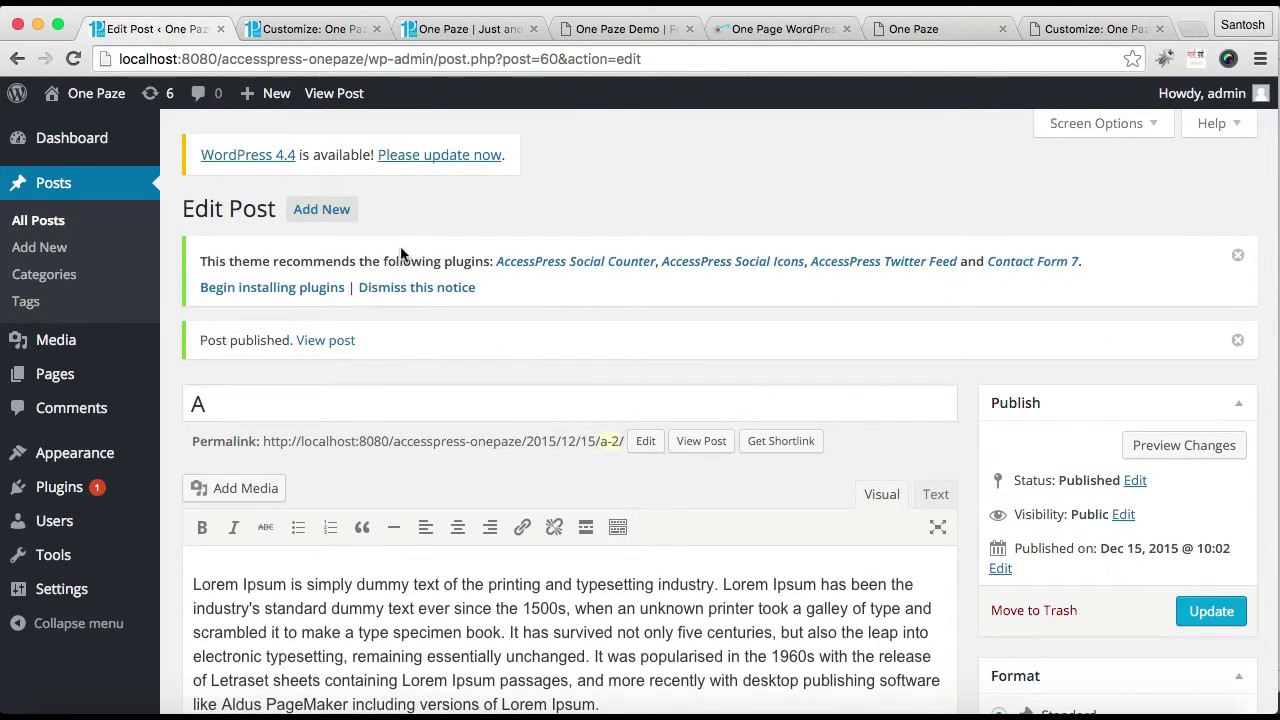
Step: Reload the customizer, set the home page Portfolio/Project Section's category to PROJECTS, and save and publish the change
click(310, 29)
click(358, 59)
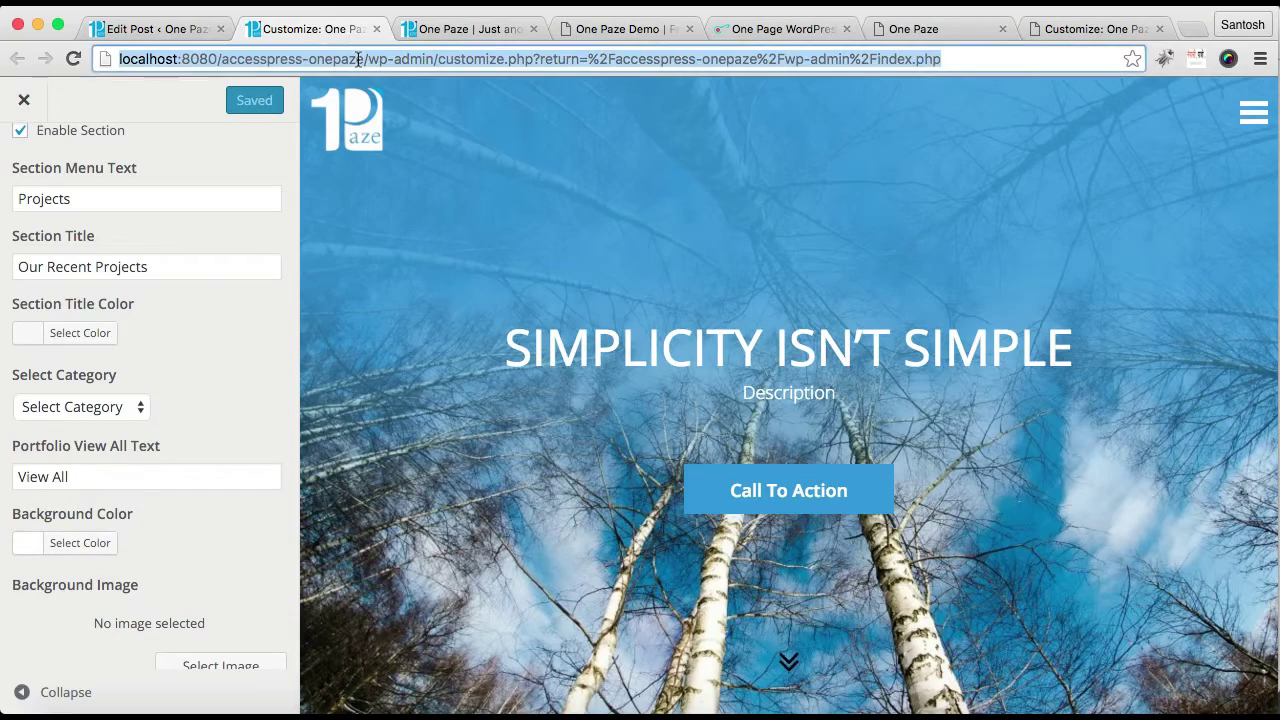
key(Return)
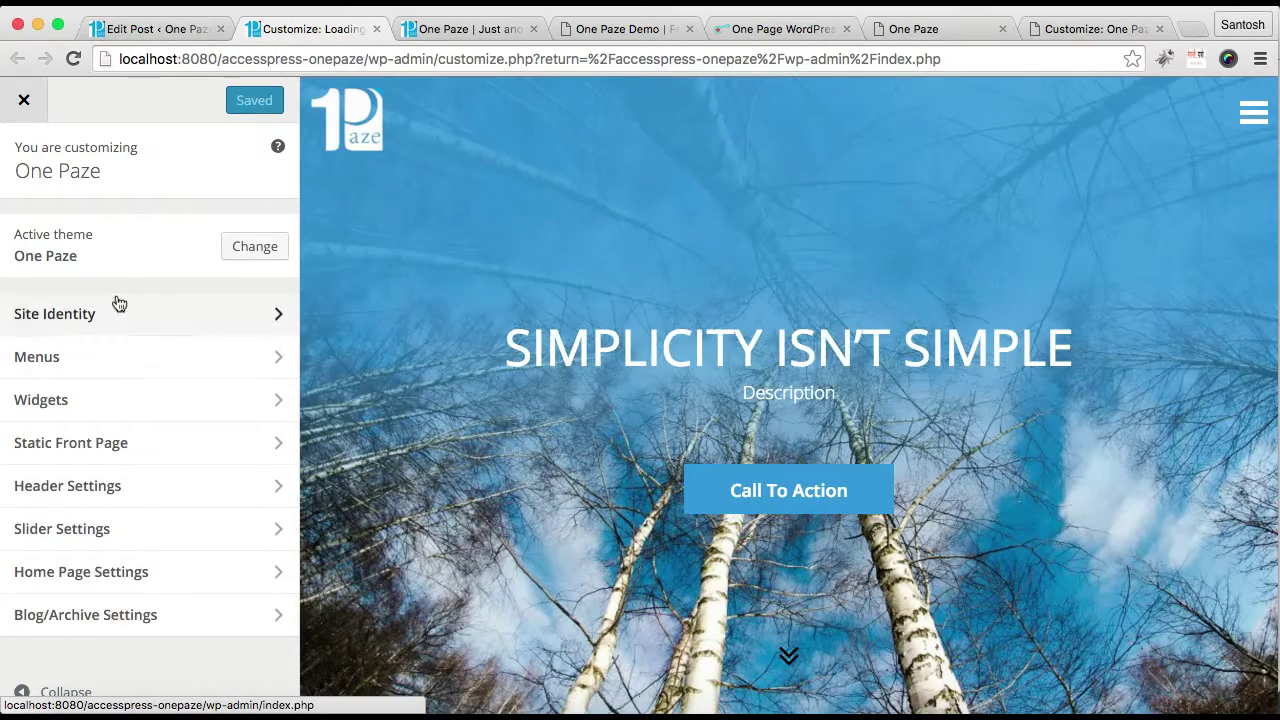
click(100, 570)
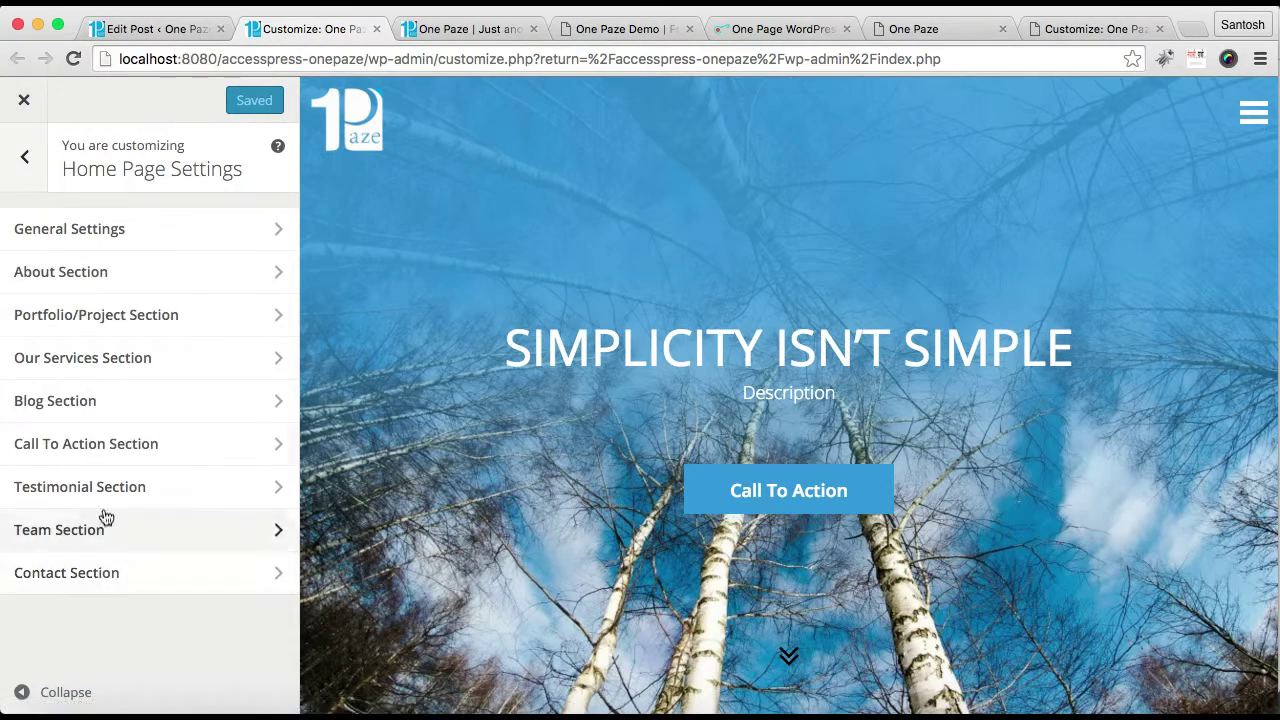
click(141, 316)
scroll(157, 449, down, 3)
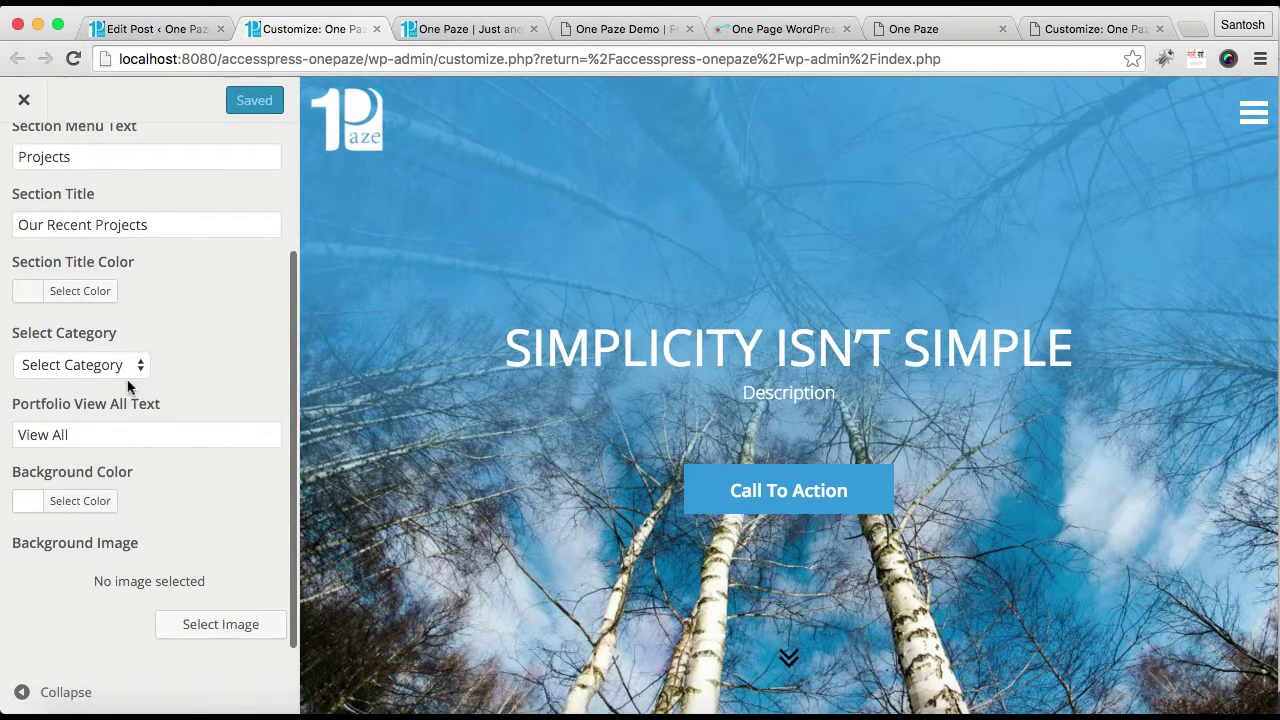
click(116, 367)
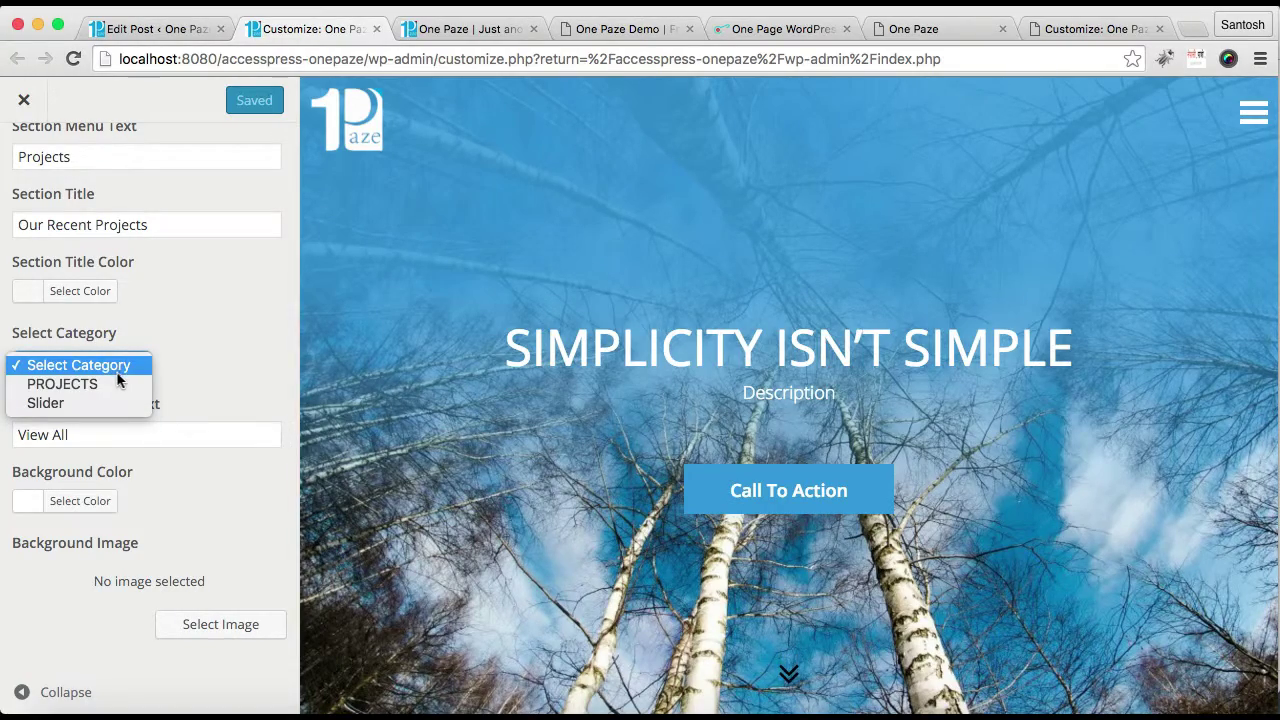
click(117, 385)
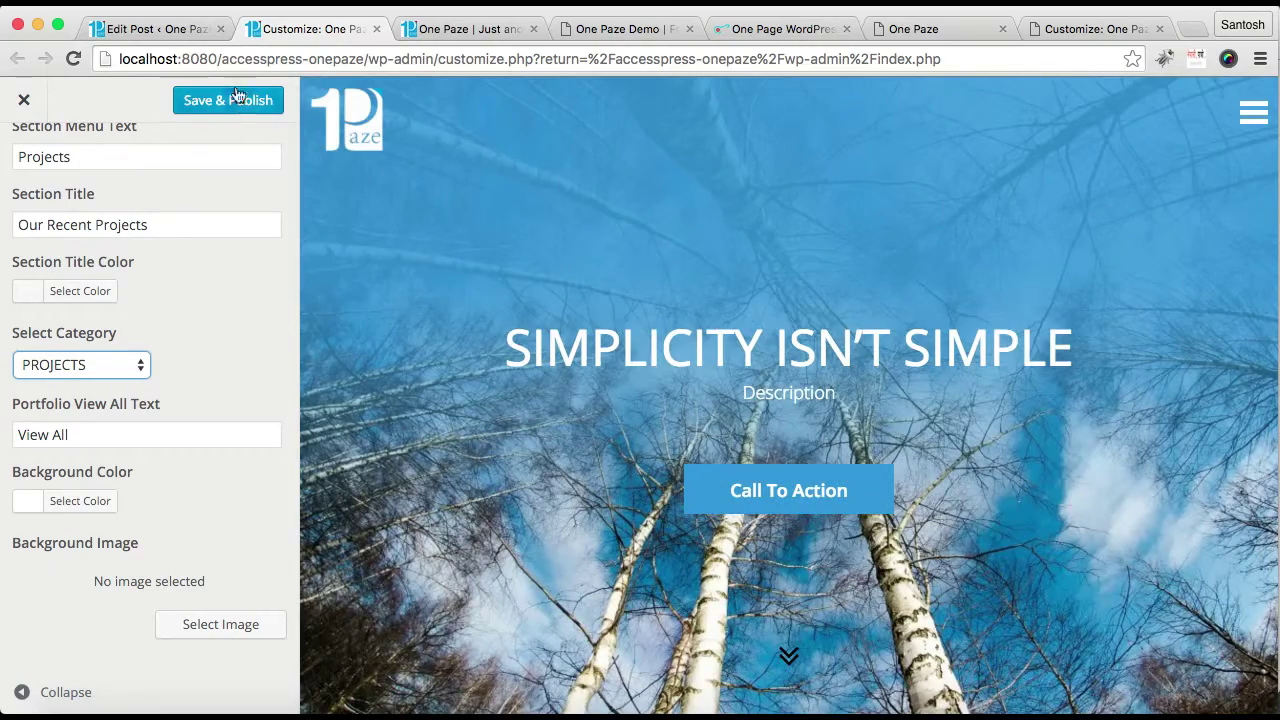
click(239, 101)
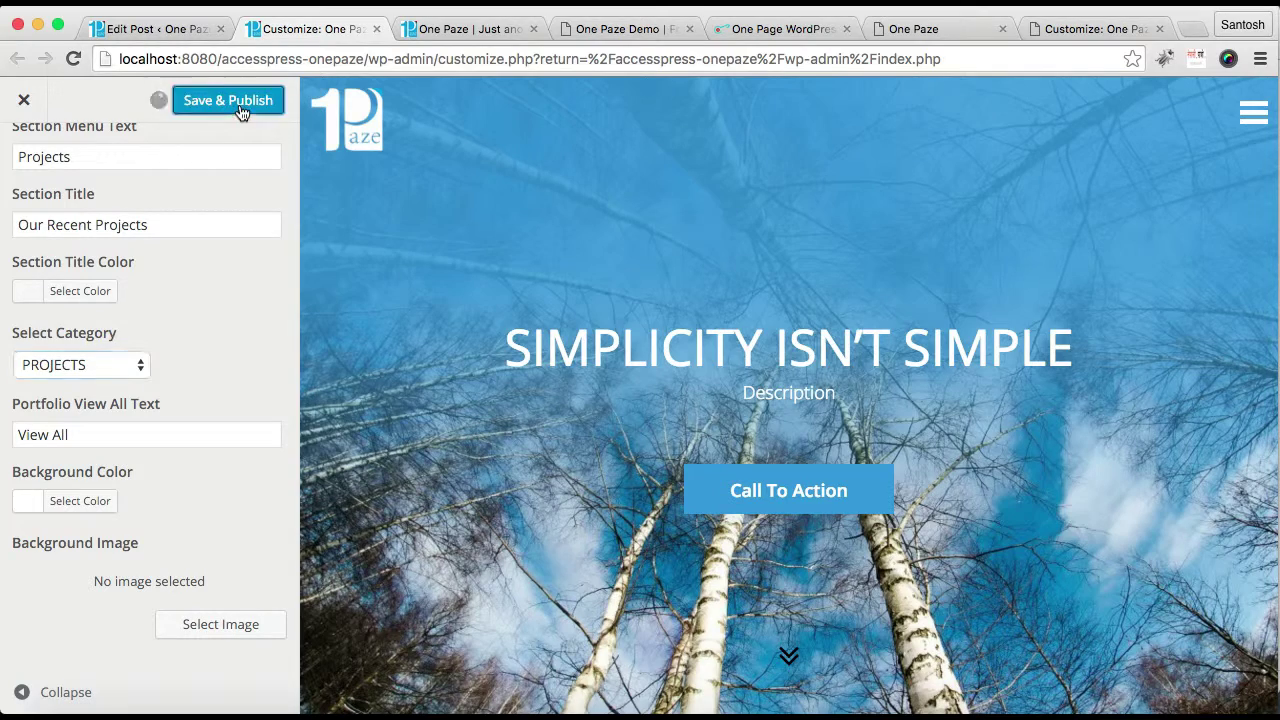
Step: Reload the local site's home page to review its Our Recent Projects section, and compare with the demo site down to Our Services
click(436, 29)
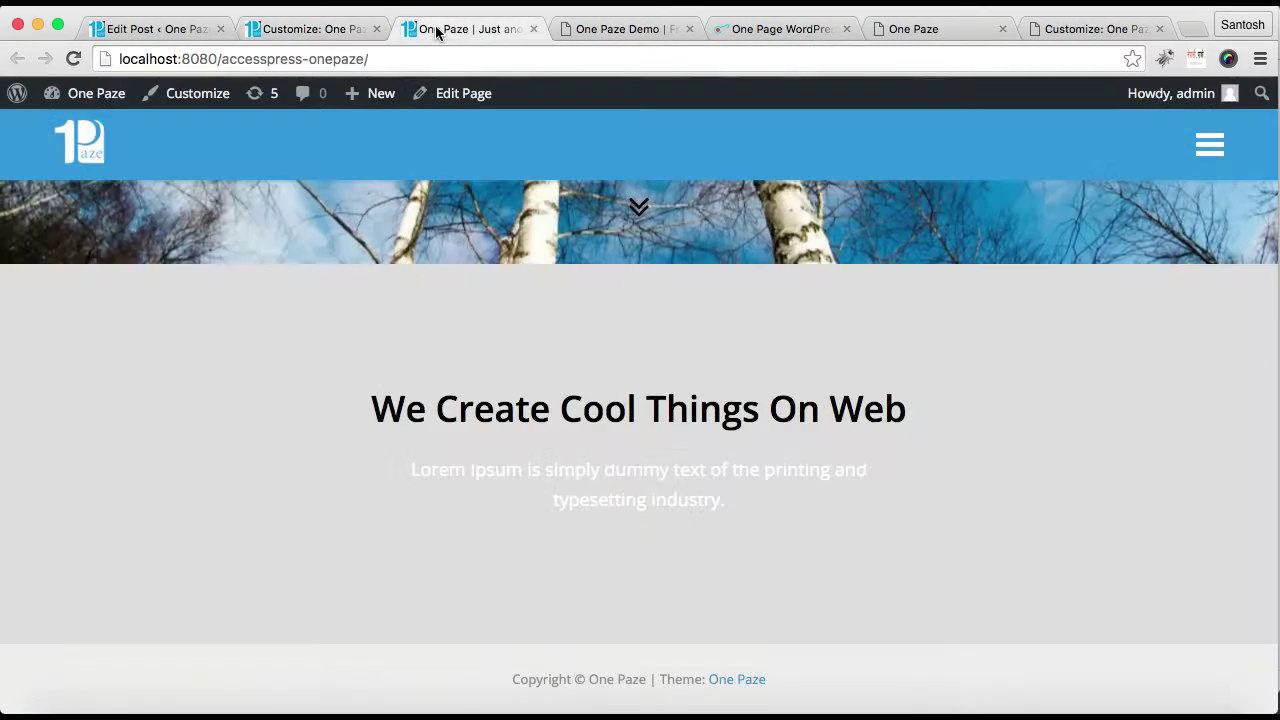
click(436, 57)
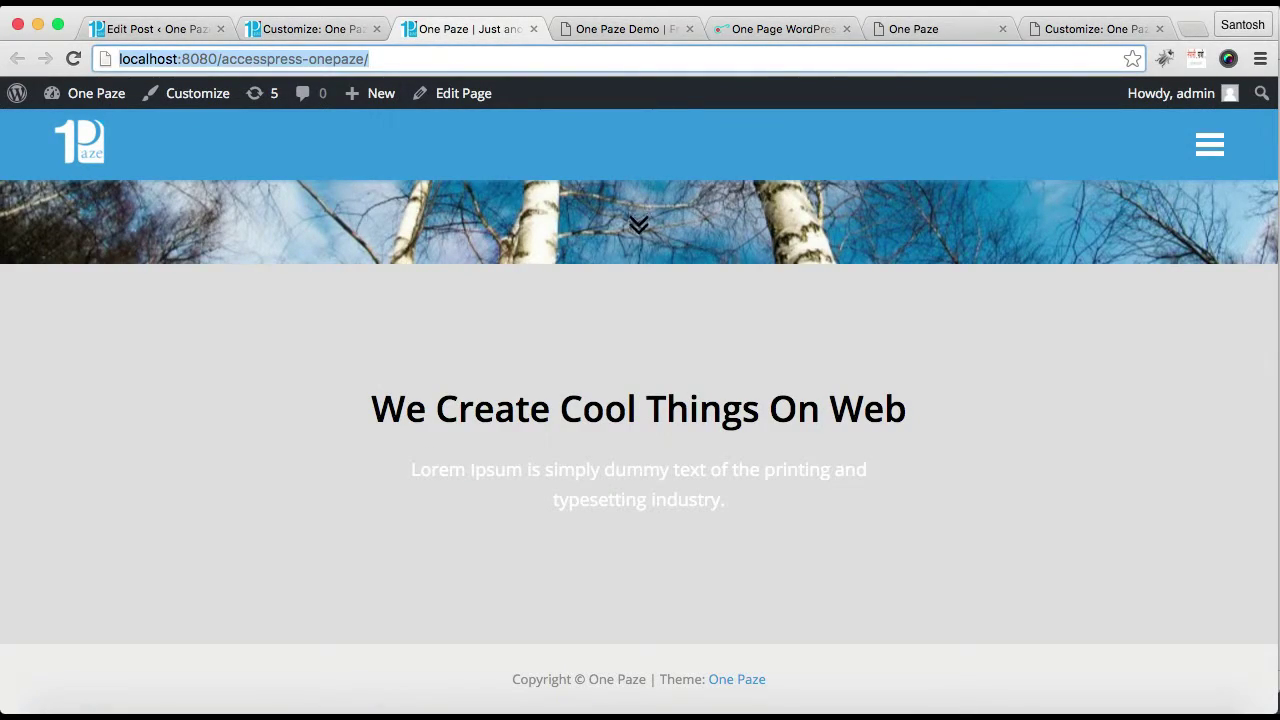
key(Return)
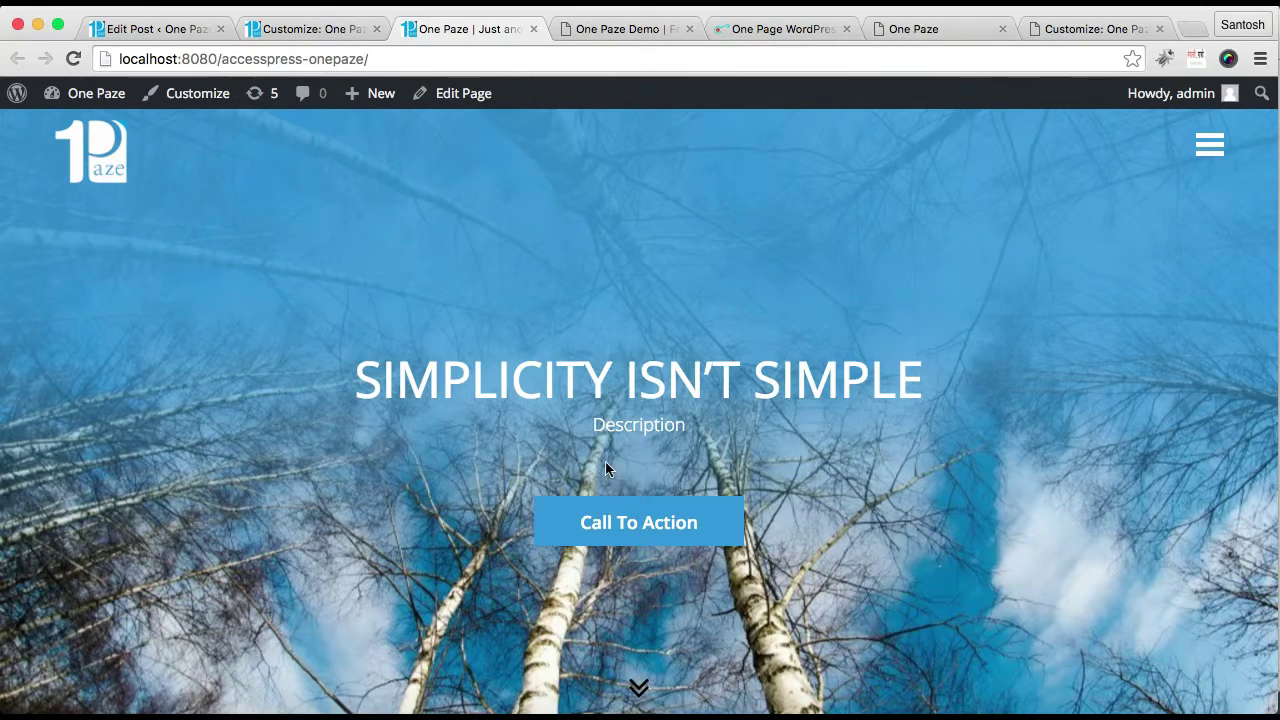
scroll(606, 467, down, 10)
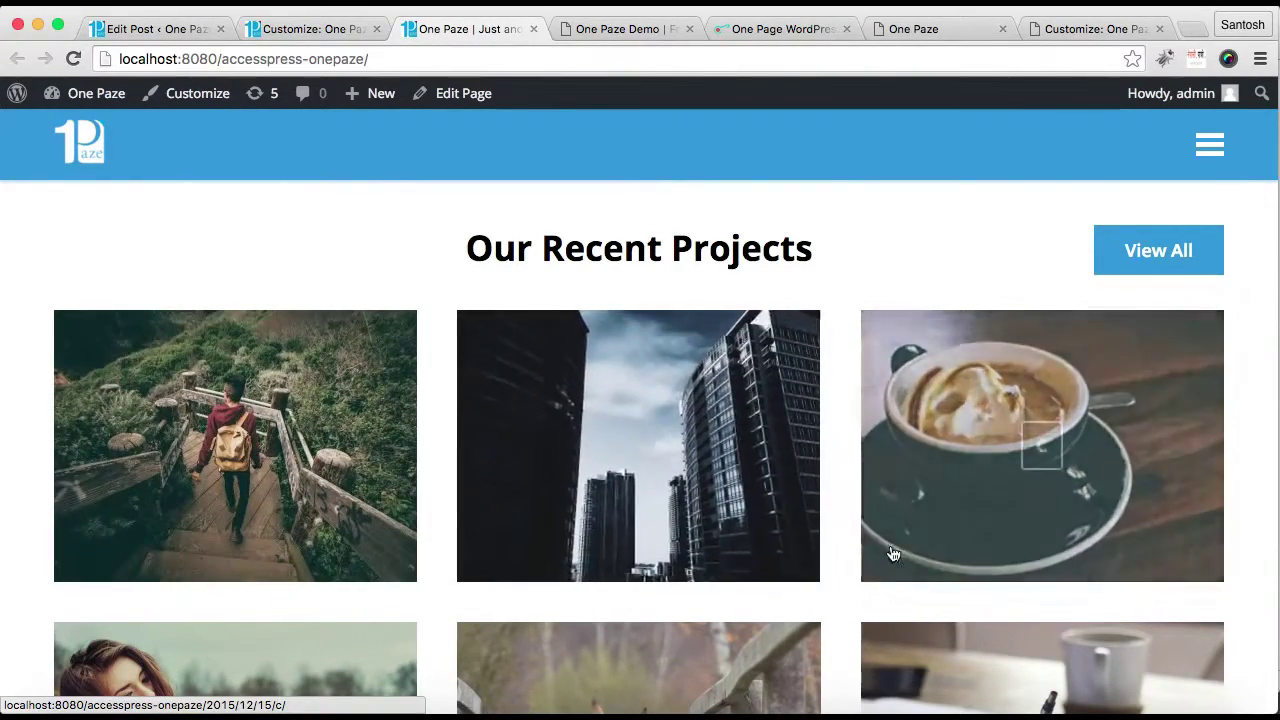
scroll(709, 546, down, 5)
scroll(709, 548, up, 3)
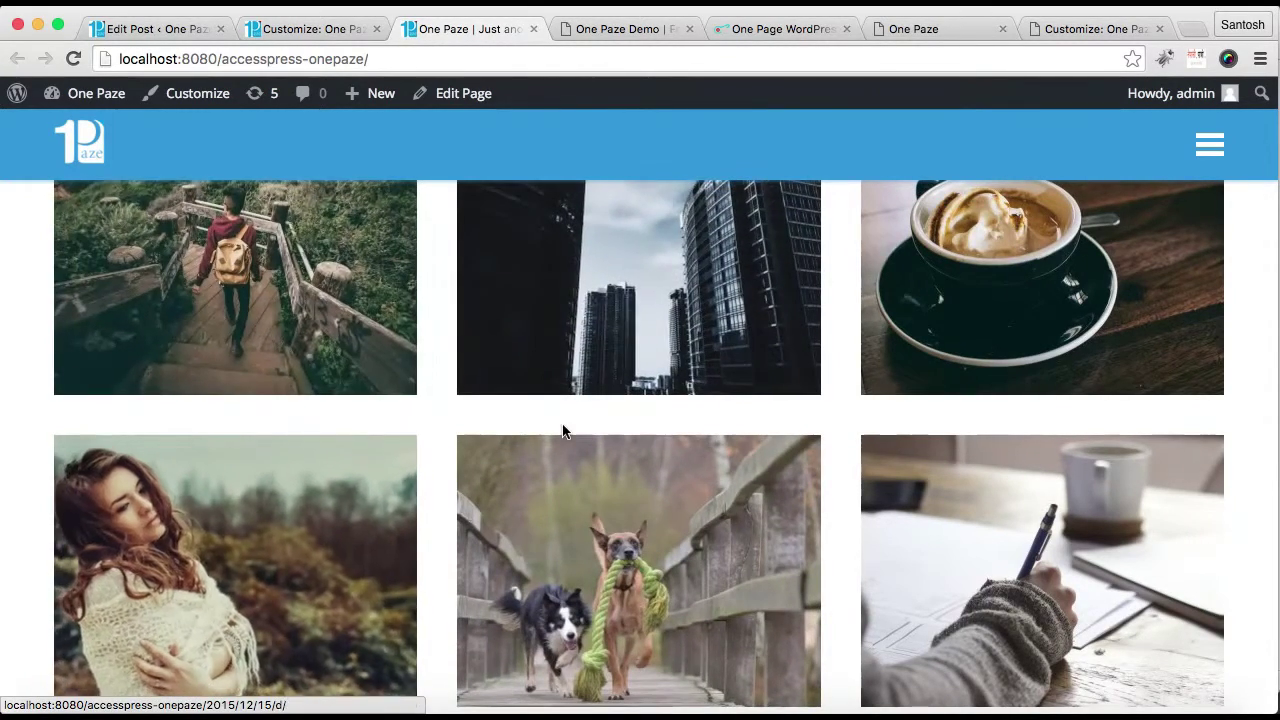
scroll(563, 431, up, 3)
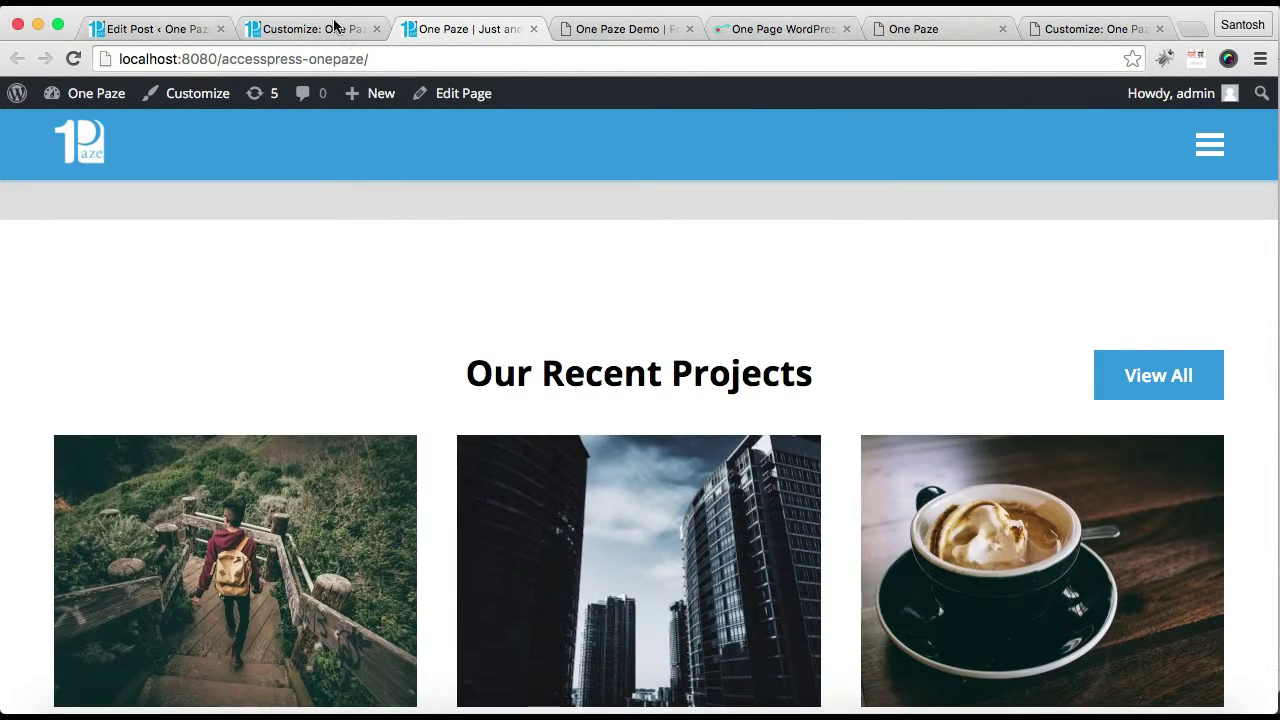
click(603, 40)
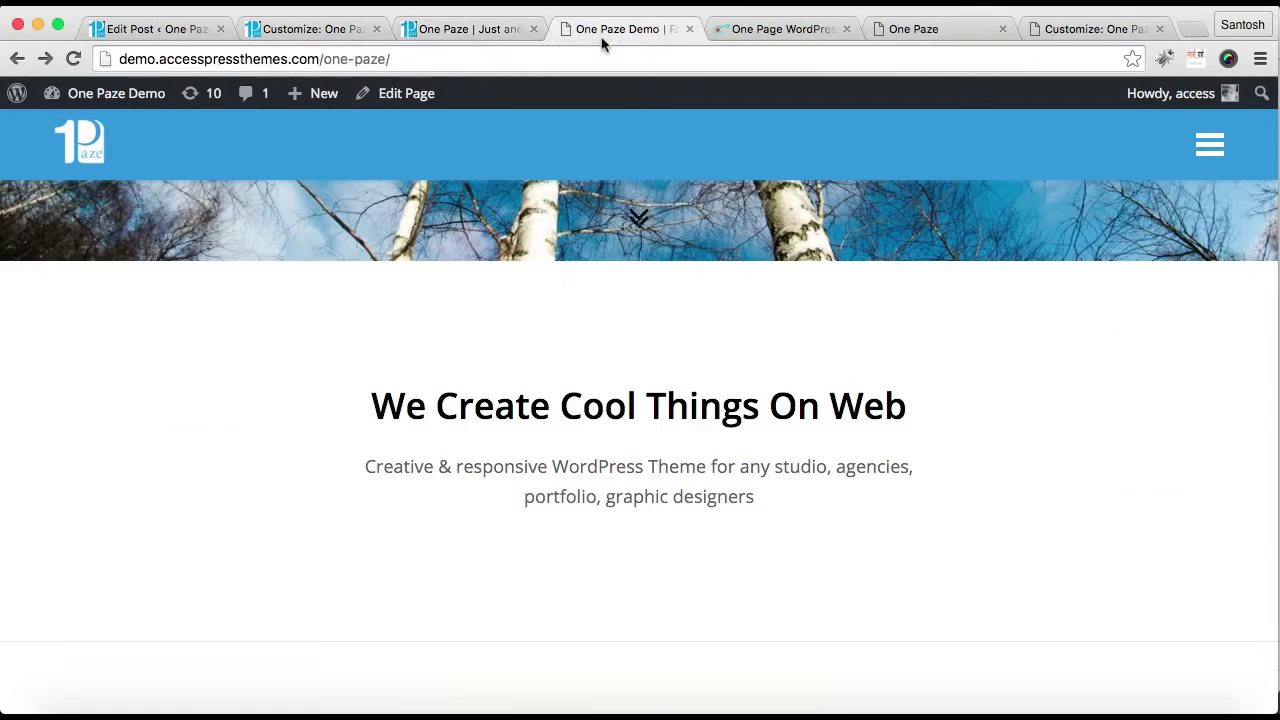
scroll(548, 345, down, 15)
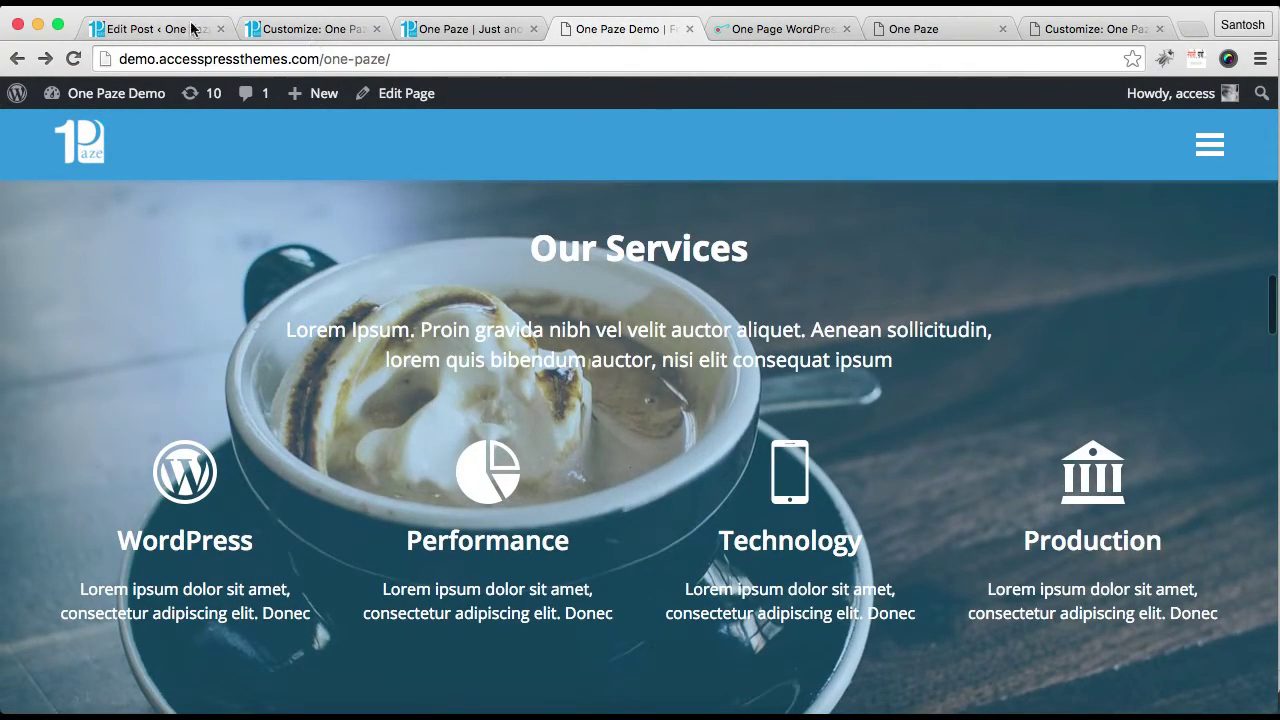
Step: Back in the customizer's home page settings, enable the Our Services Section and set its menu text to "Services"
click(252, 30)
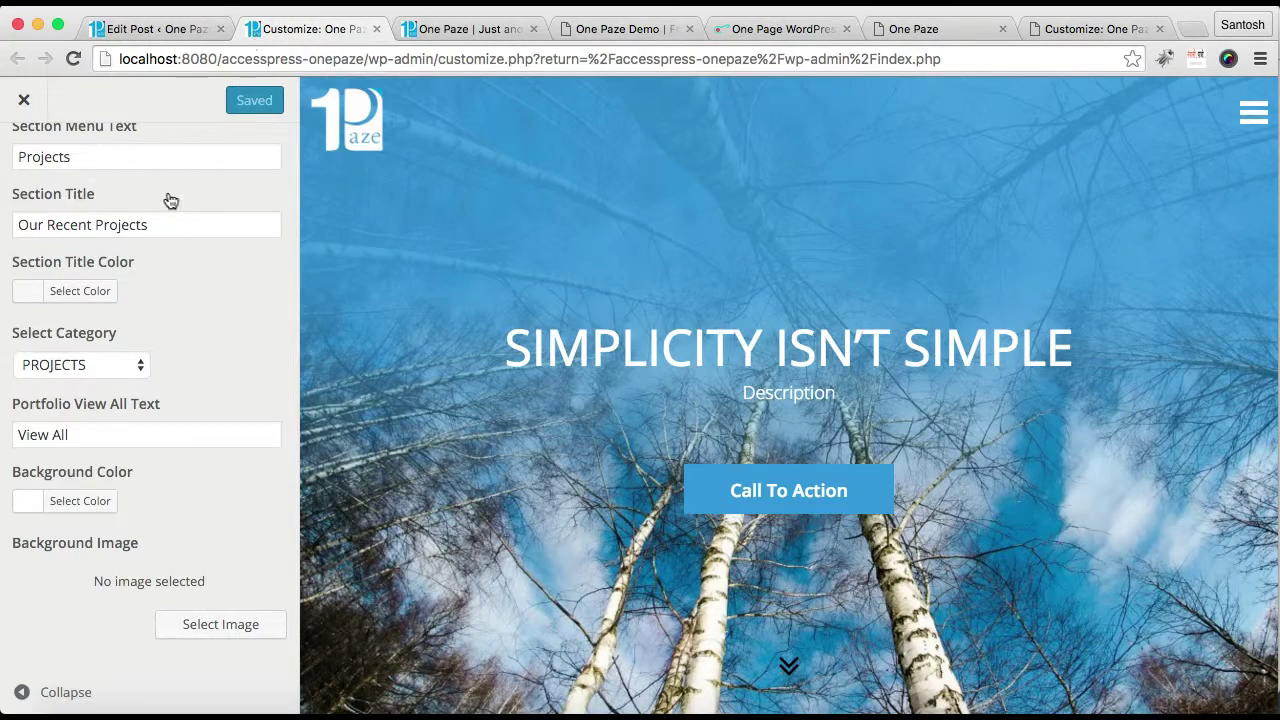
scroll(170, 201, up, 5)
click(12, 170)
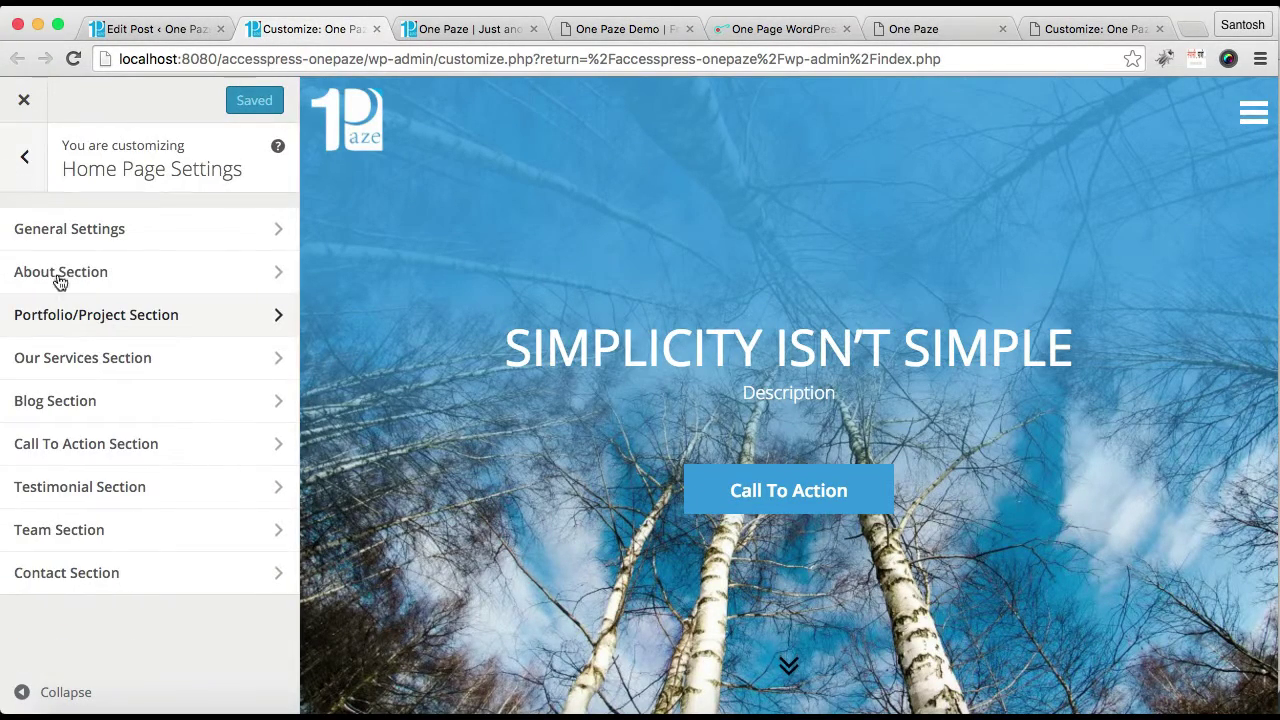
click(124, 366)
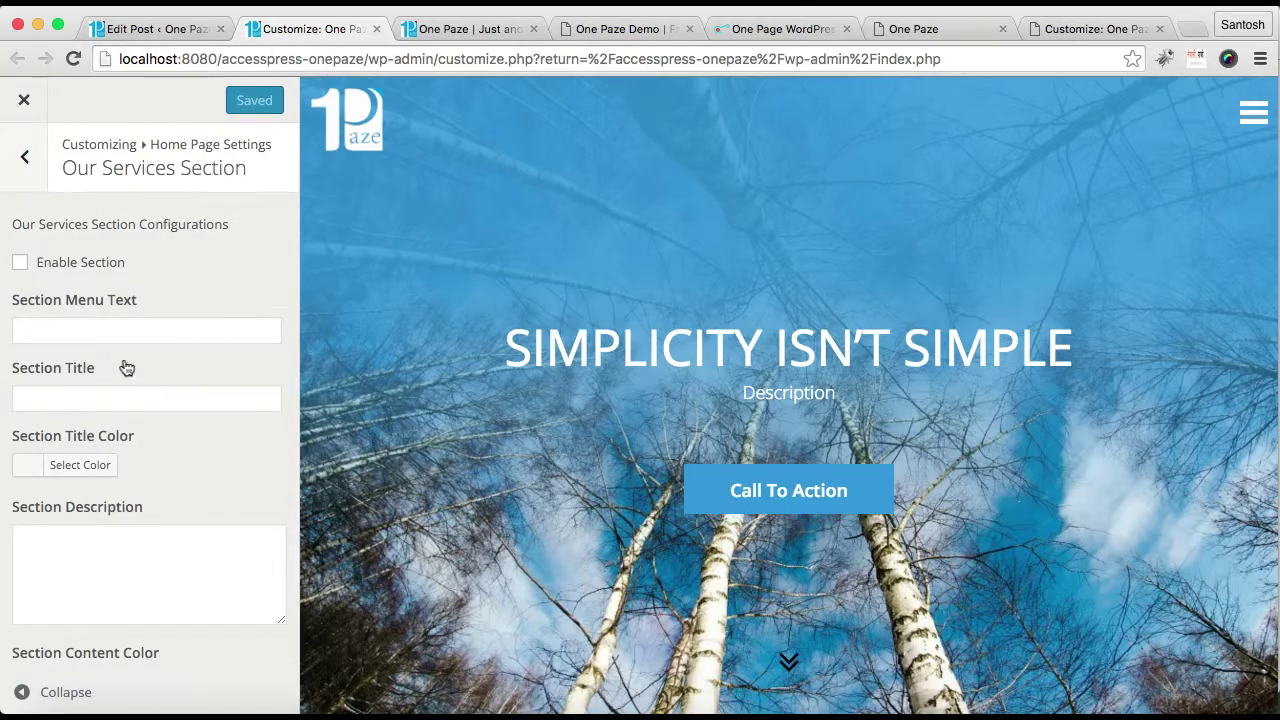
click(20, 264)
click(67, 328)
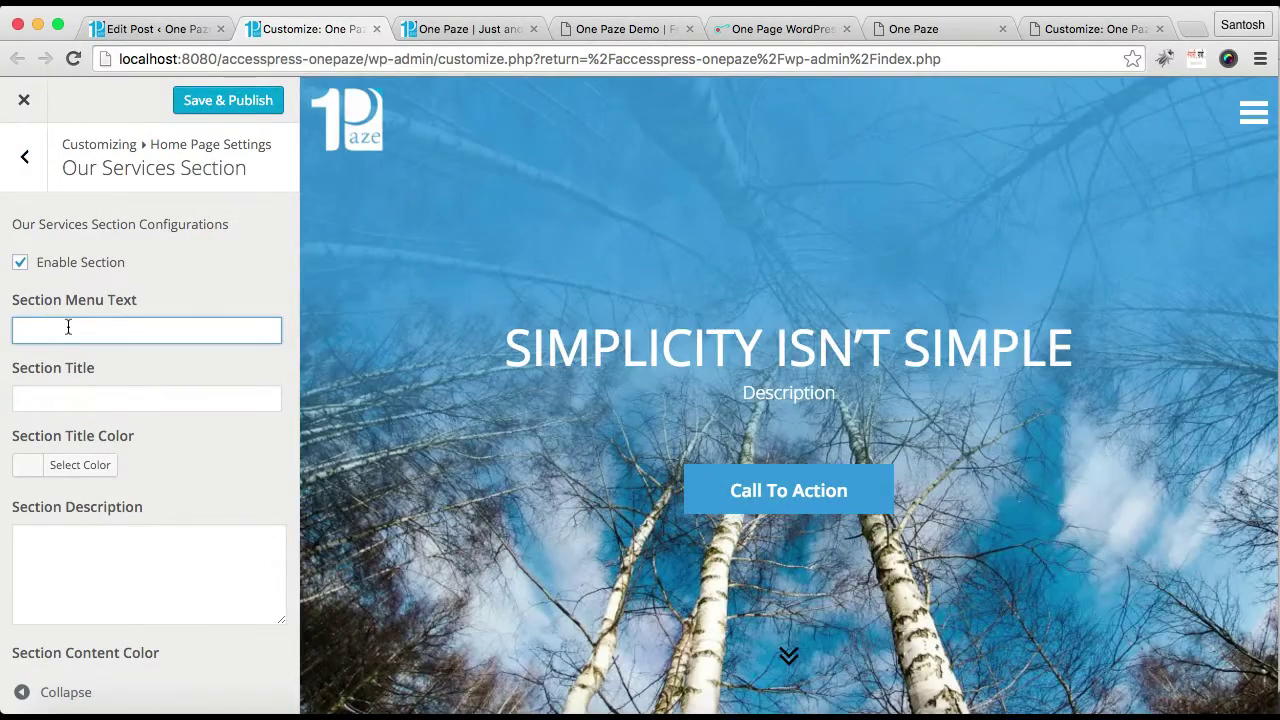
text(Services)
Step: Set the Our Services Section's title to "Our Services"
click(78, 398)
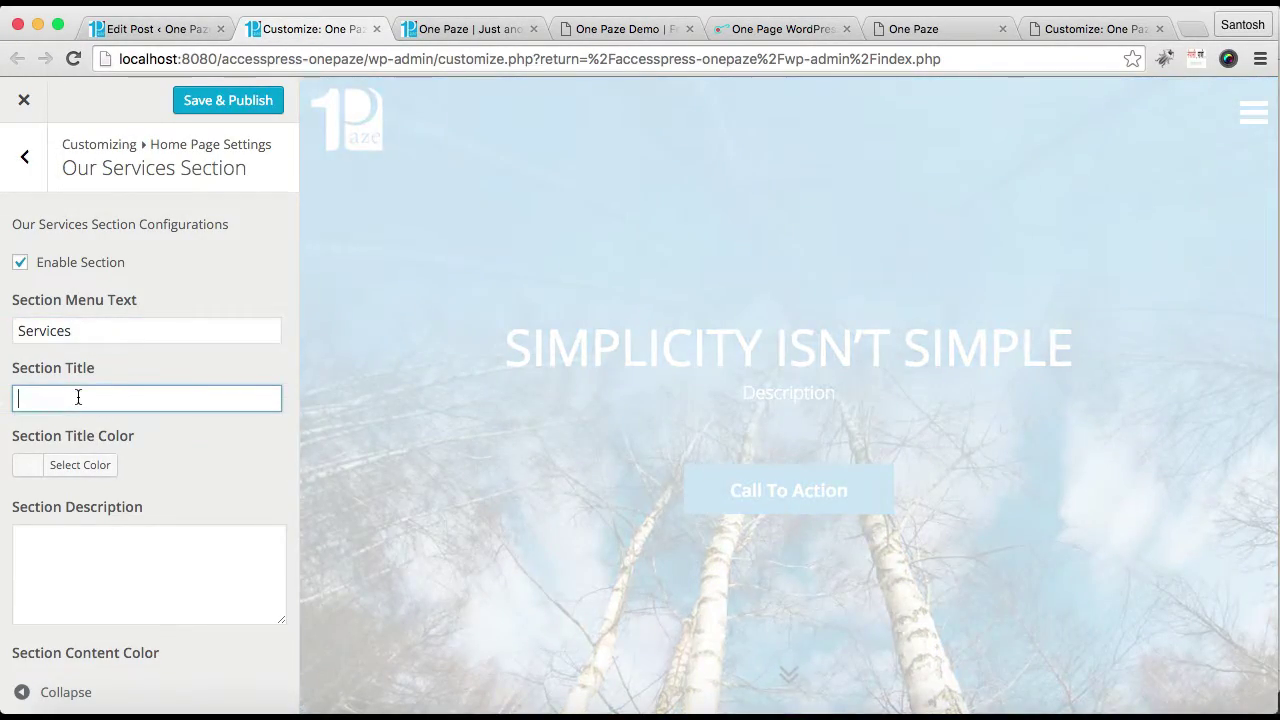
text(Our services)
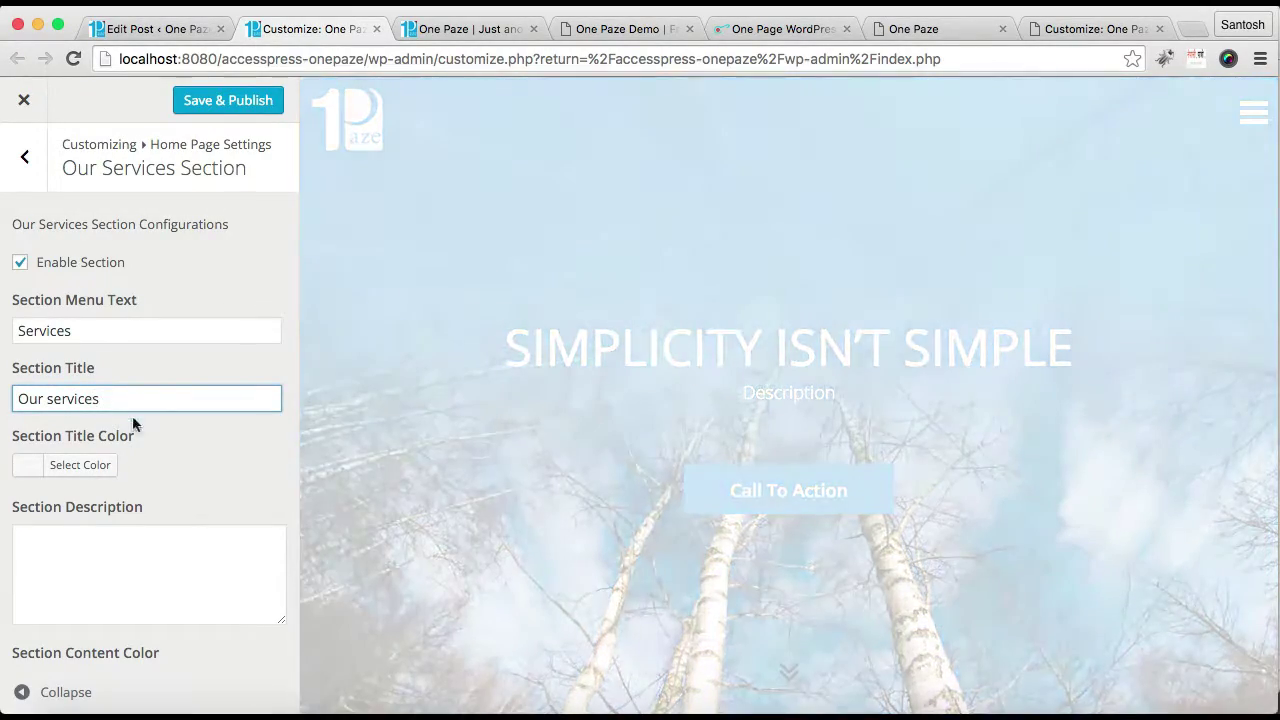
key(BackSpace)
text(S)
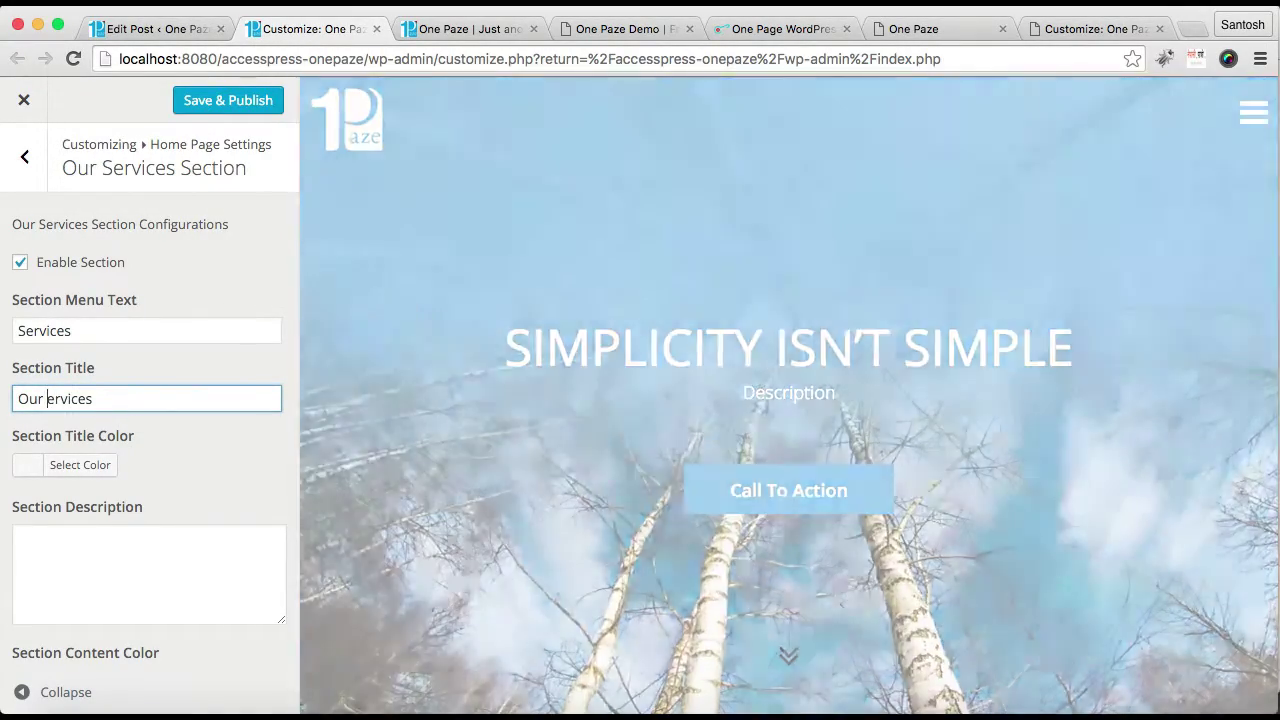
scroll(176, 480, down, 3)
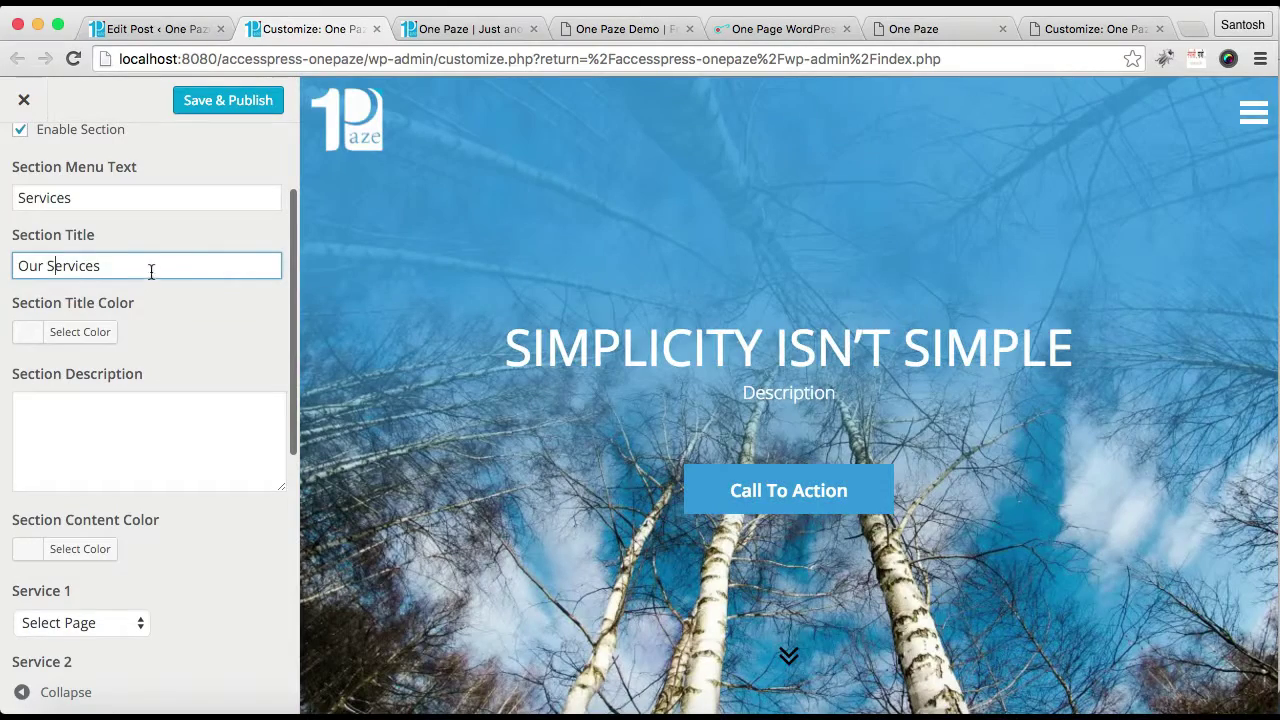
Step: Copy the first Lorem Ipsum sentence from the TextEdit document and paste it as the Our Services Section's description
click(122, 426)
click(296, 710)
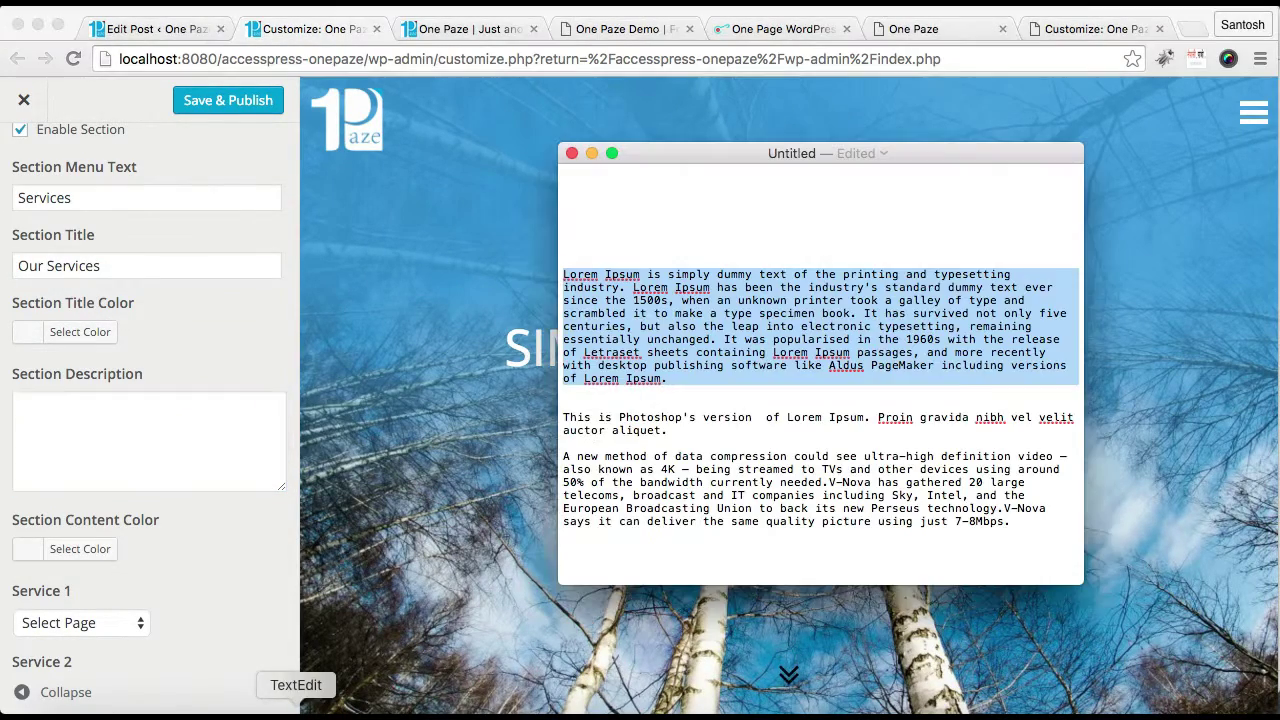
click(661, 326)
drag(563, 275, 627, 287)
key(super+c)
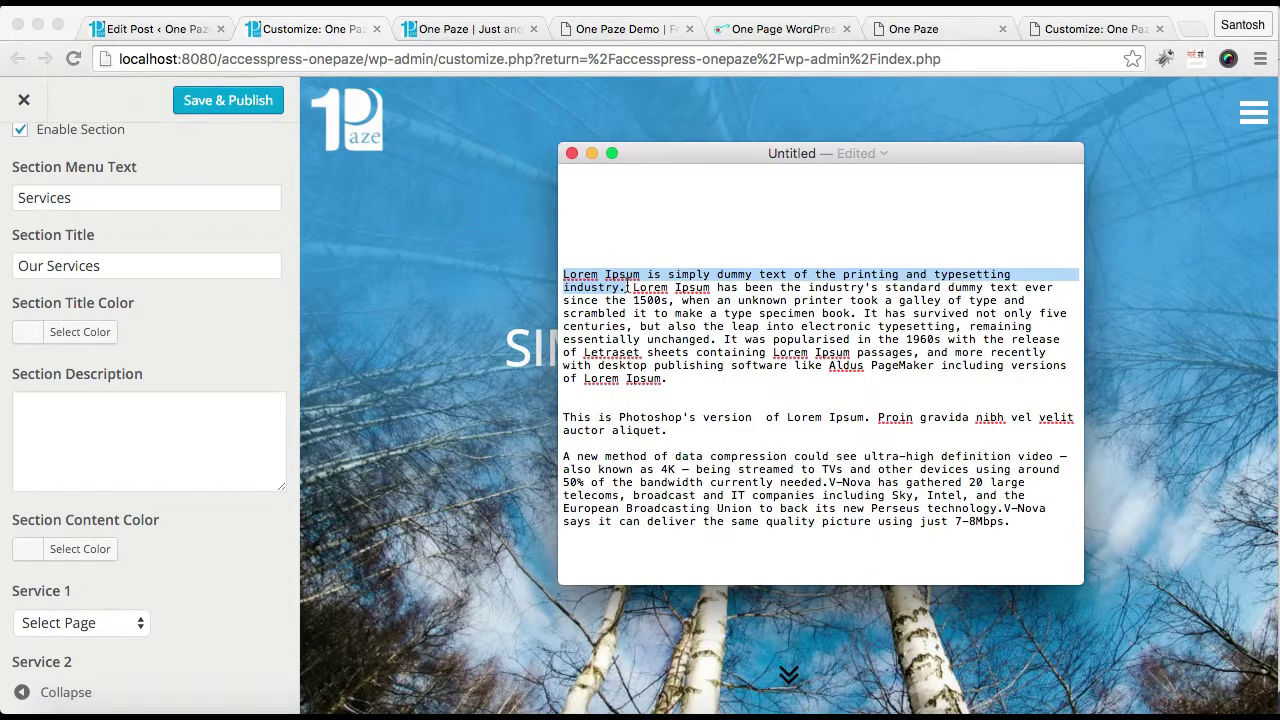
click(255, 433)
text(V)
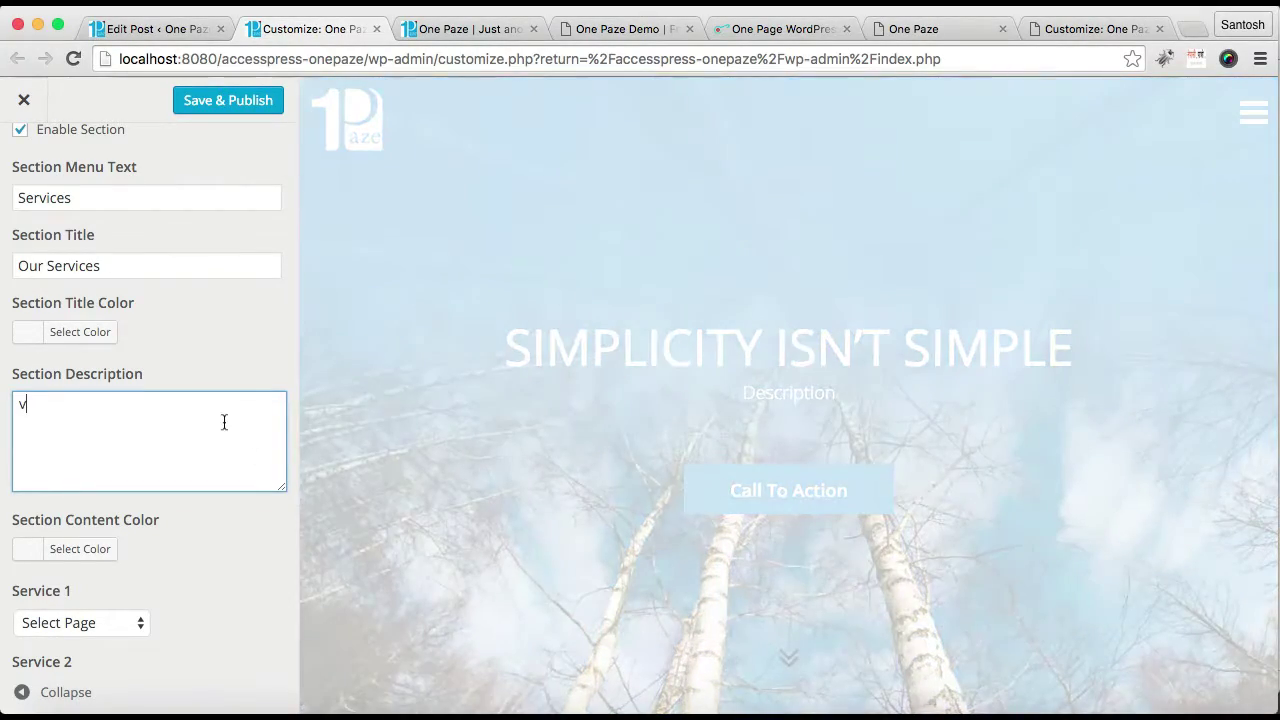
key(super+v)
Step: Review the Our Services Section's remaining service and background options, and save and publish the changes
scroll(134, 437, down, 5)
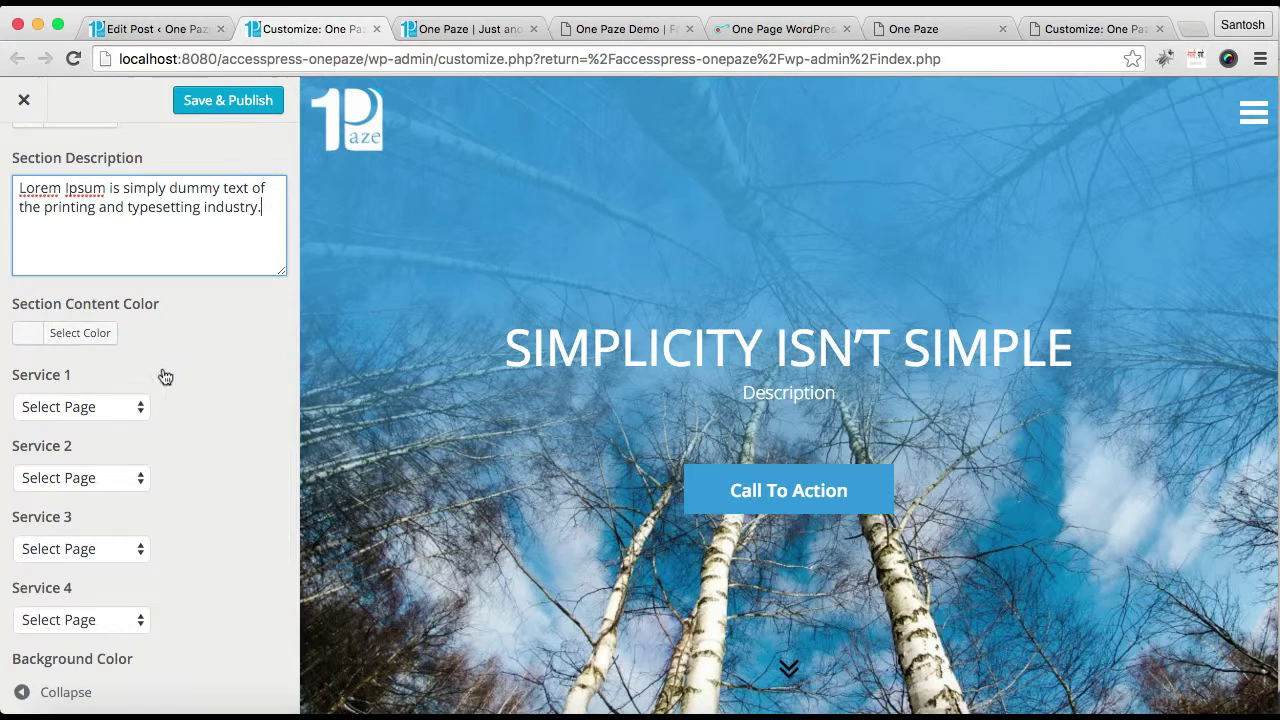
scroll(202, 427, down, 2)
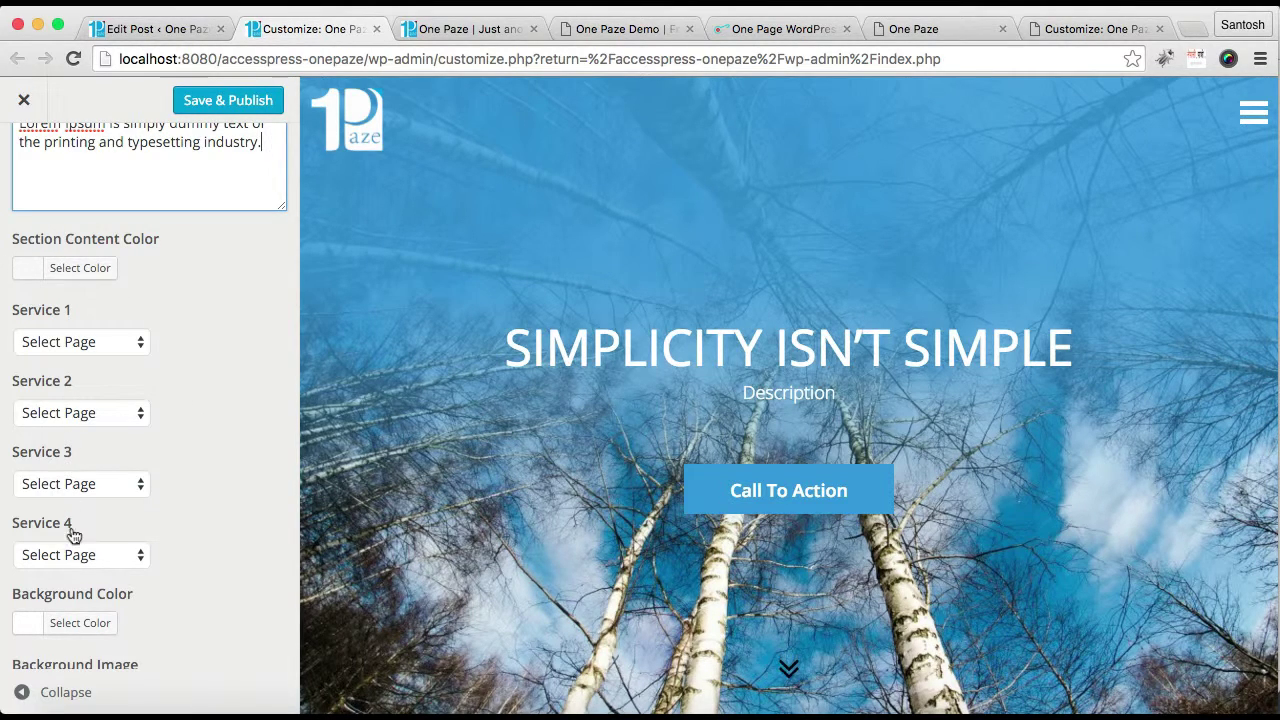
scroll(183, 500, down, 3)
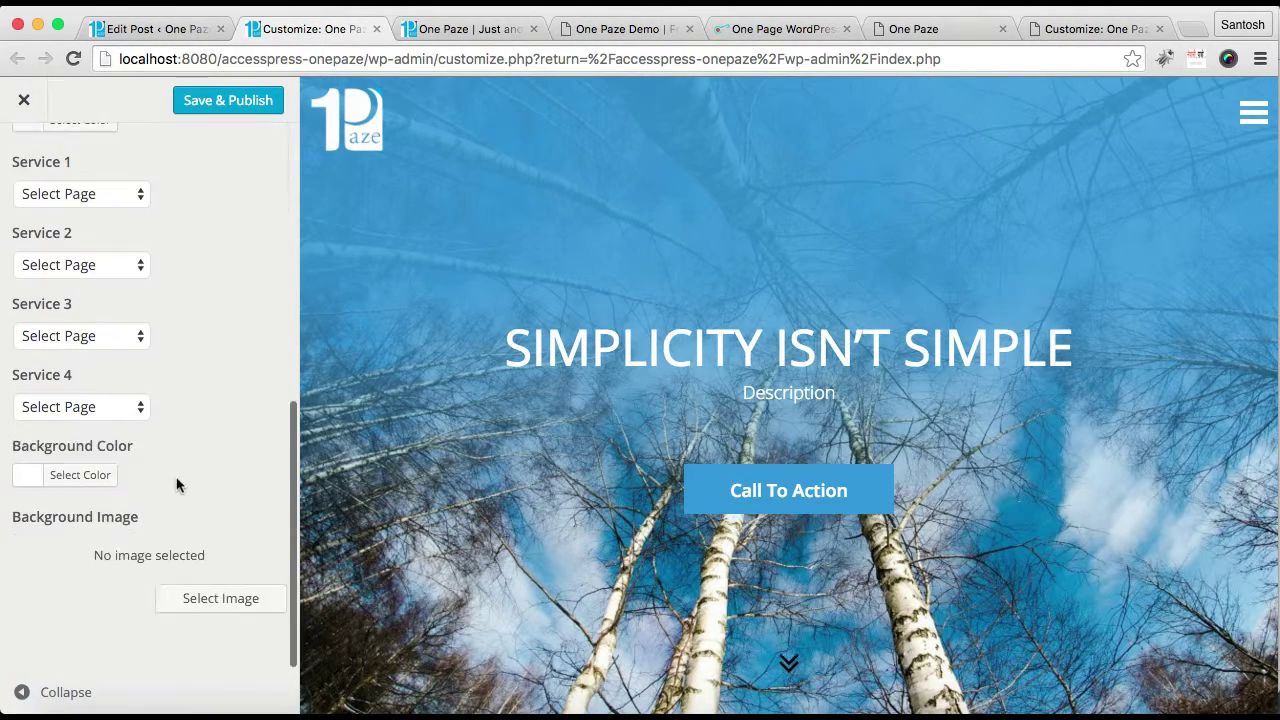
scroll(177, 484, up, 5)
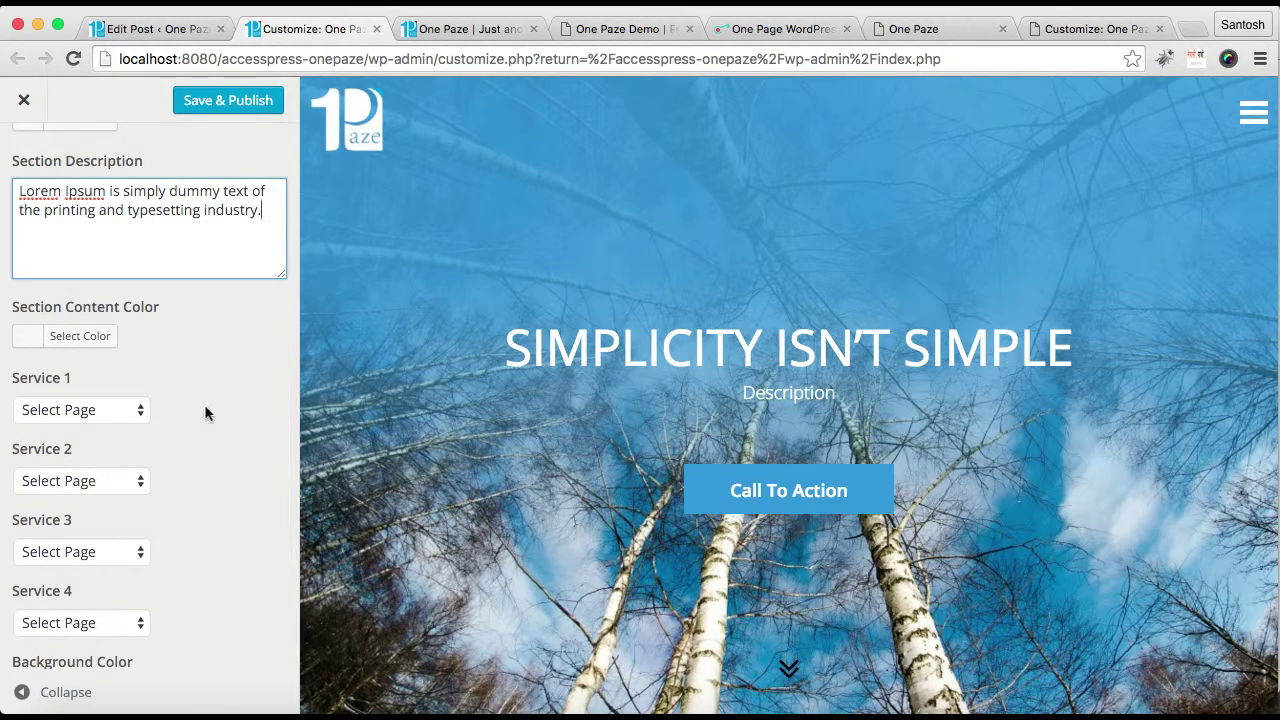
scroll(210, 561, down, 5)
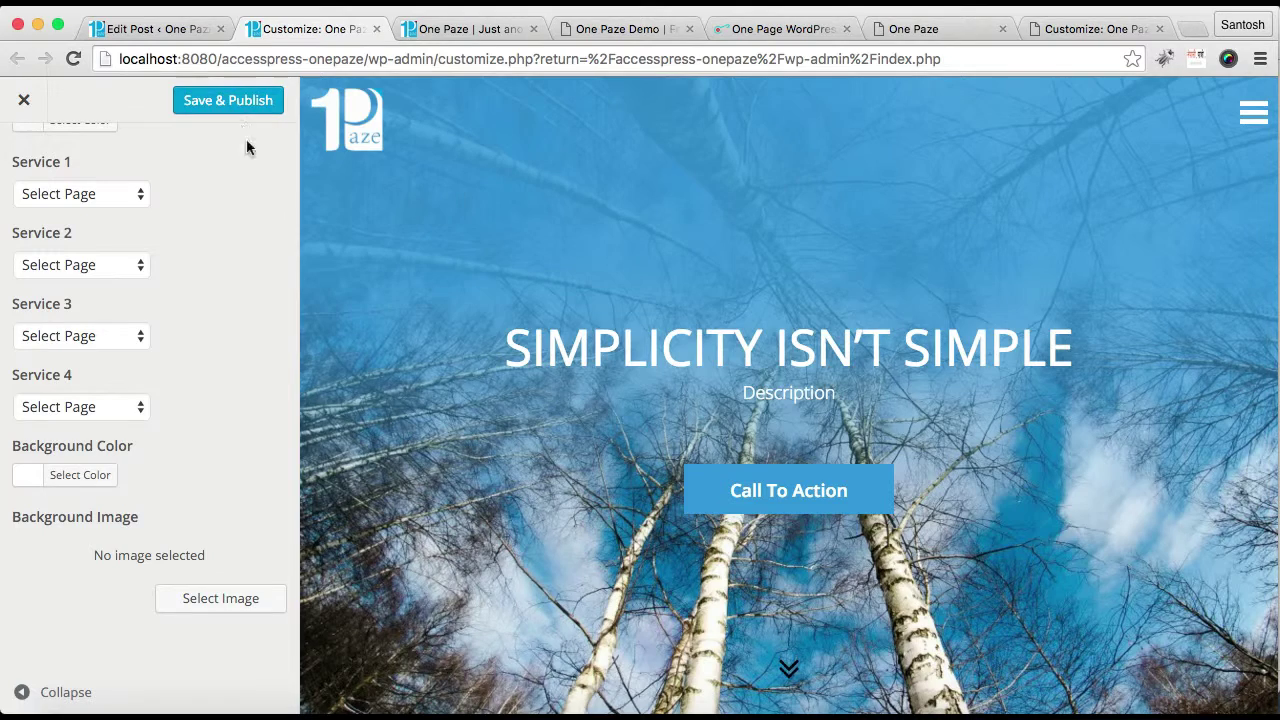
click(236, 106)
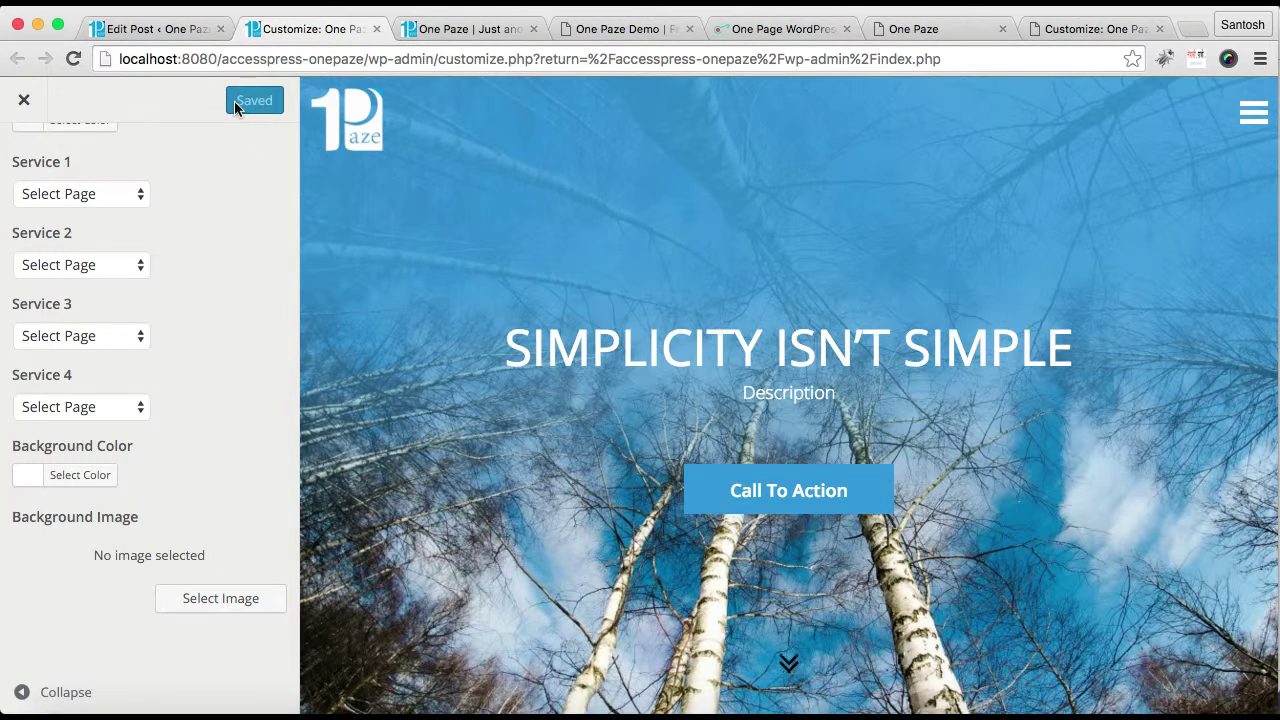
Step: Back in the WordPress admin, add a new page and enter "Title" as its title
click(155, 30)
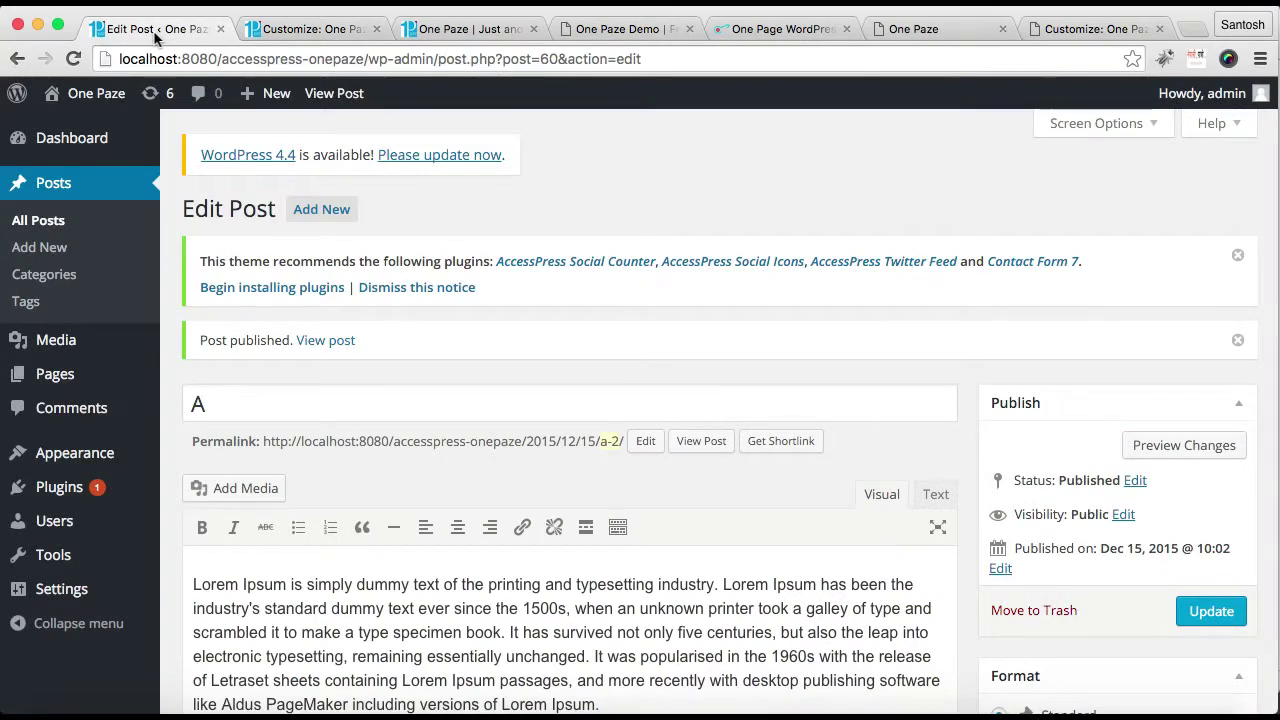
mouse_move(56, 383)
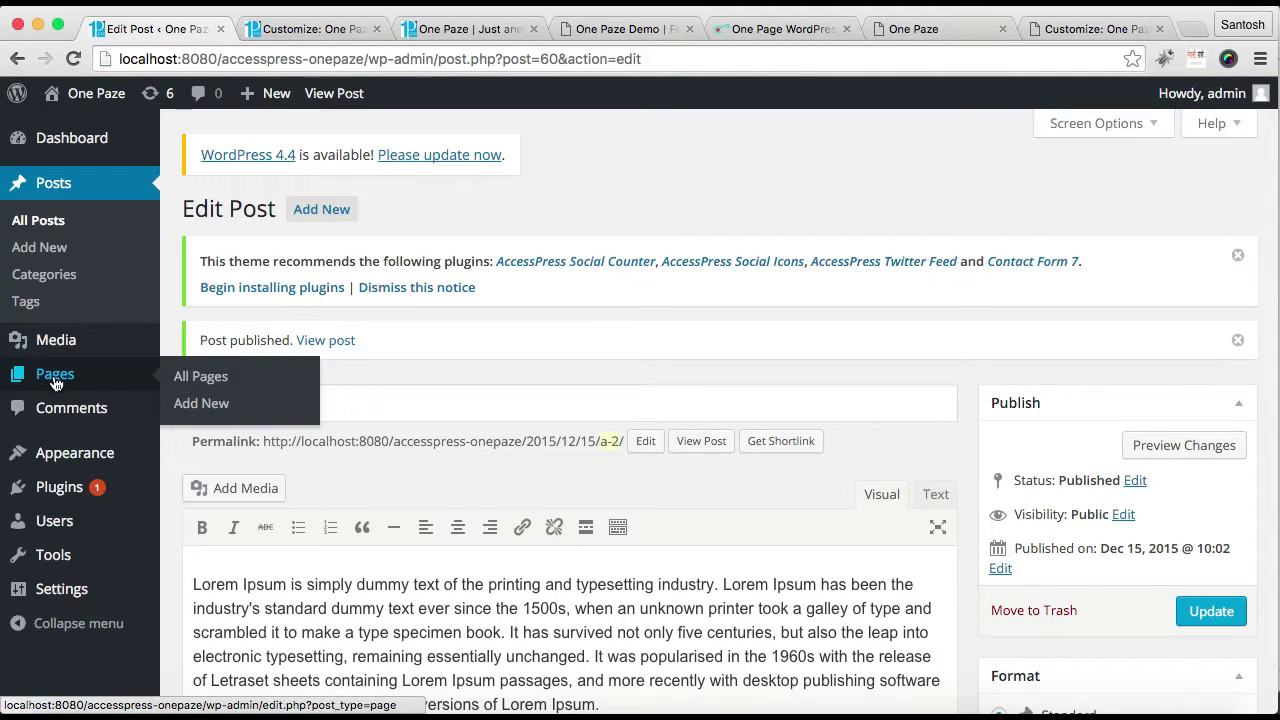
click(191, 410)
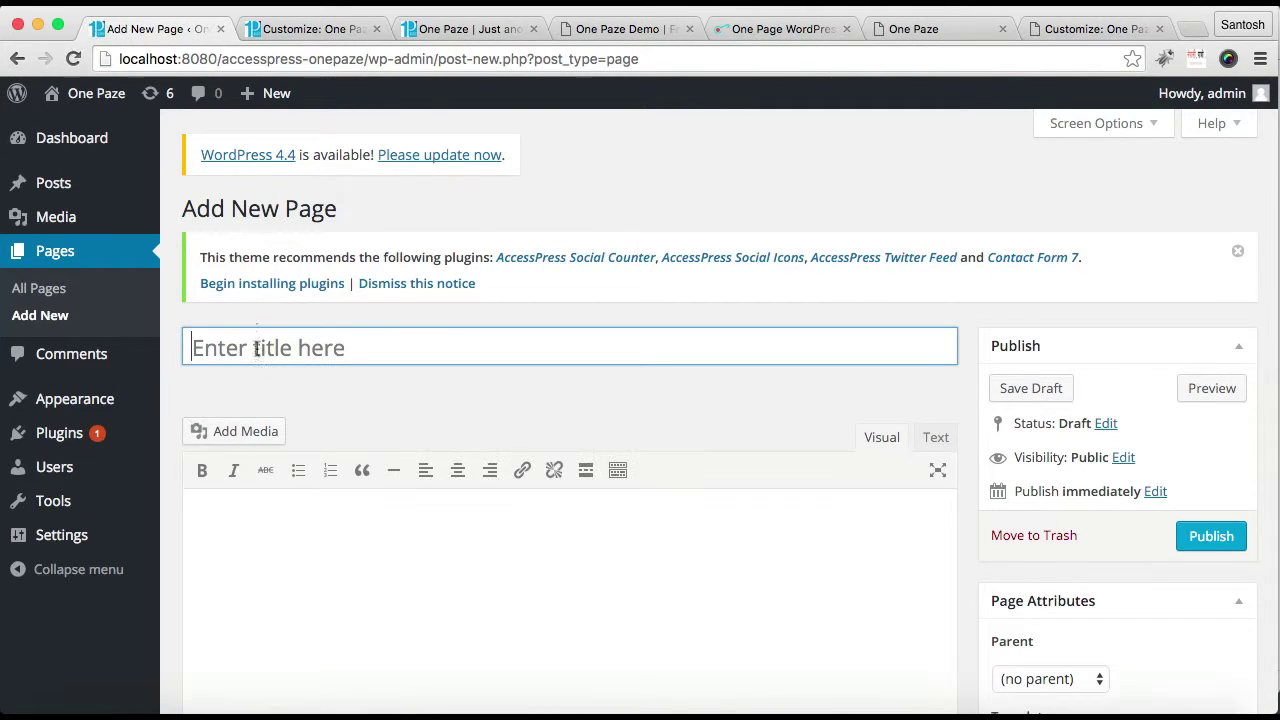
click(257, 351)
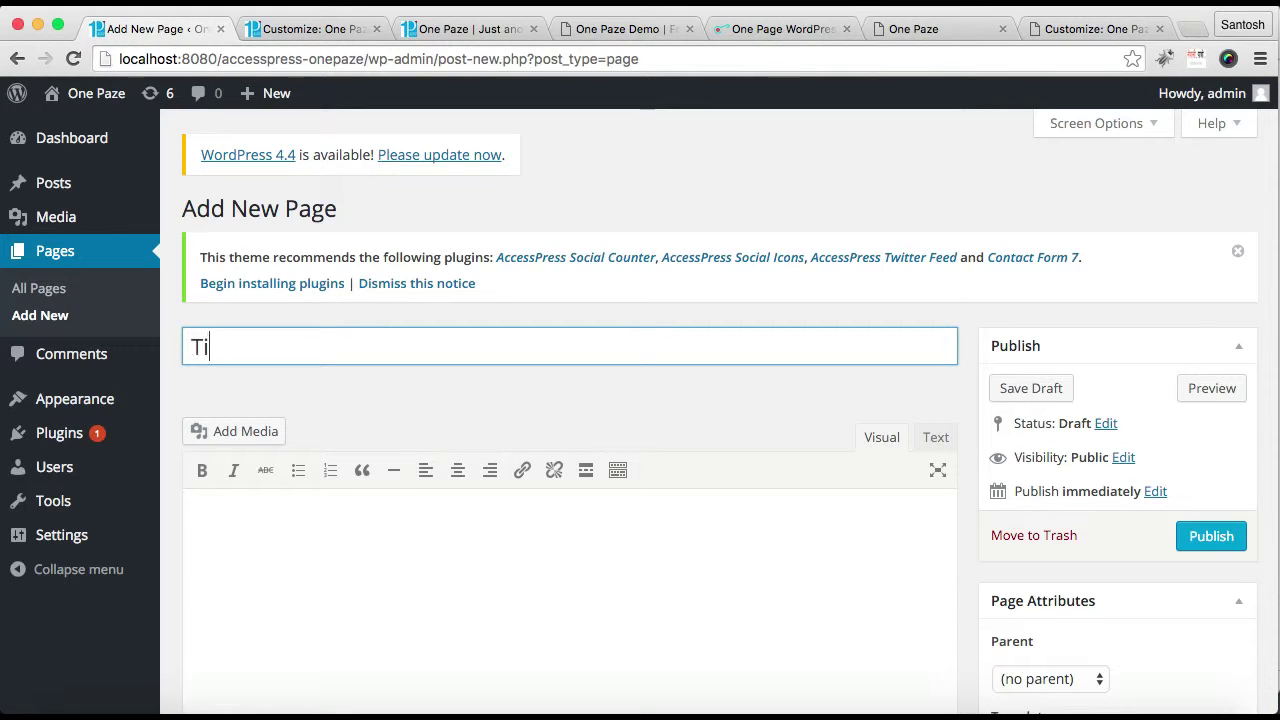
Step: Copy the full first Lorem Ipsum paragraph from the TextEdit document and paste it as the new page's content
click(377, 527)
click(296, 705)
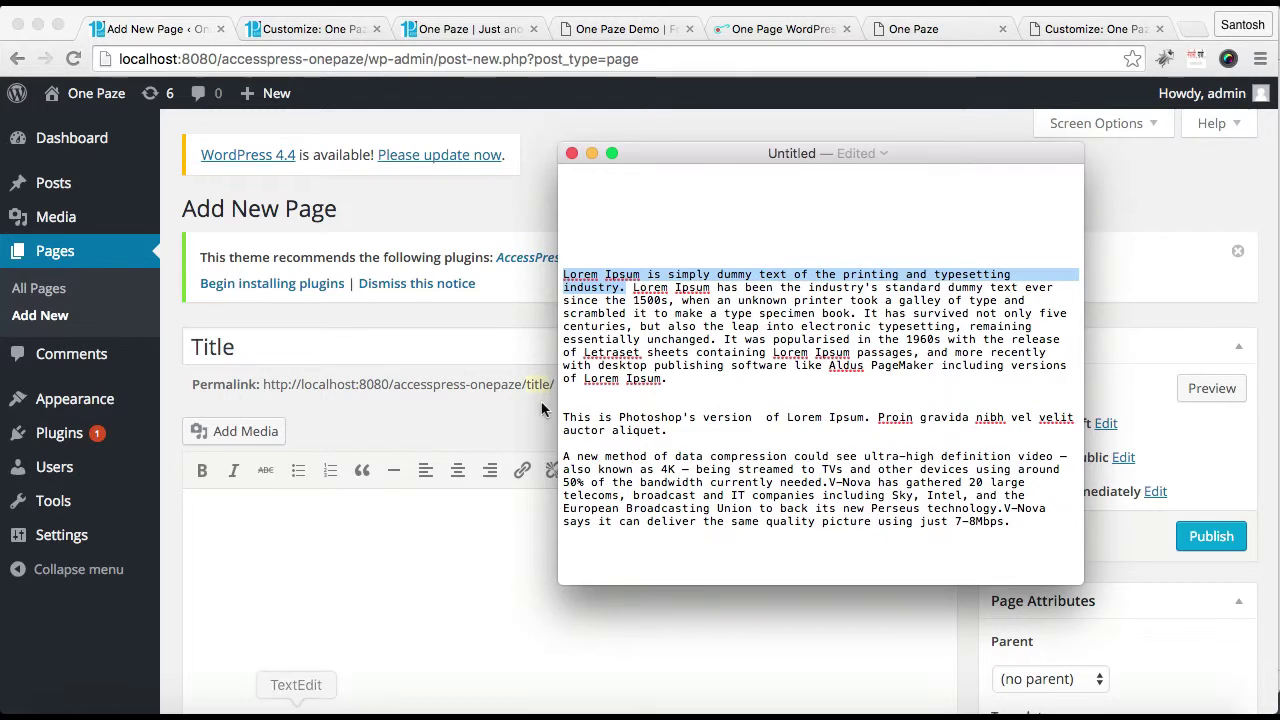
triple_click(630, 375)
key(super+c)
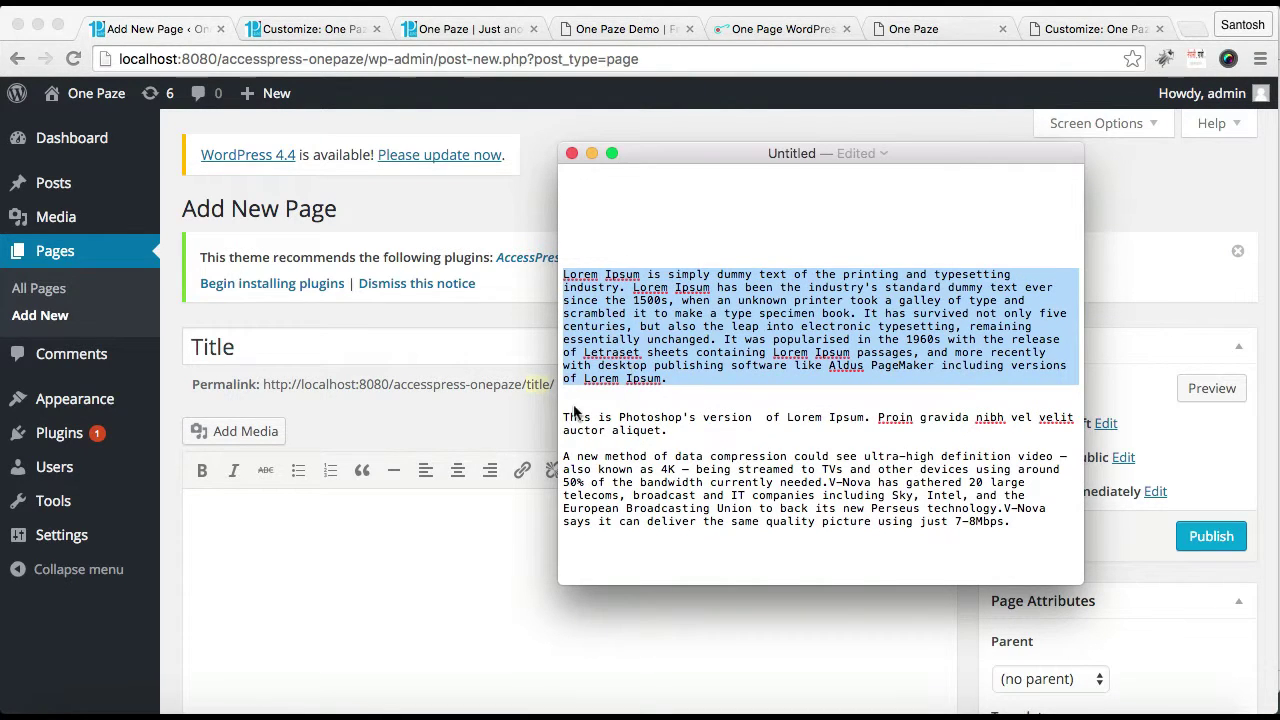
click(397, 560)
key(super+v)
Step: Check the demo site's service icons, set Pie_chart_for_business_stats_64.png as the page's featured image, and publish the page
scroll(569, 505, down, 5)
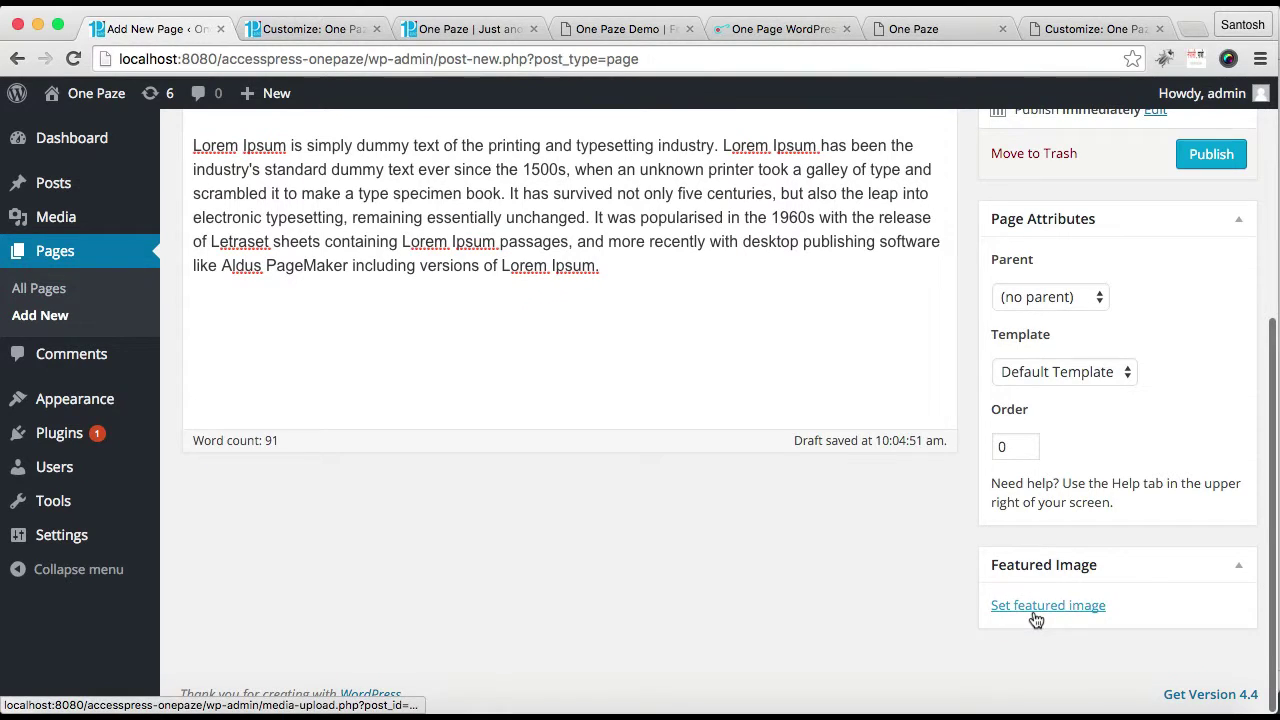
click(1034, 605)
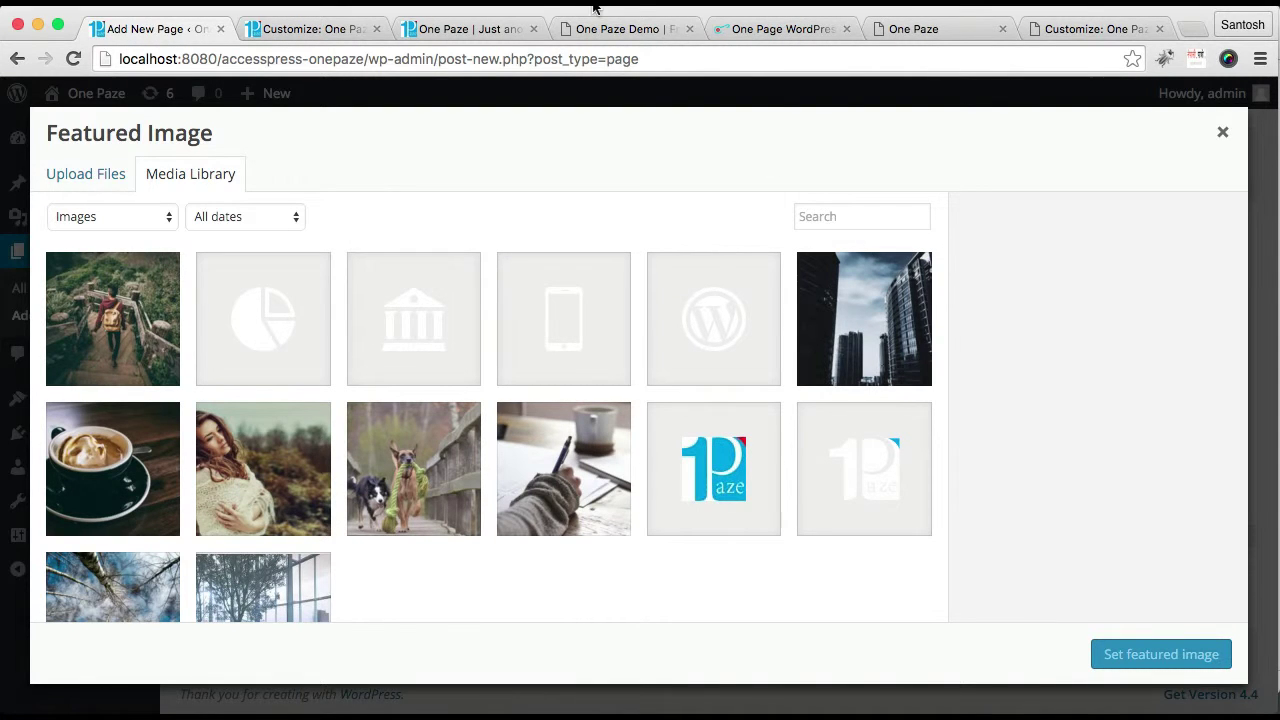
click(608, 29)
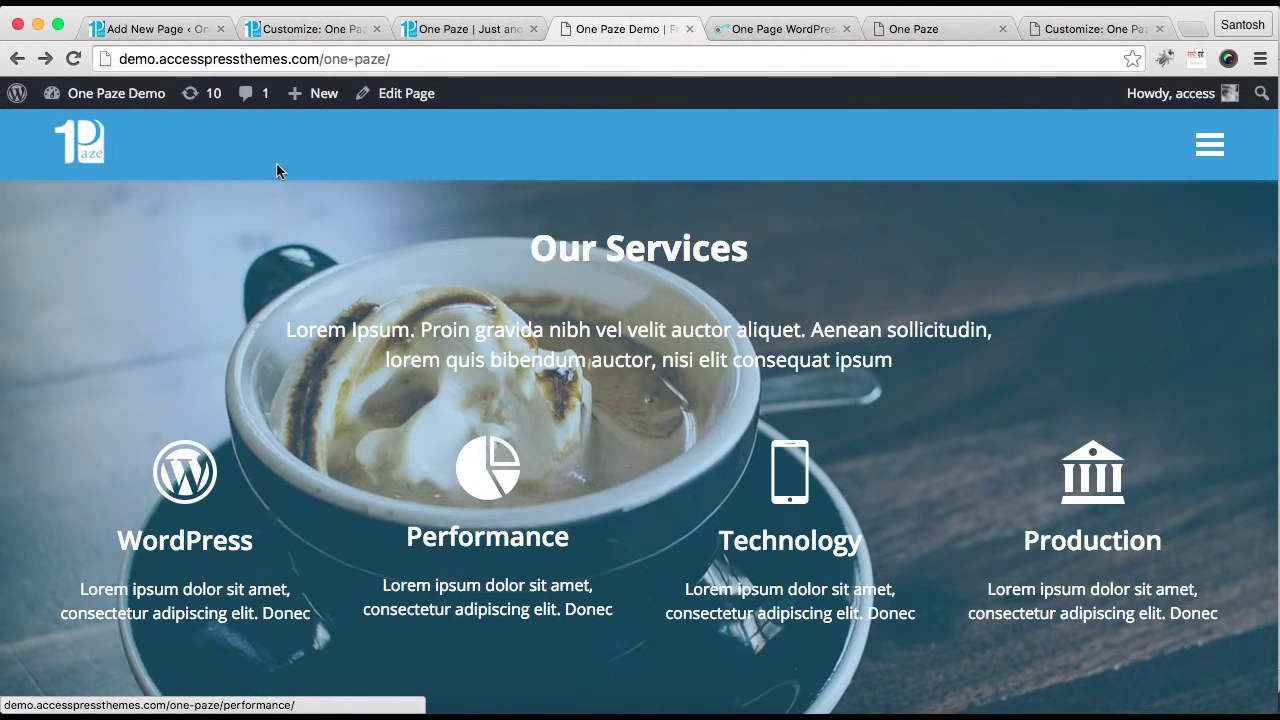
click(165, 29)
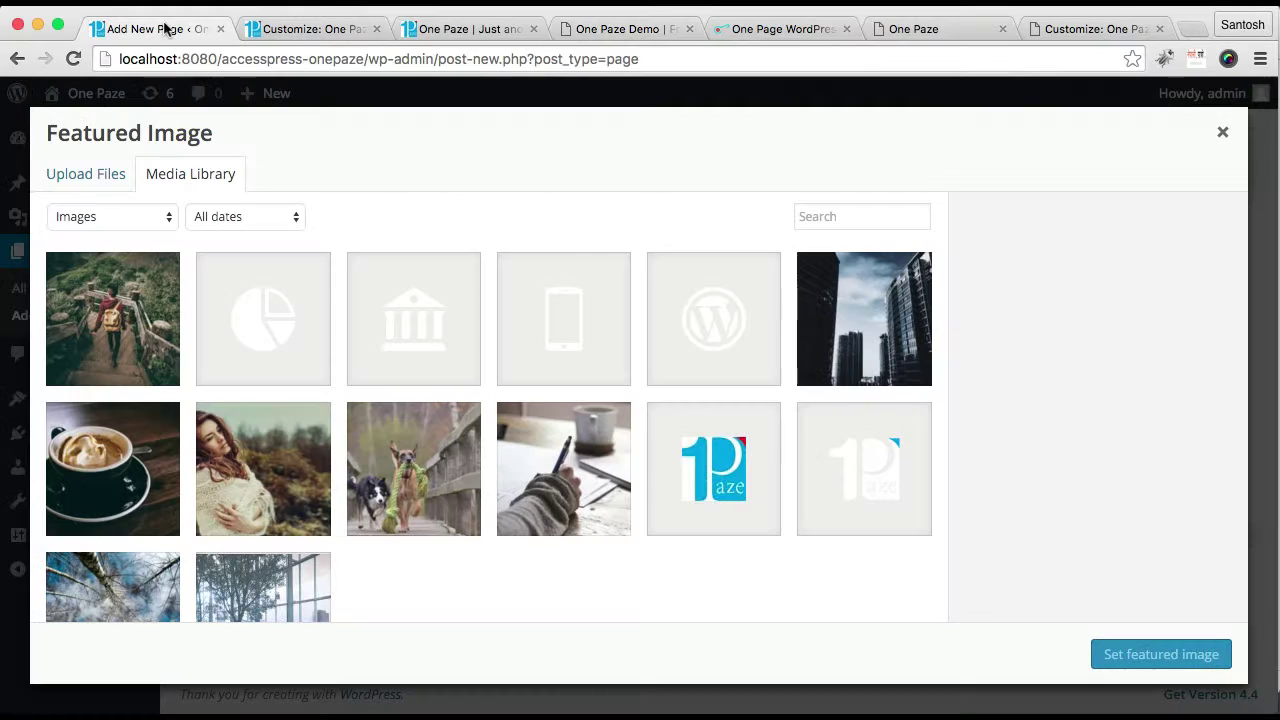
click(295, 322)
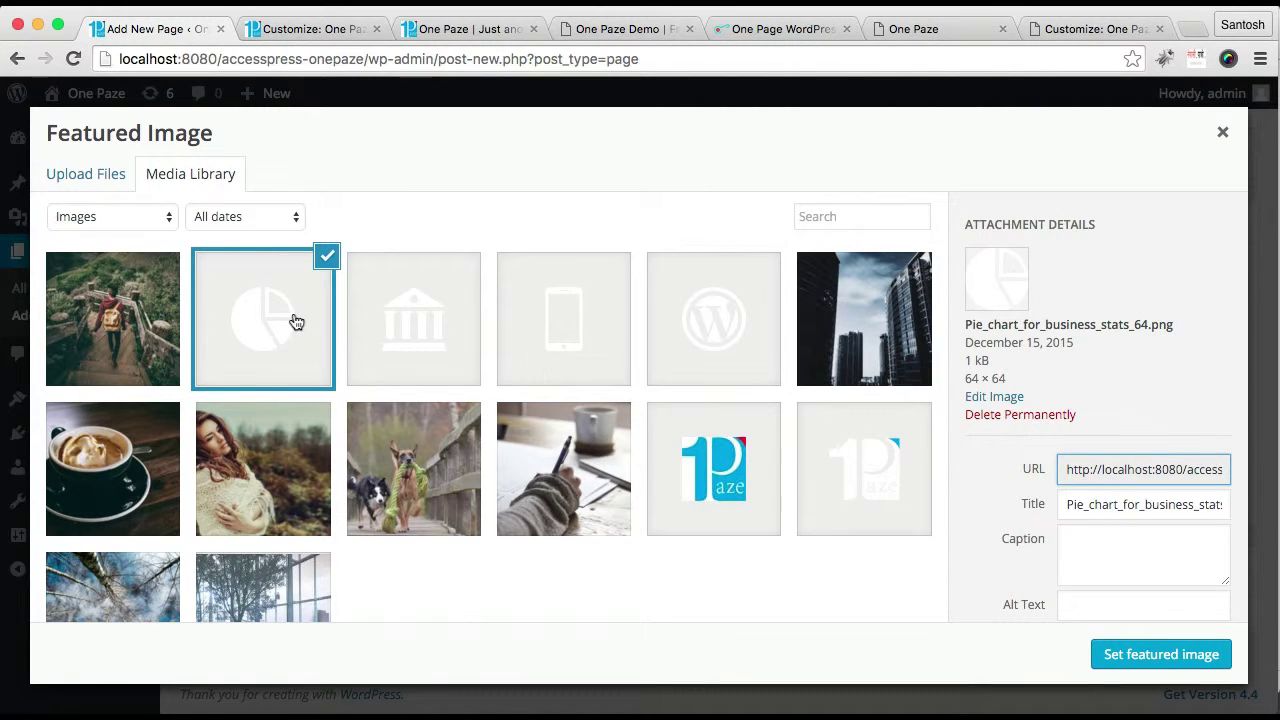
click(1135, 652)
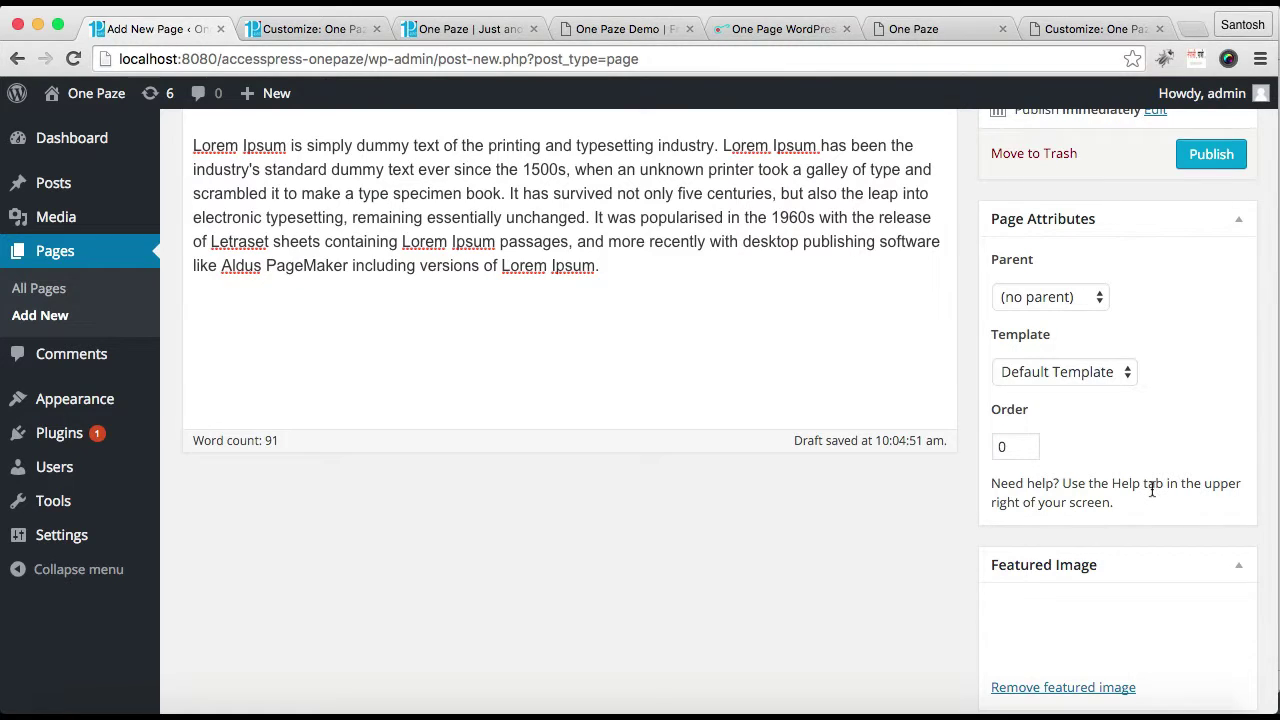
scroll(1151, 490, up, 4)
click(1211, 341)
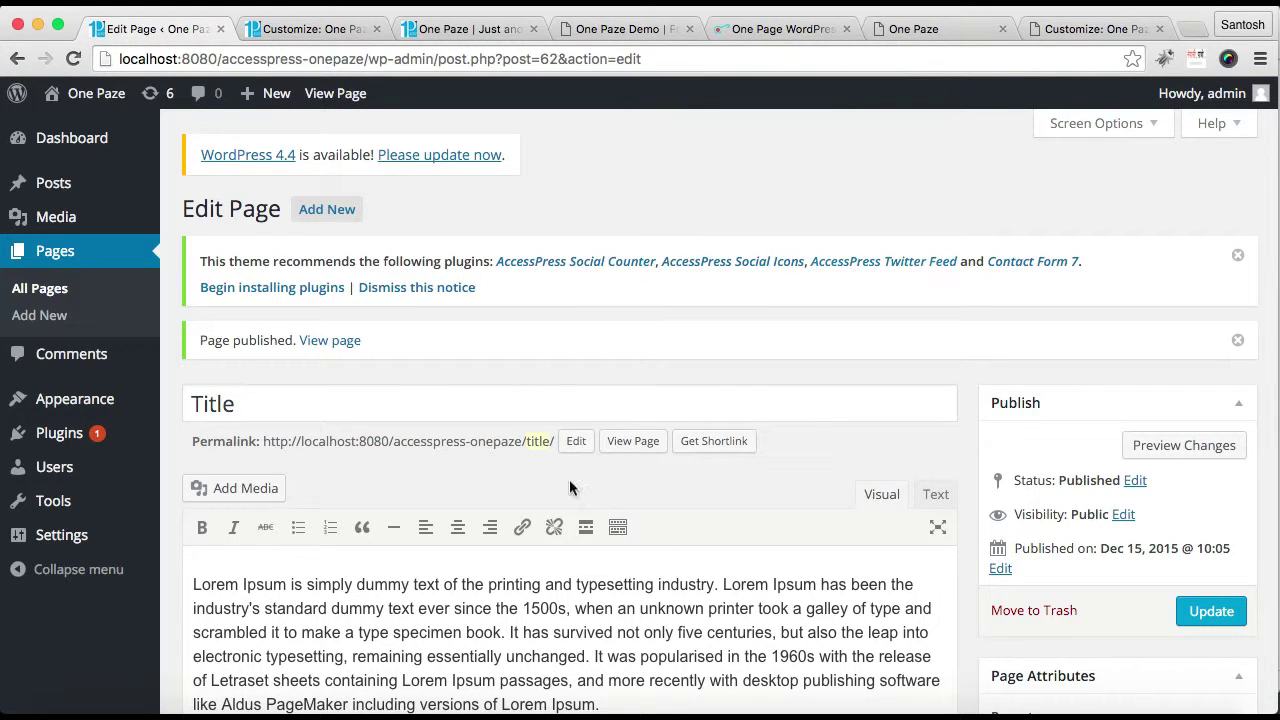
Step: Reload the customizer and open the home page's Our Services Section settings
click(310, 29)
click(341, 59)
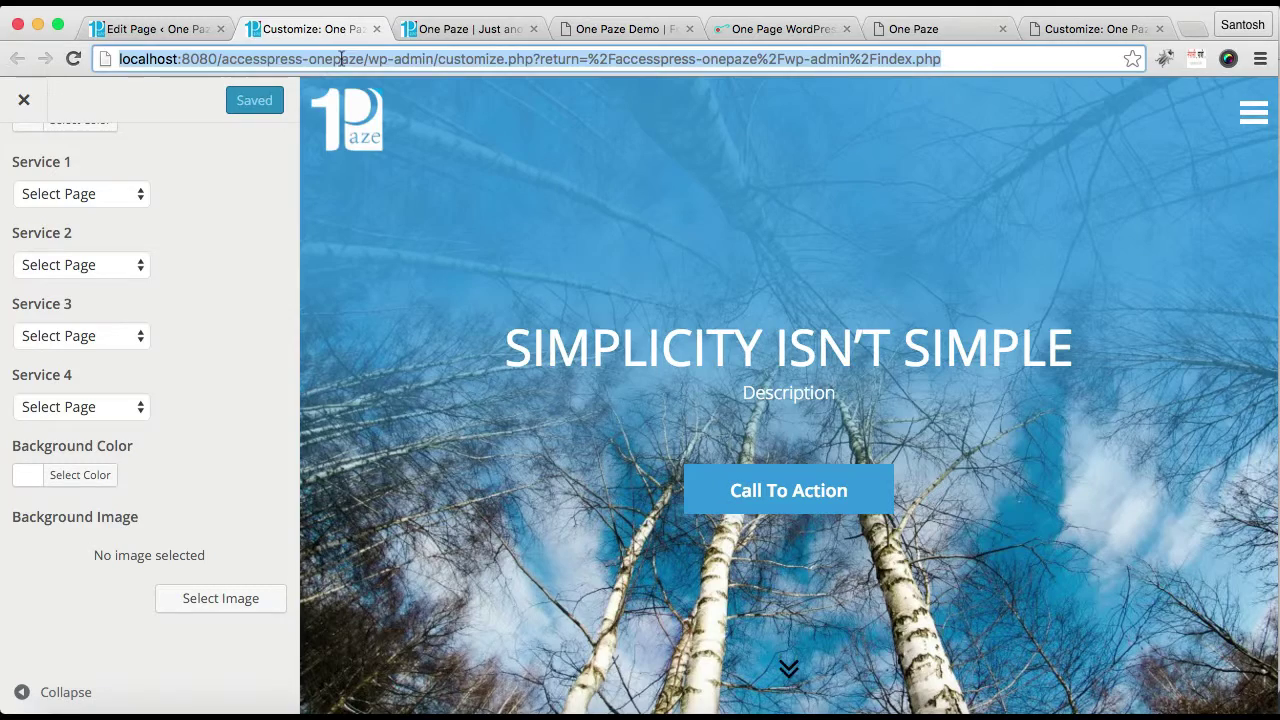
key(Return)
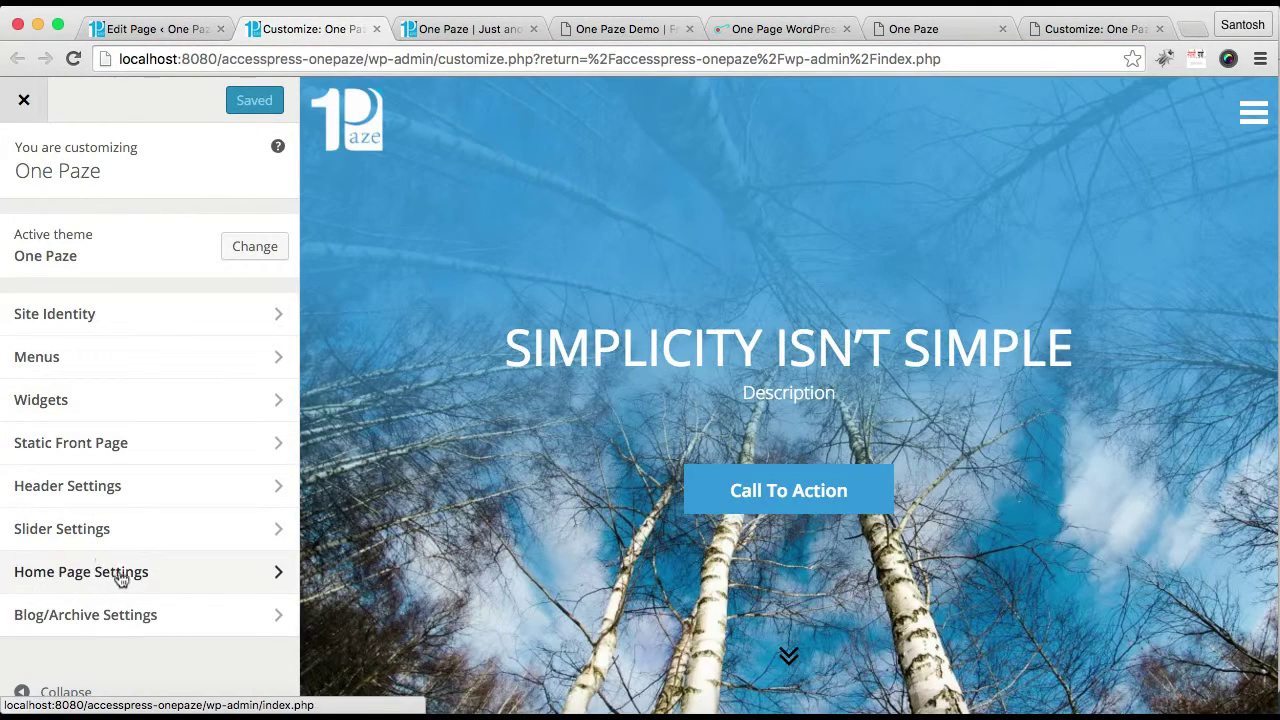
click(120, 572)
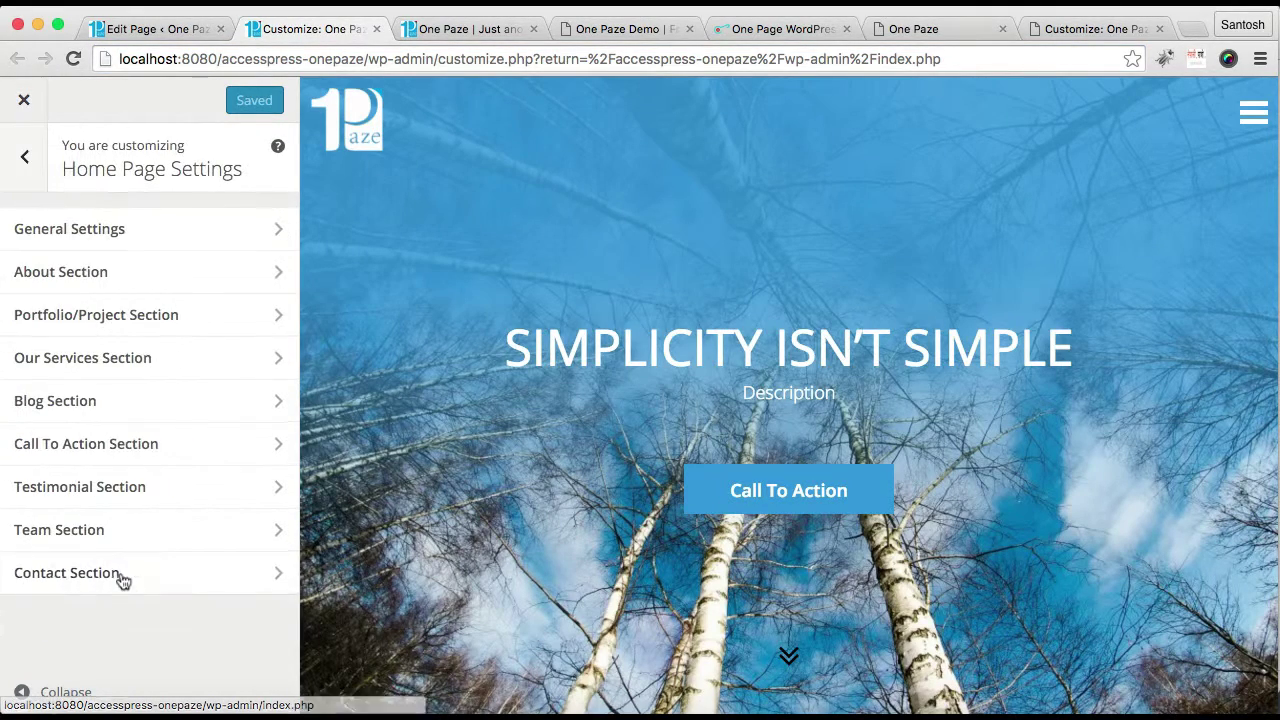
click(157, 369)
Step: Assign the Title page to Service 1 and the Performance page to Service 2
scroll(212, 475, down, 3)
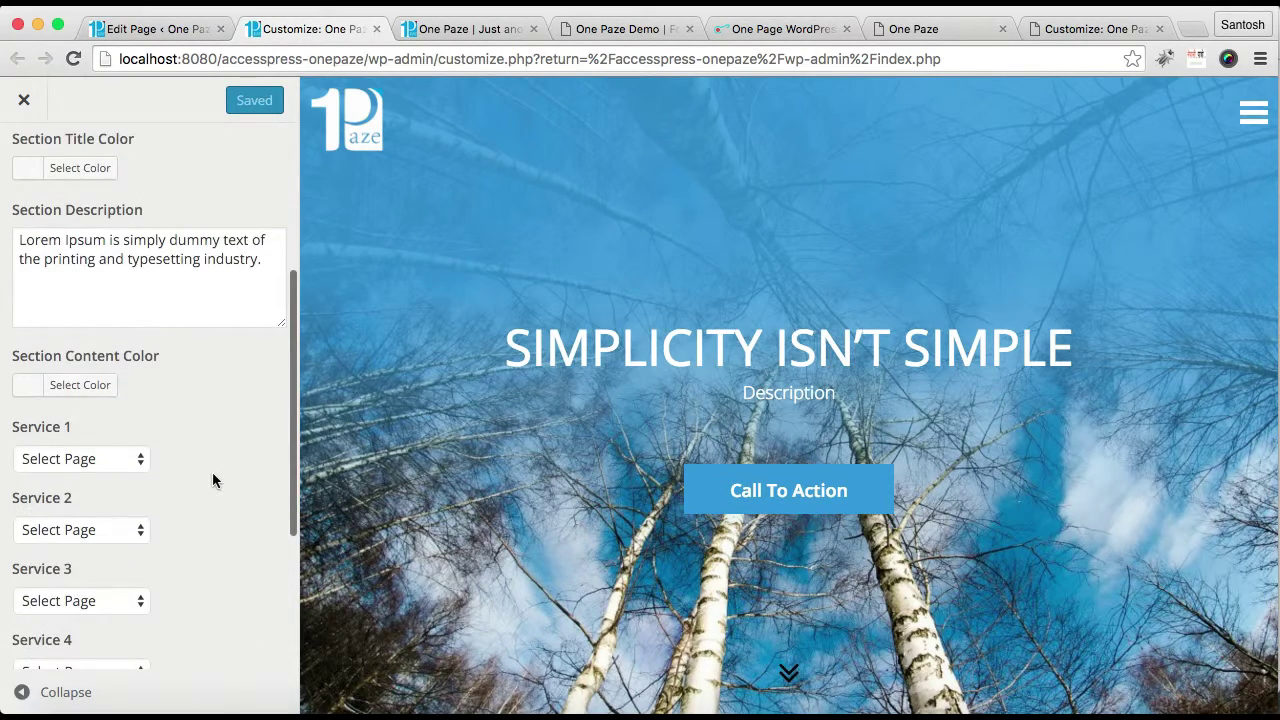
scroll(212, 480, down, 3)
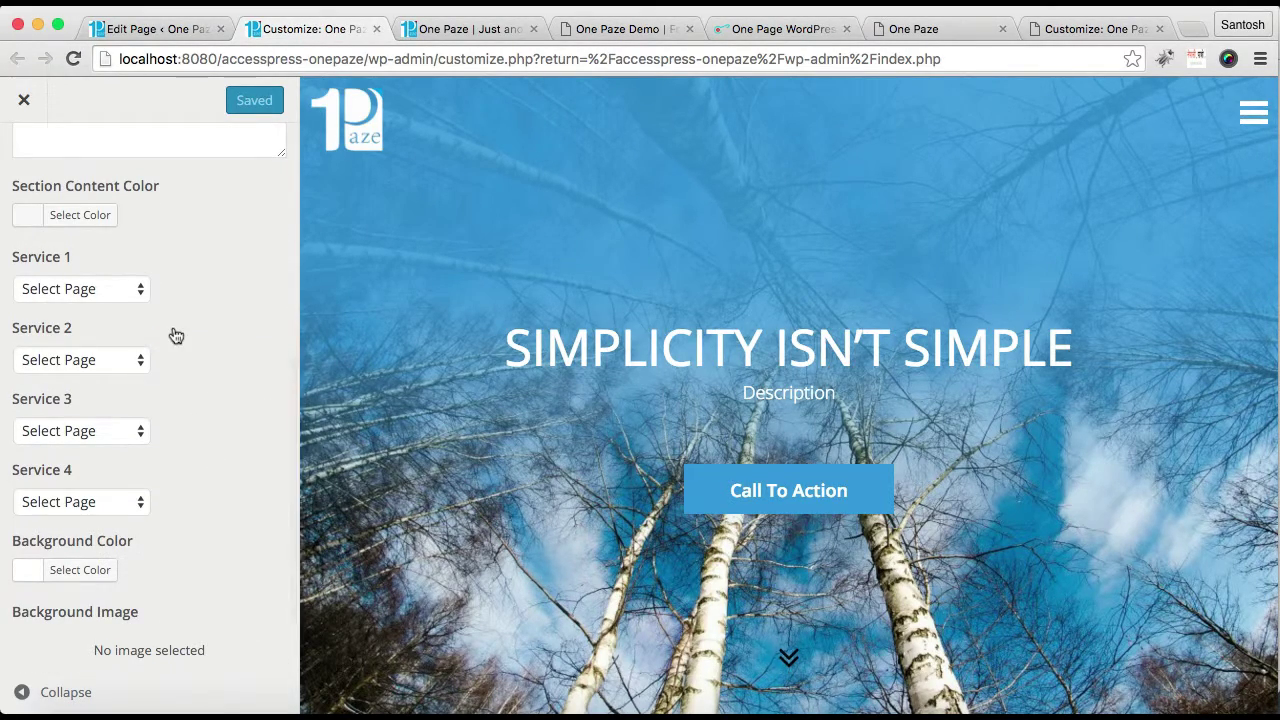
click(134, 289)
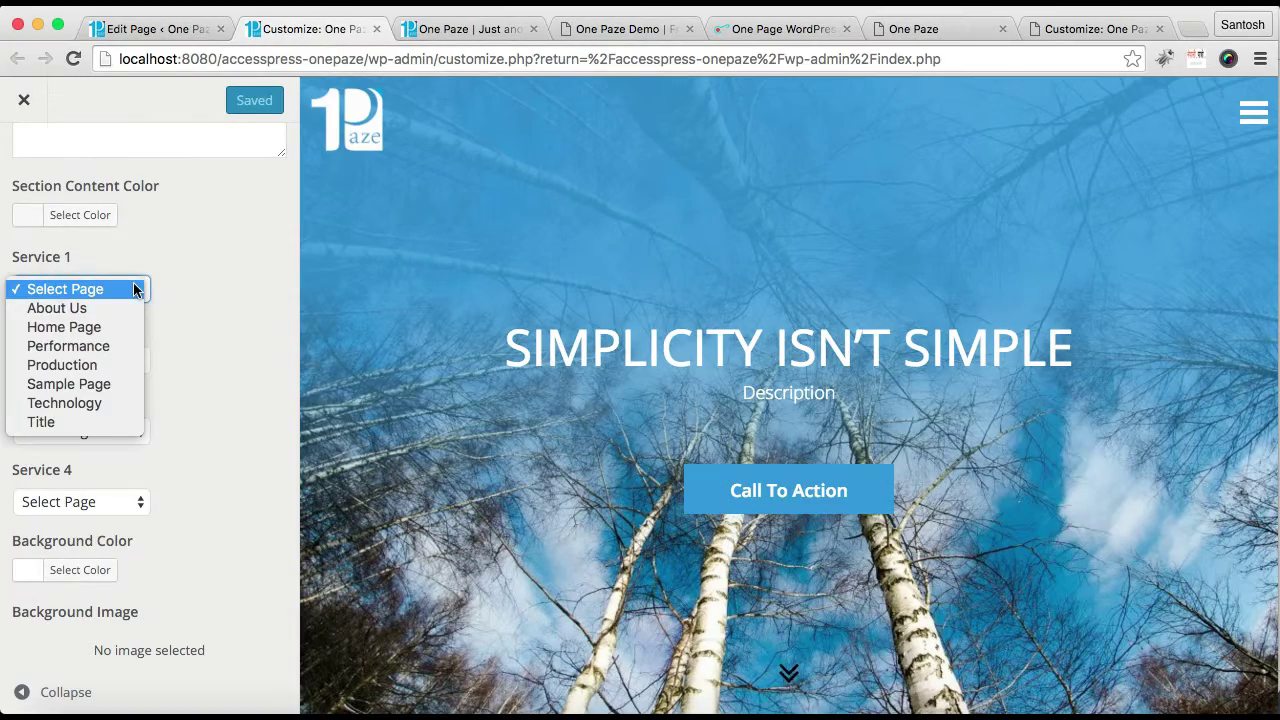
click(97, 424)
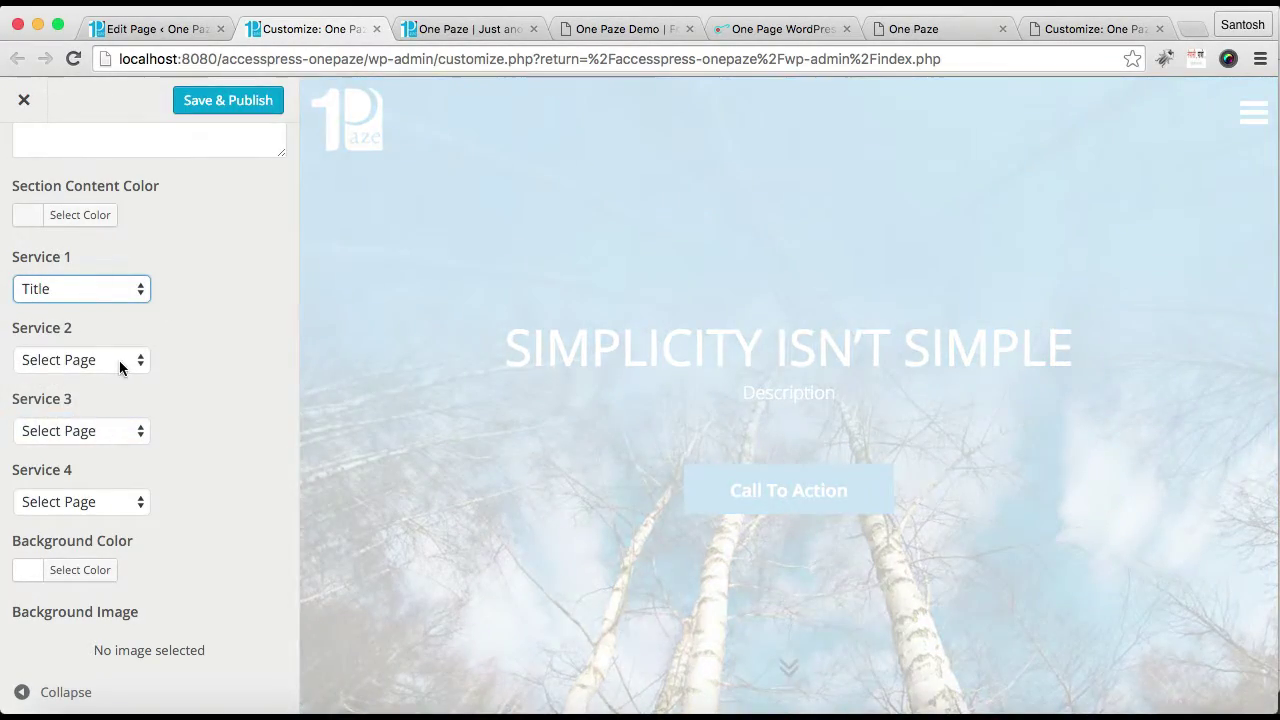
click(120, 361)
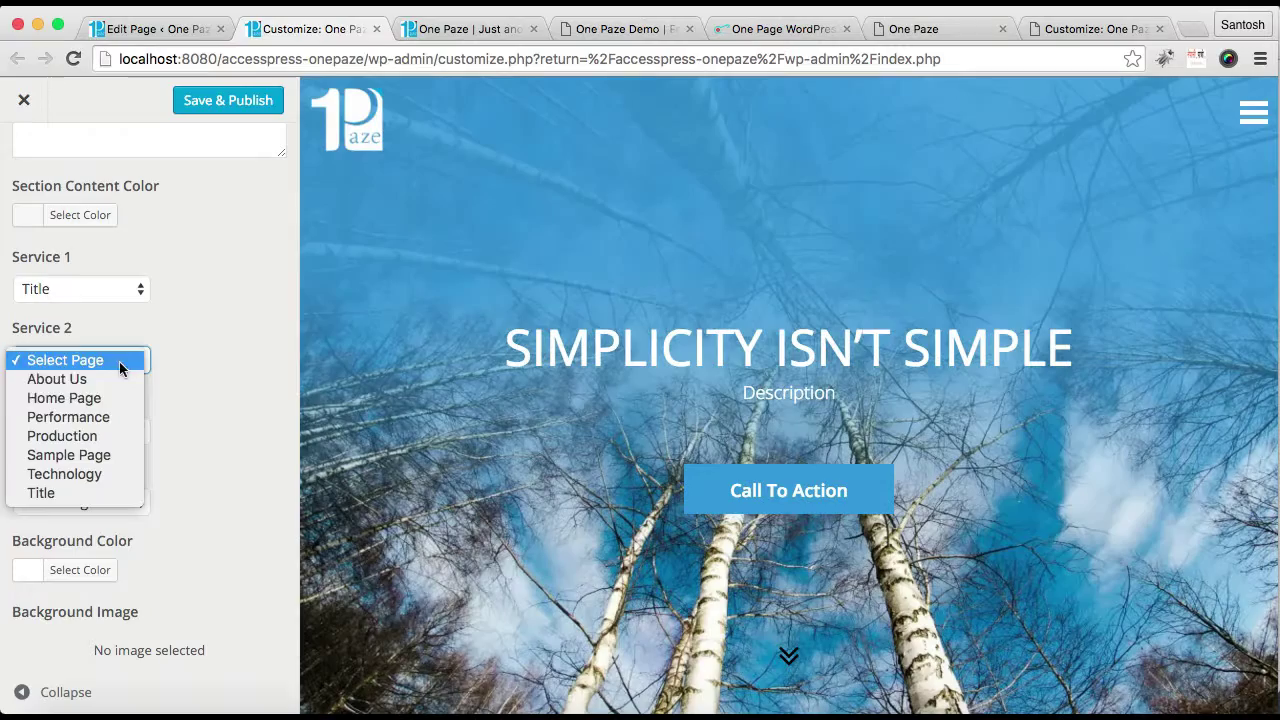
click(108, 416)
Step: Assign the Production page to Service 3 and the Technology page to Service 4, and save and publish the changes
click(125, 438)
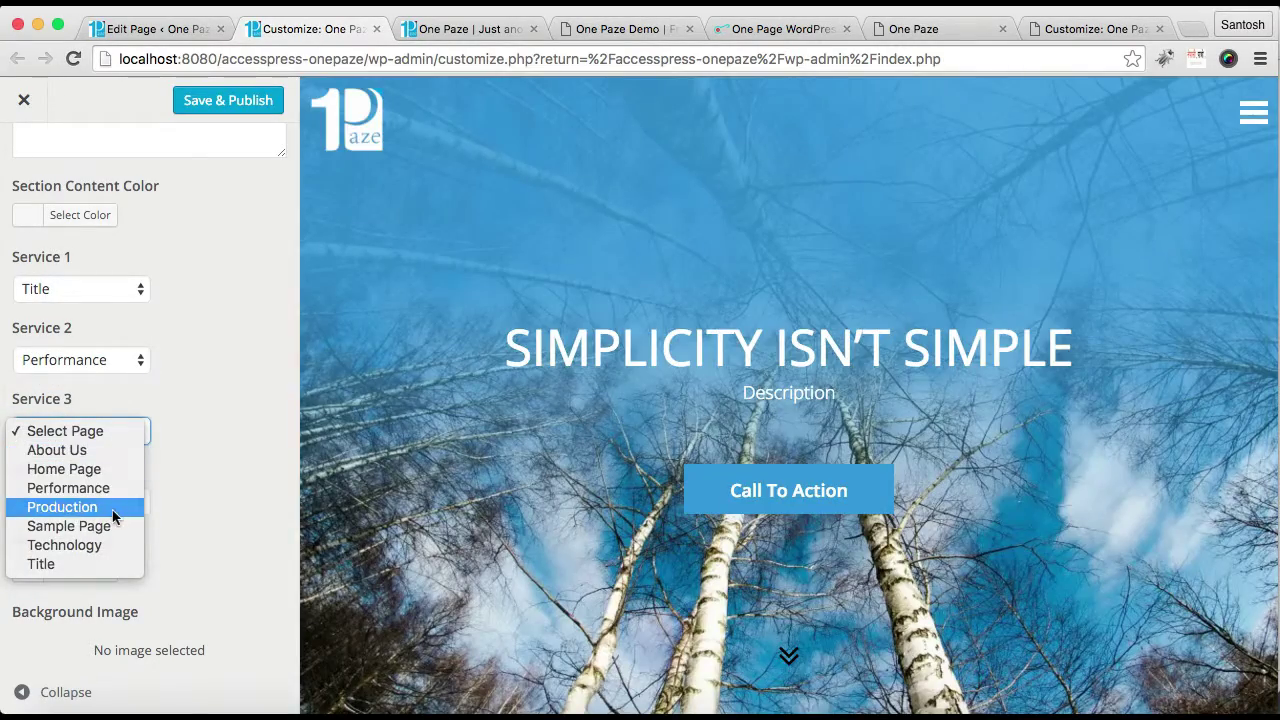
click(113, 515)
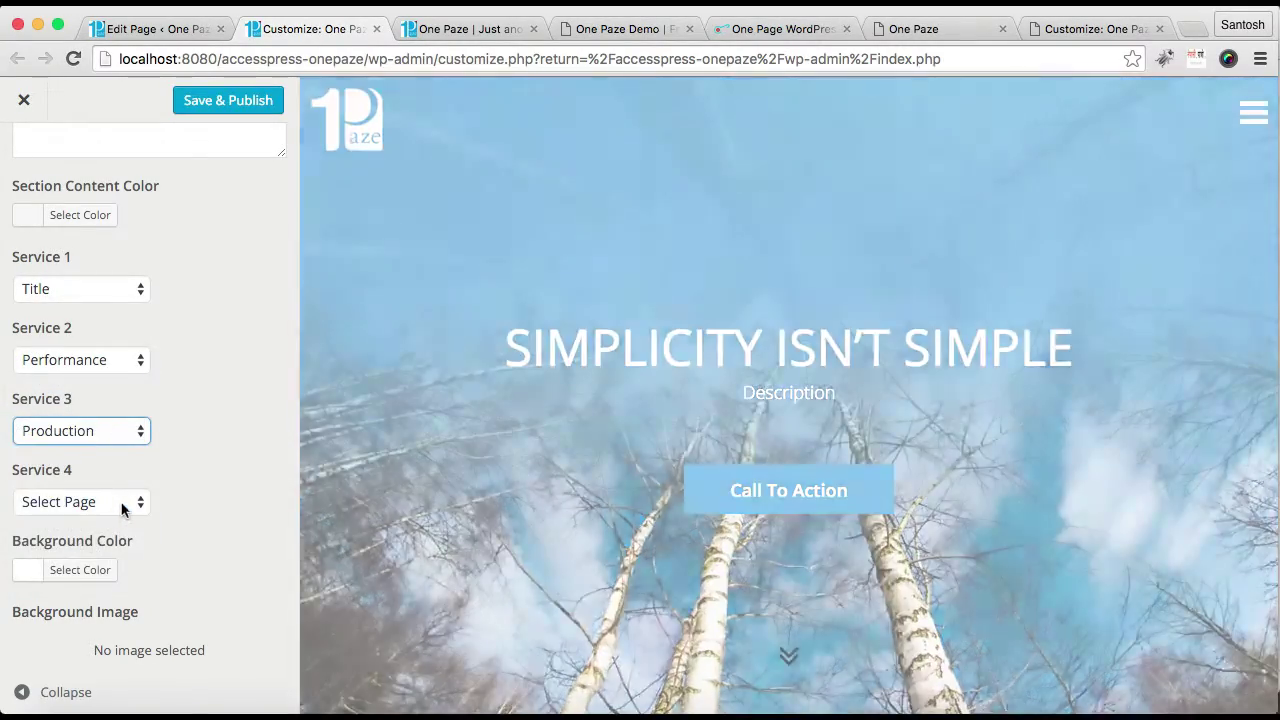
click(128, 502)
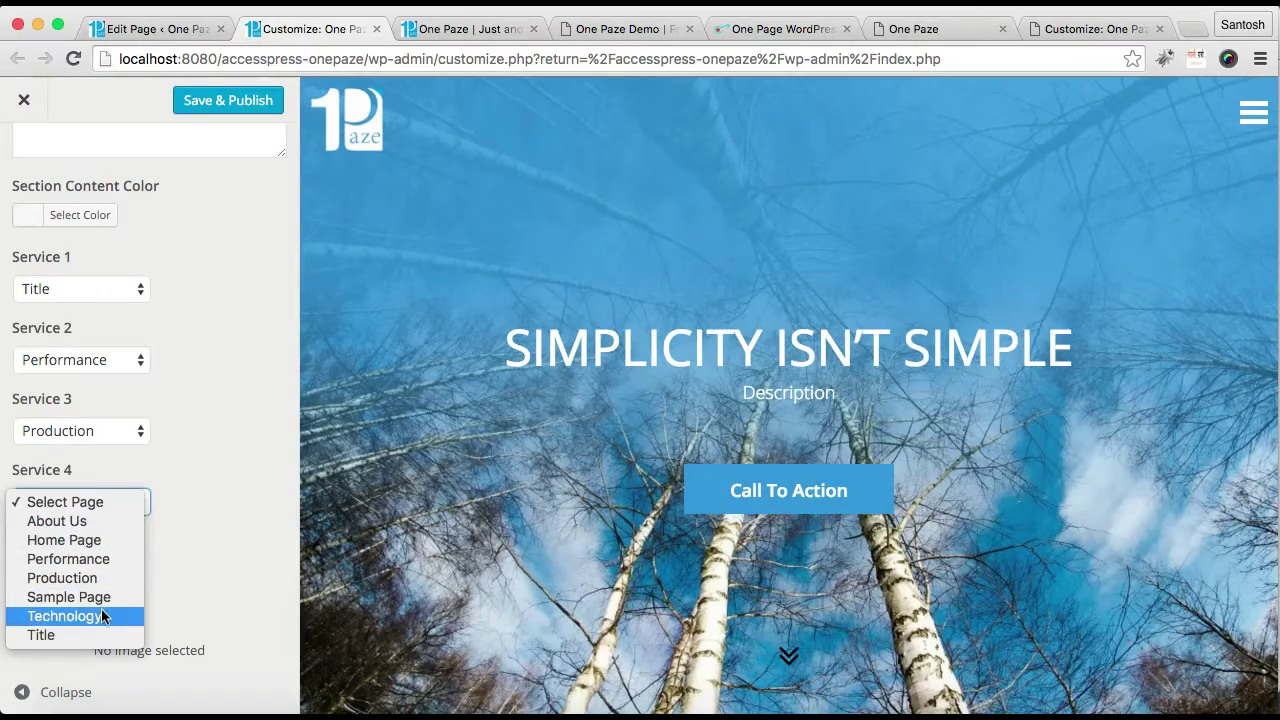
click(103, 614)
scroll(182, 514, down, 2)
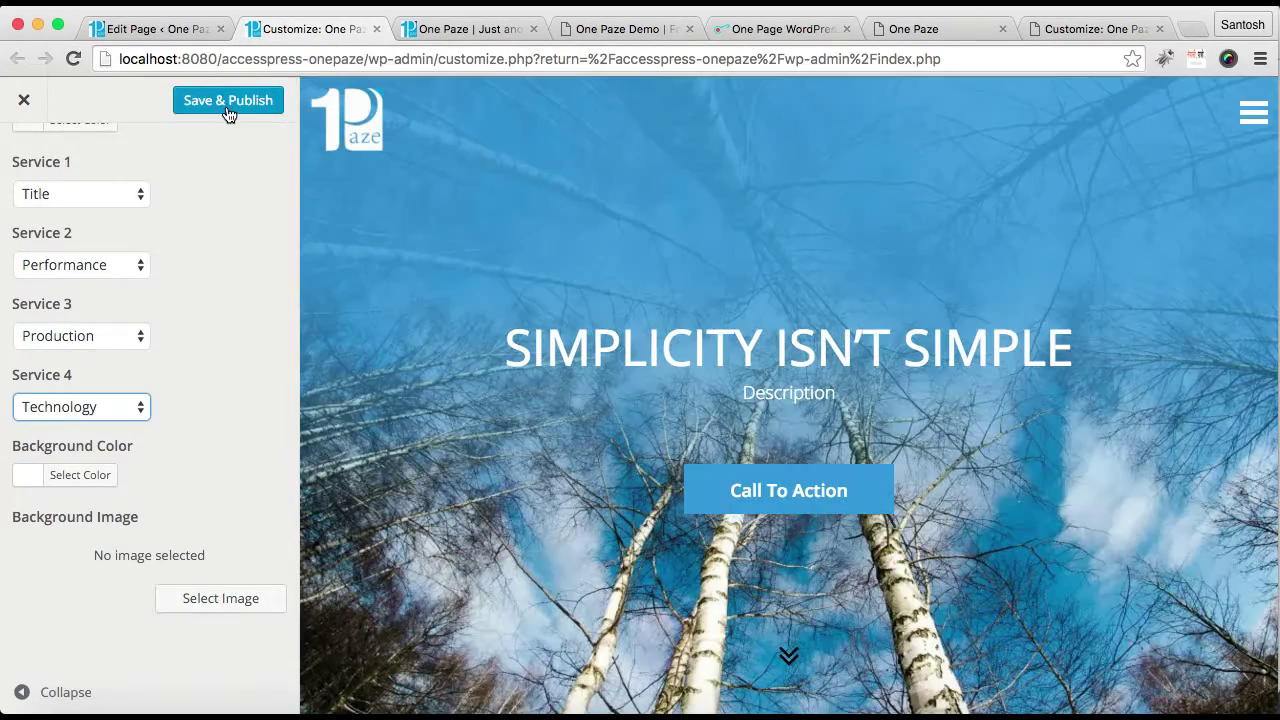
click(226, 105)
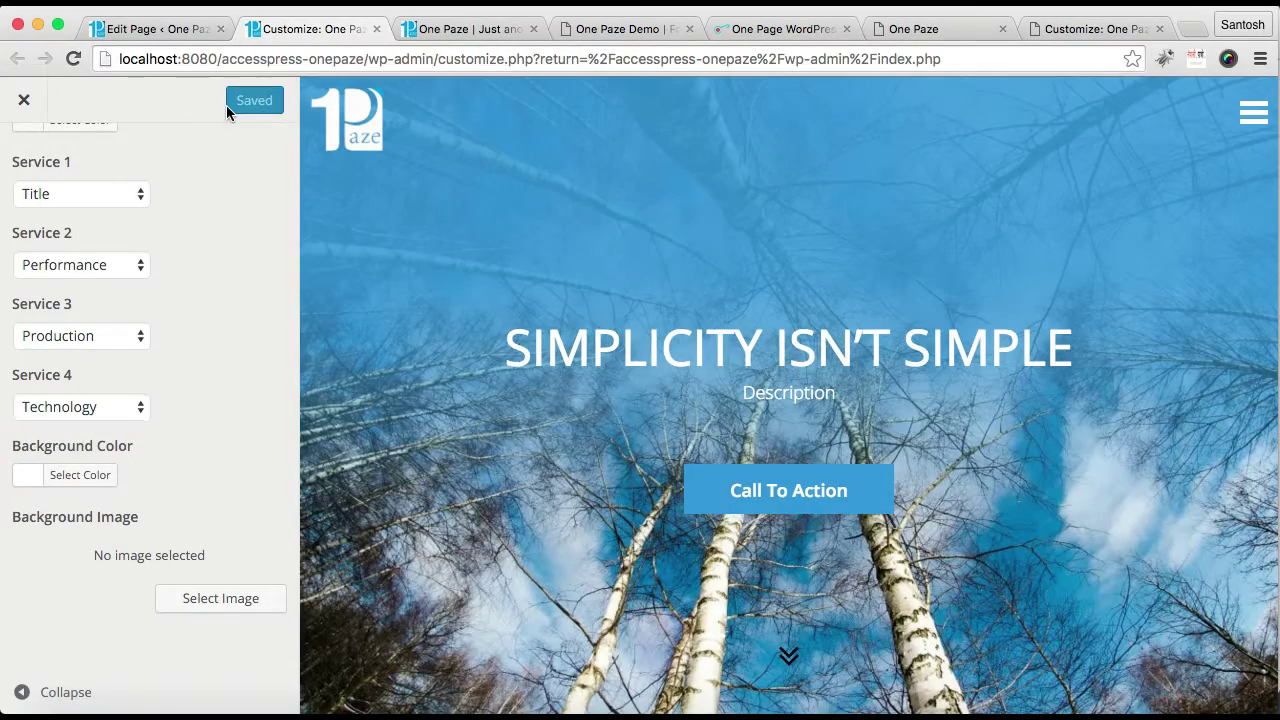
Step: Check the local home page, and choose coffee-841425_1280-1024x682.jpg as the Our Services section's background image
click(421, 30)
click(421, 59)
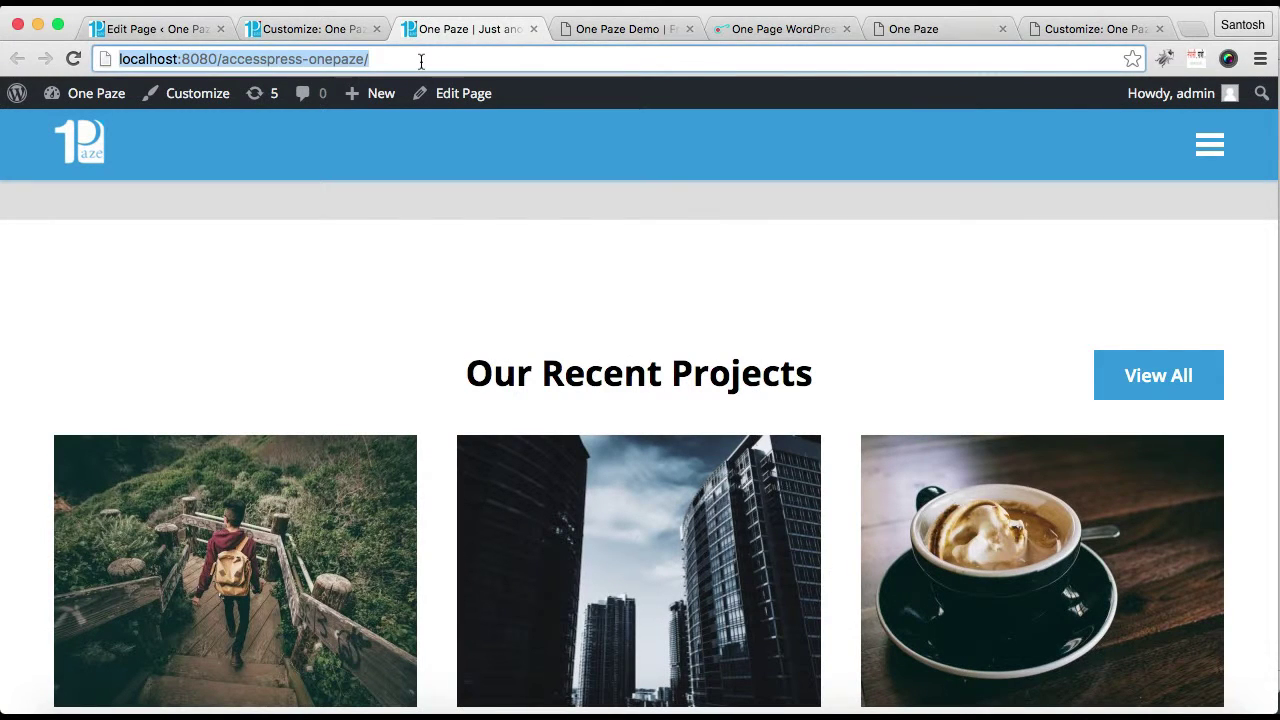
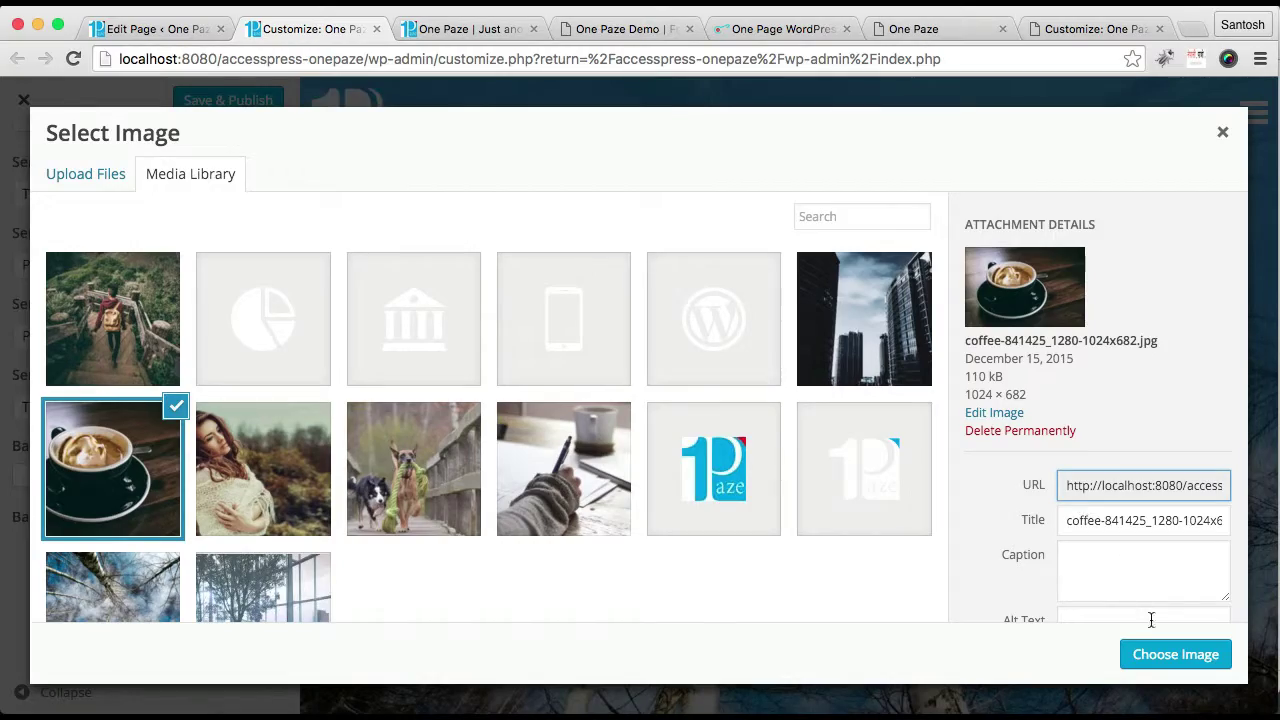
click(1163, 655)
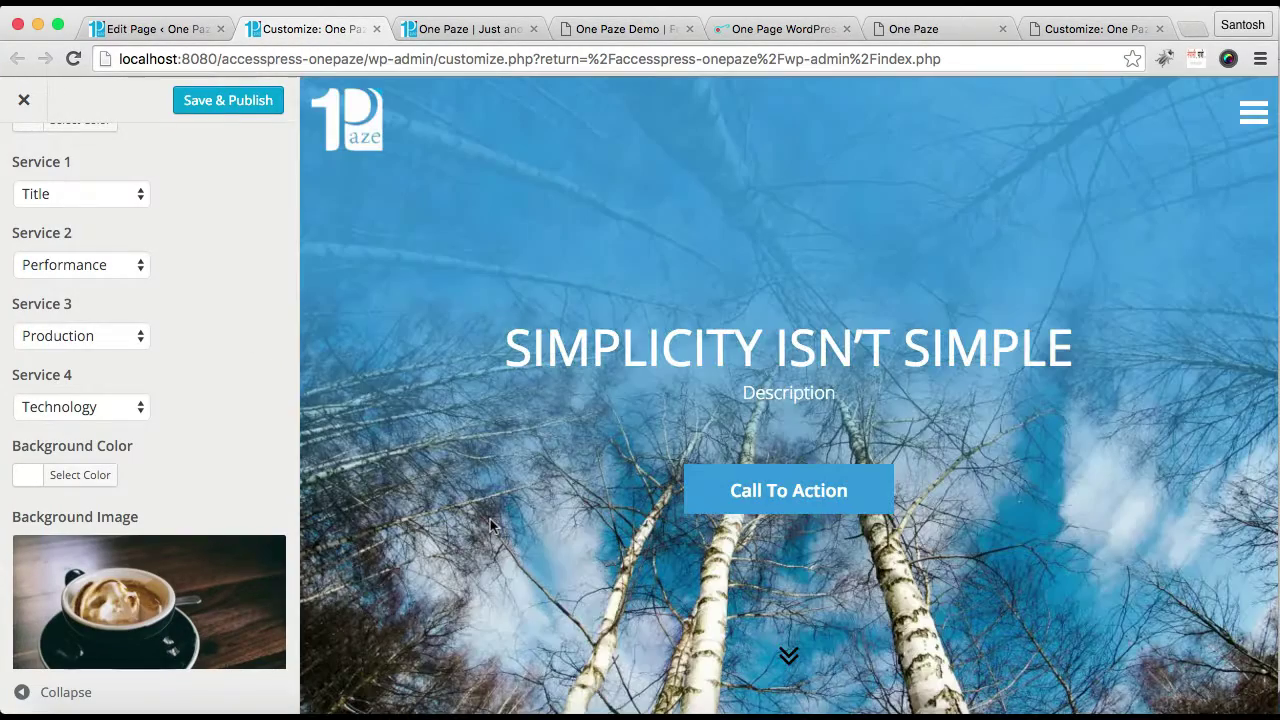
Step: Set the Our Services section's title color to black and its content color to white (#ffffff)
scroll(170, 475, up, 10)
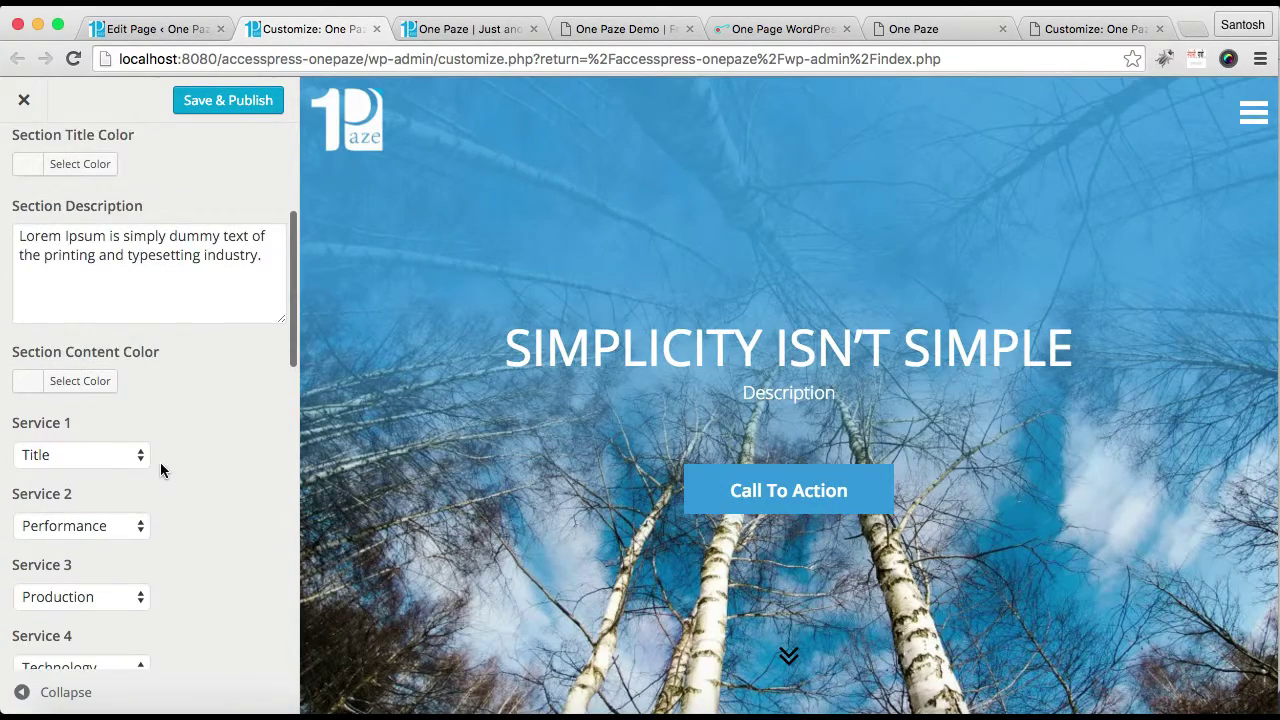
click(87, 364)
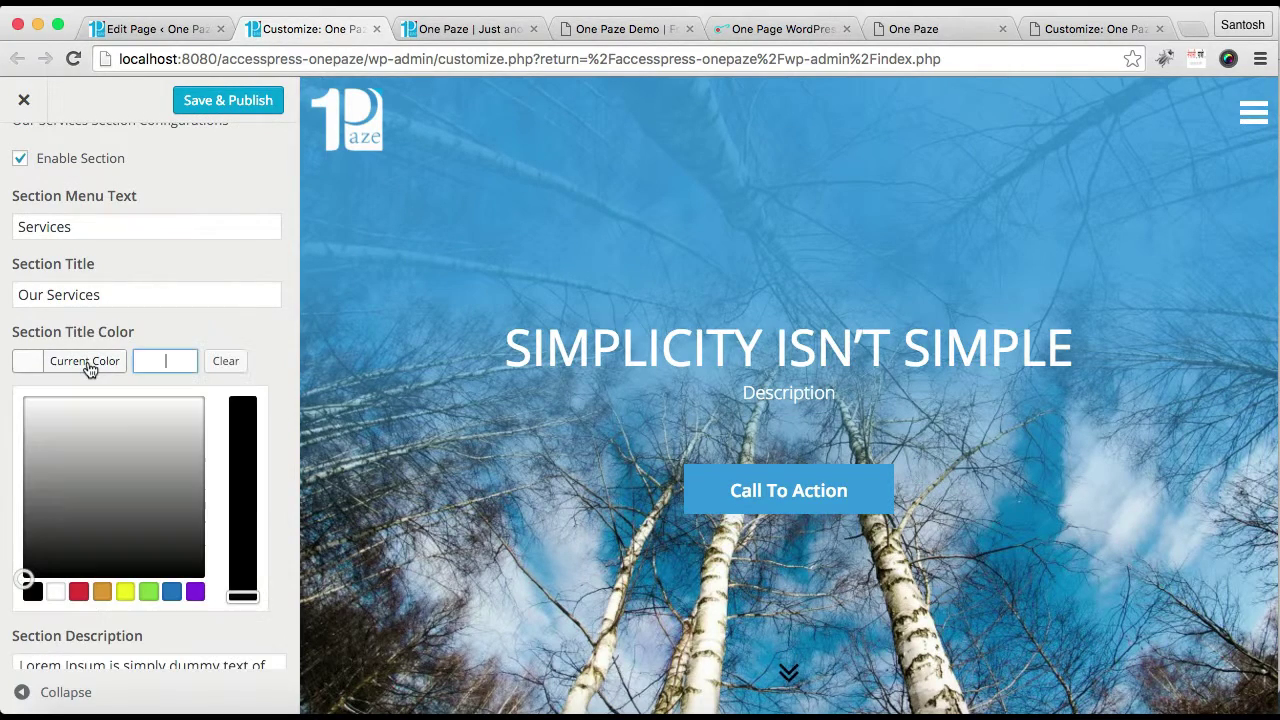
click(37, 592)
click(243, 330)
scroll(246, 331, down, 5)
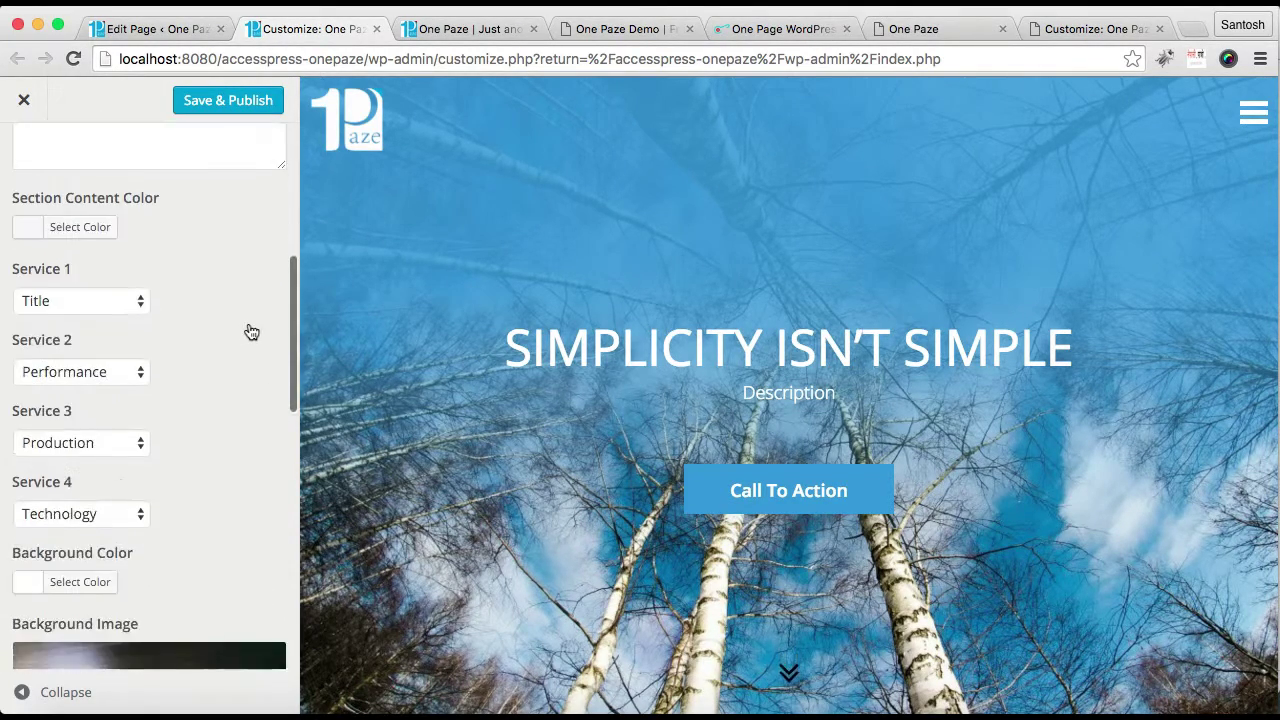
click(100, 230)
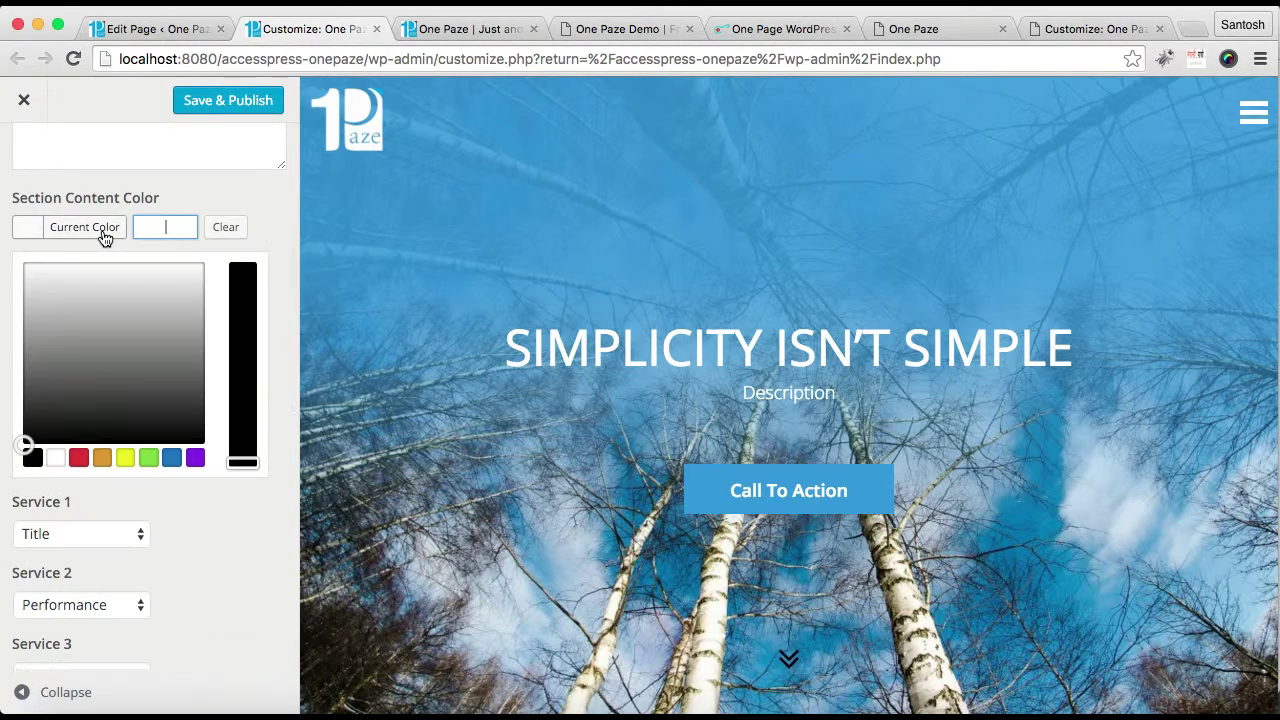
click(56, 457)
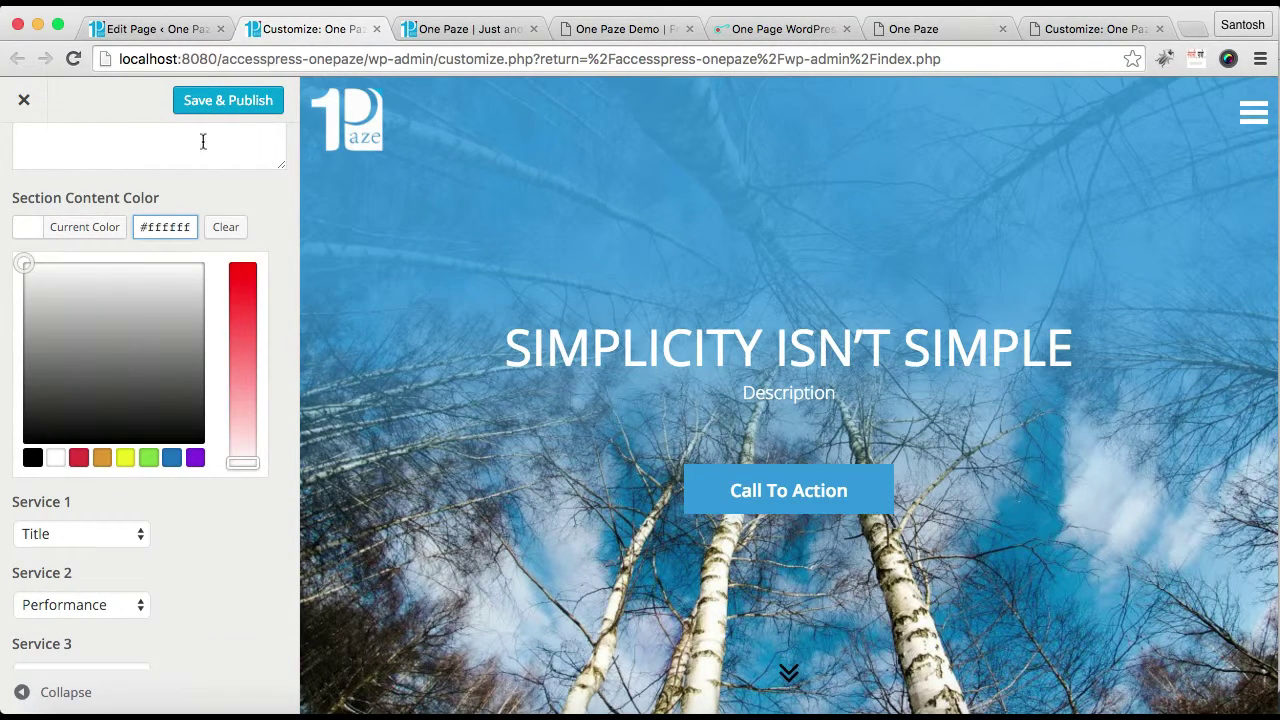
click(220, 207)
Step: Set the Our Services background image's position to Center and its size to Cover
scroll(163, 447, down, 5)
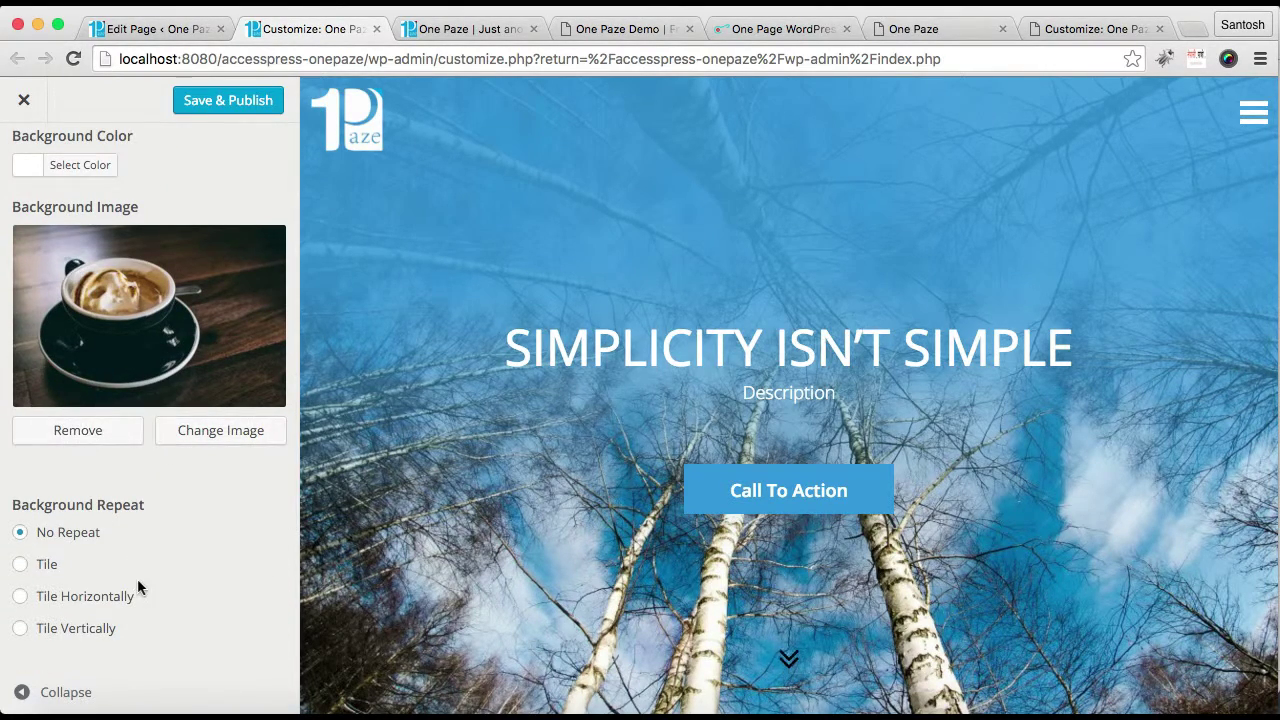
scroll(137, 578, down, 5)
scroll(138, 580, down, 3)
scroll(138, 580, up, 6)
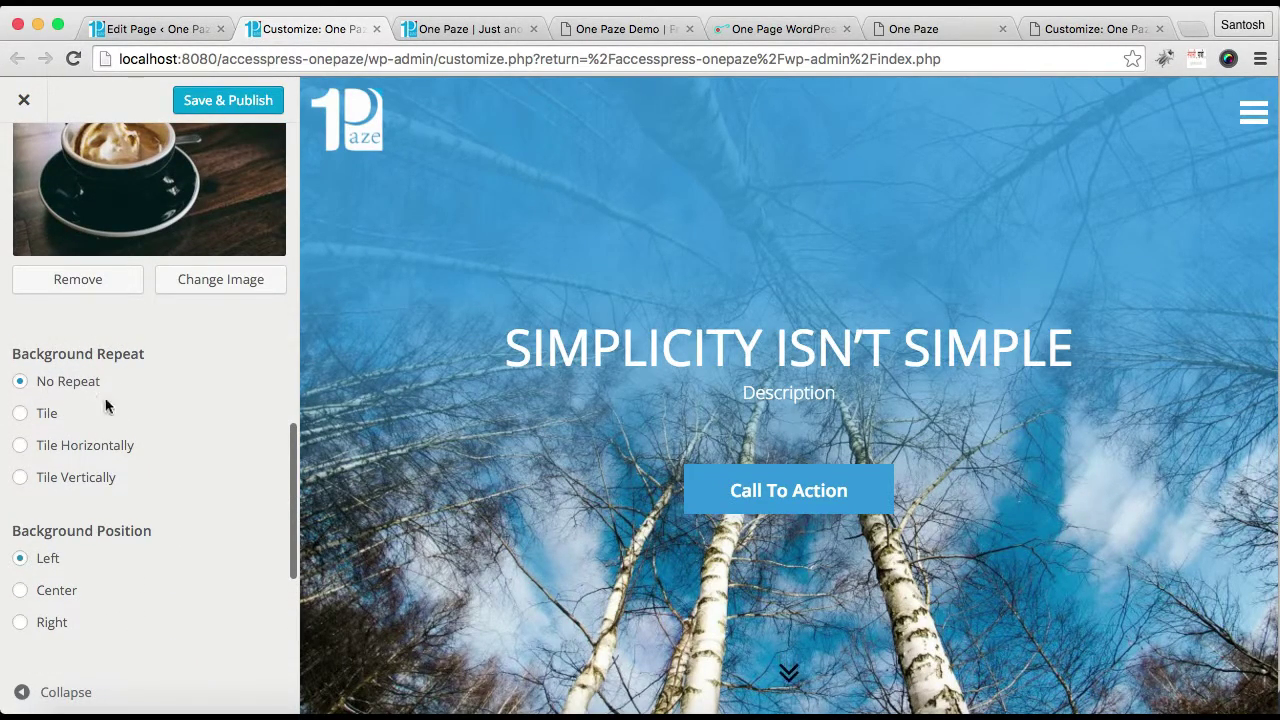
scroll(145, 474, down, 3)
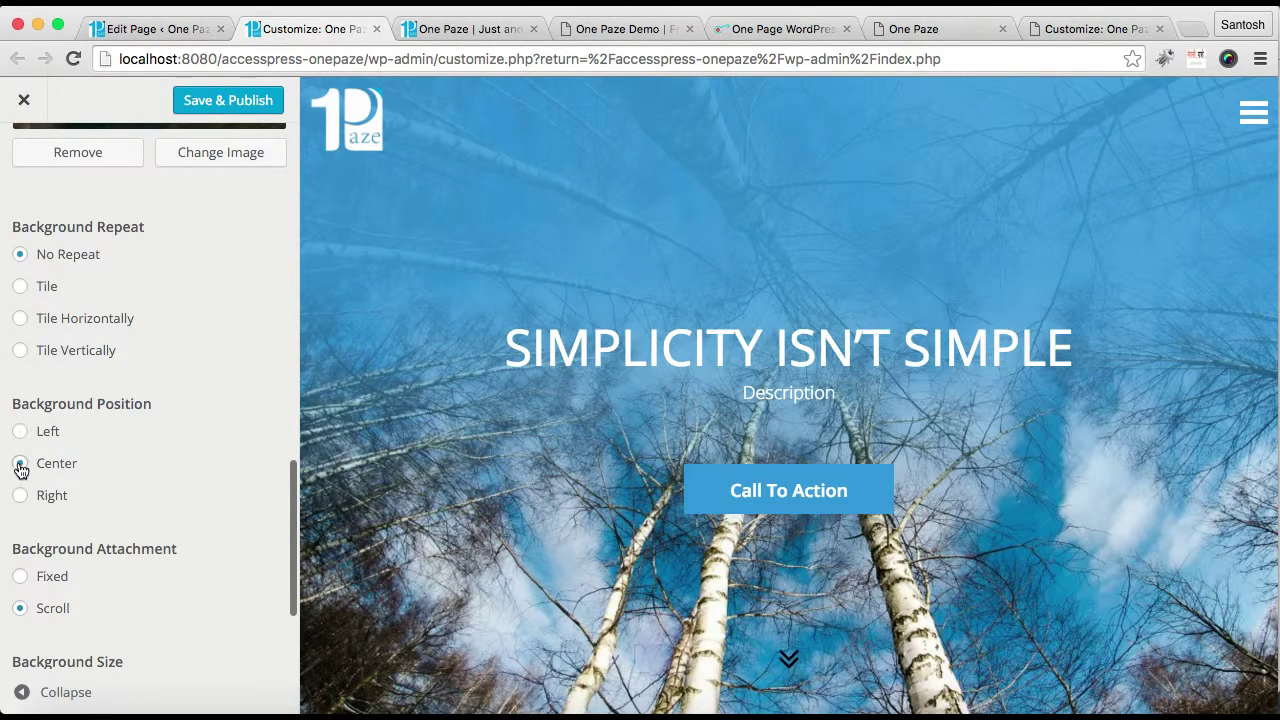
scroll(163, 482, down, 4)
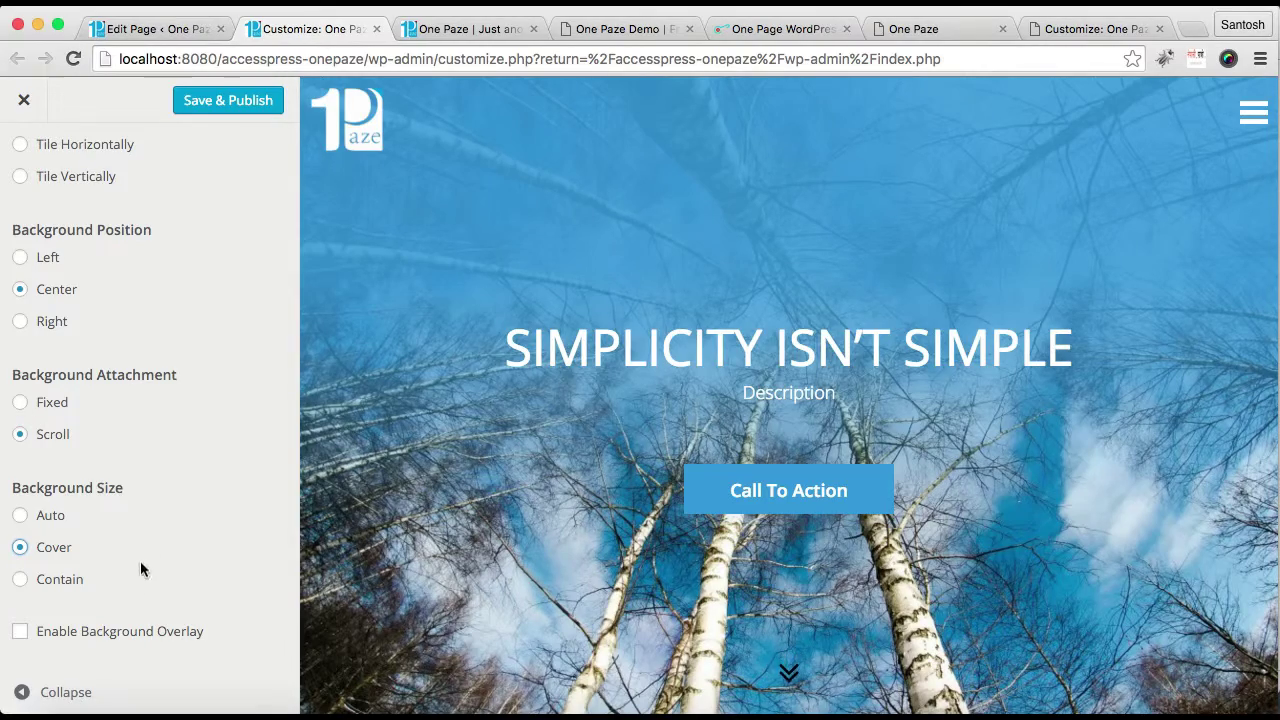
Step: Enable the background overlay for the Our Services section, and save and publish the changes
click(19, 634)
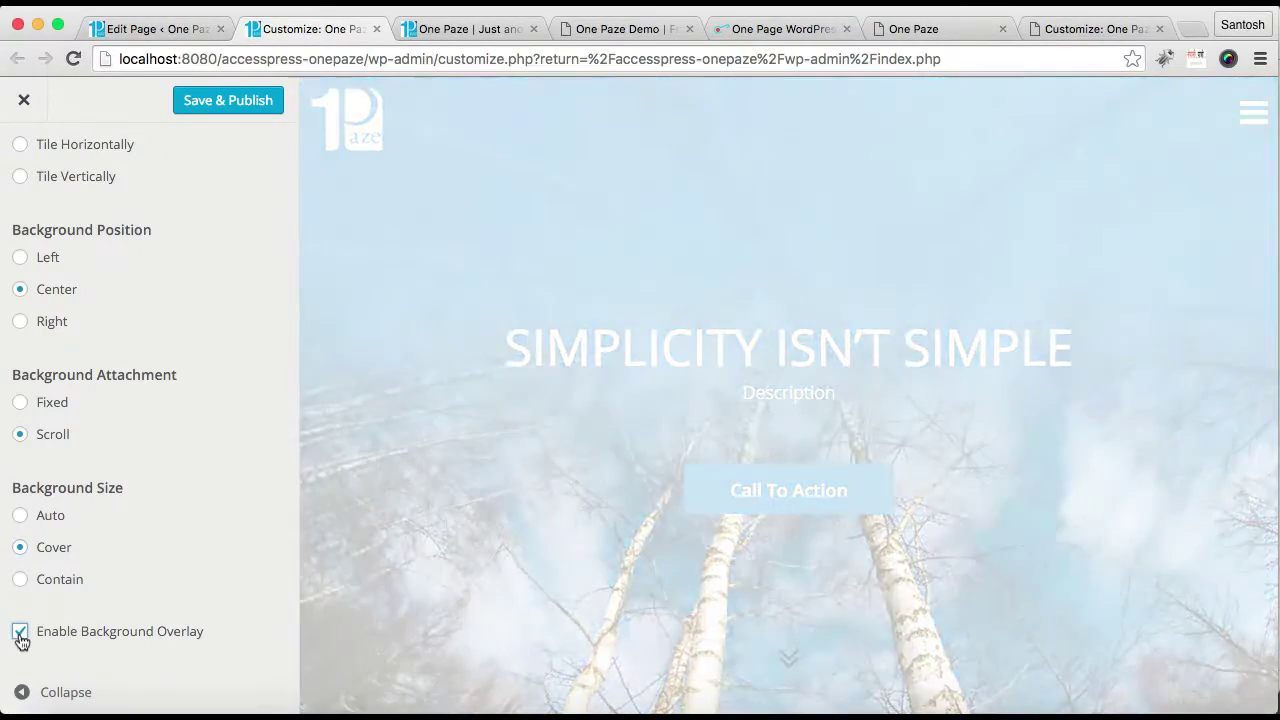
scroll(144, 535, up, 6)
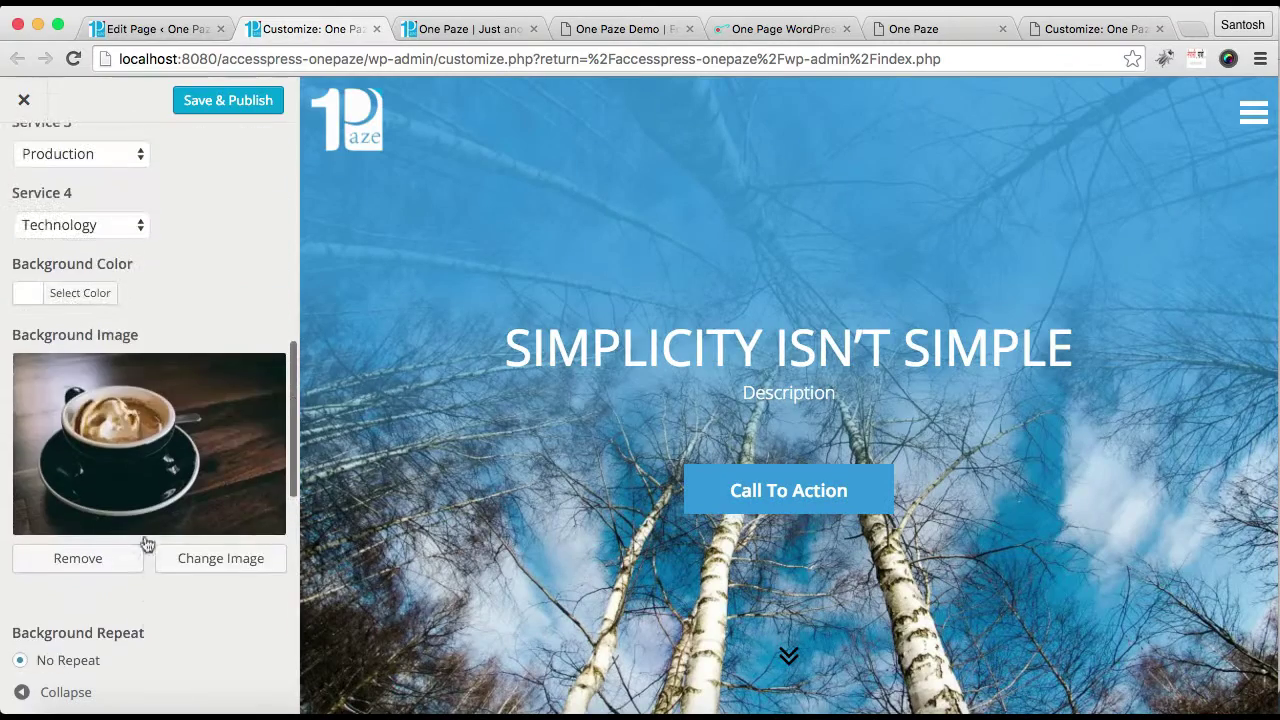
click(230, 105)
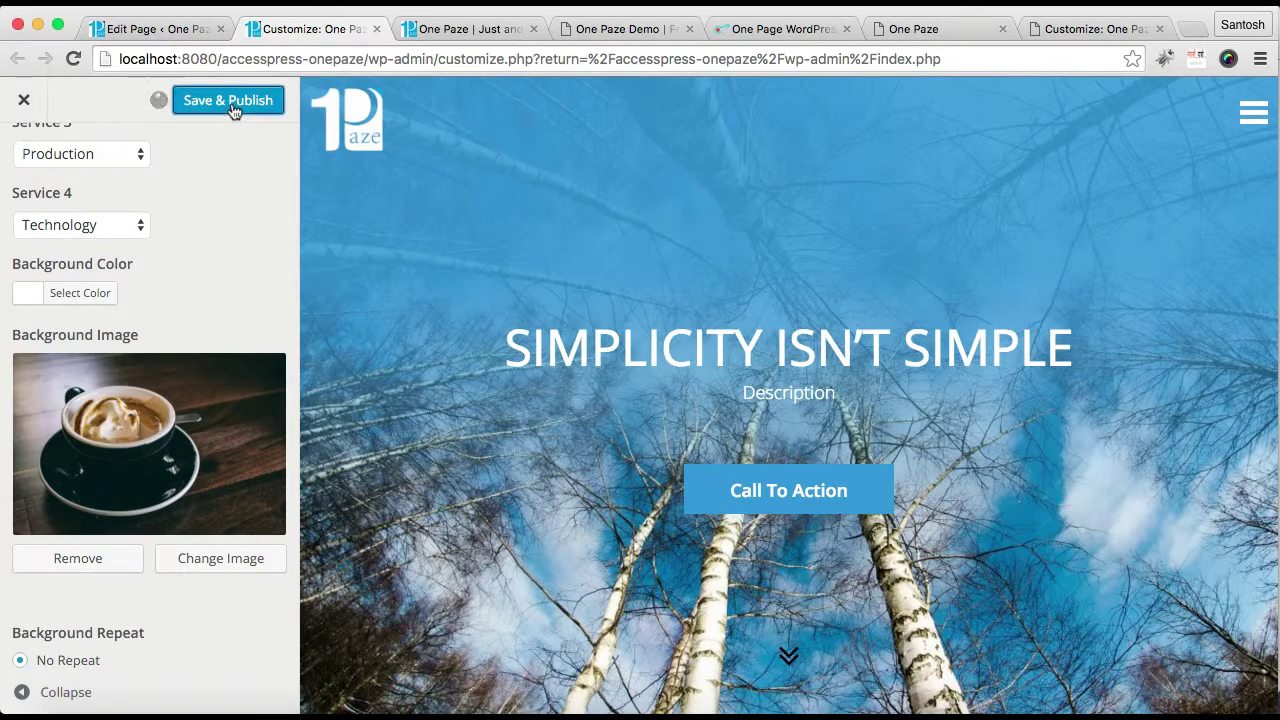
Step: Reload the local home page and review its sections from the slider down to Our Services
click(478, 29)
click(483, 58)
key(Return)
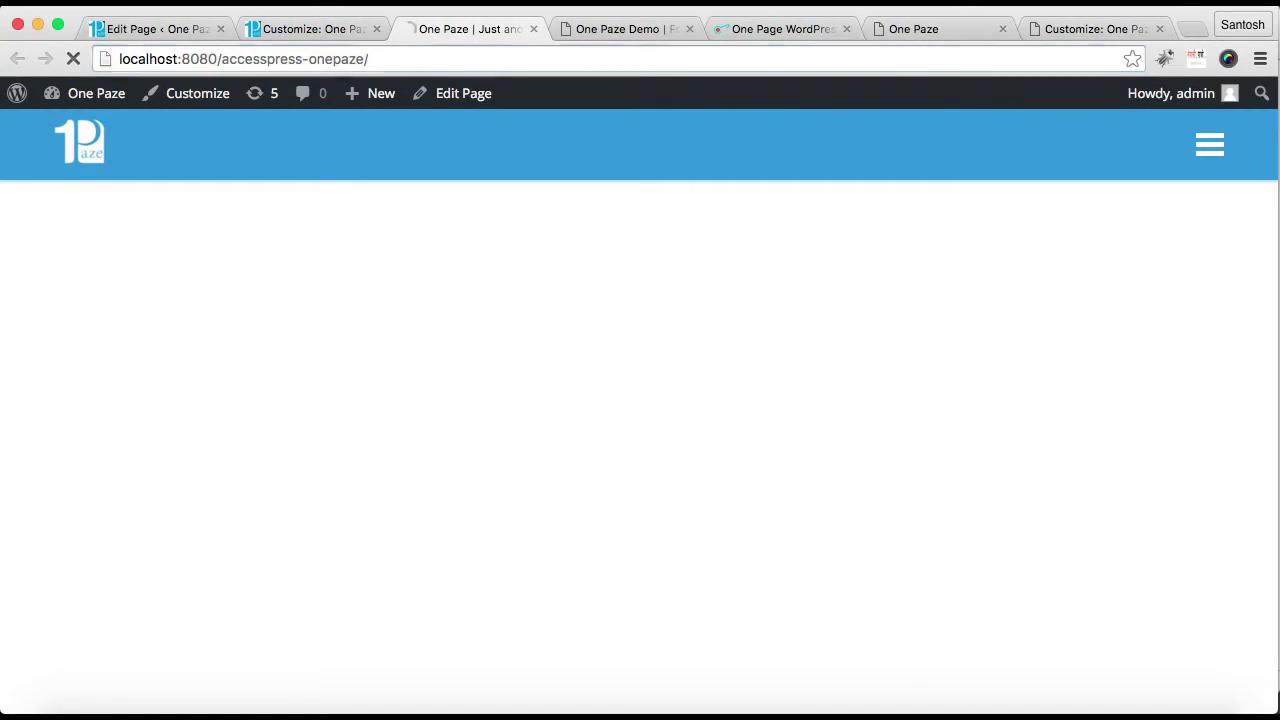
scroll(873, 651, down, 15)
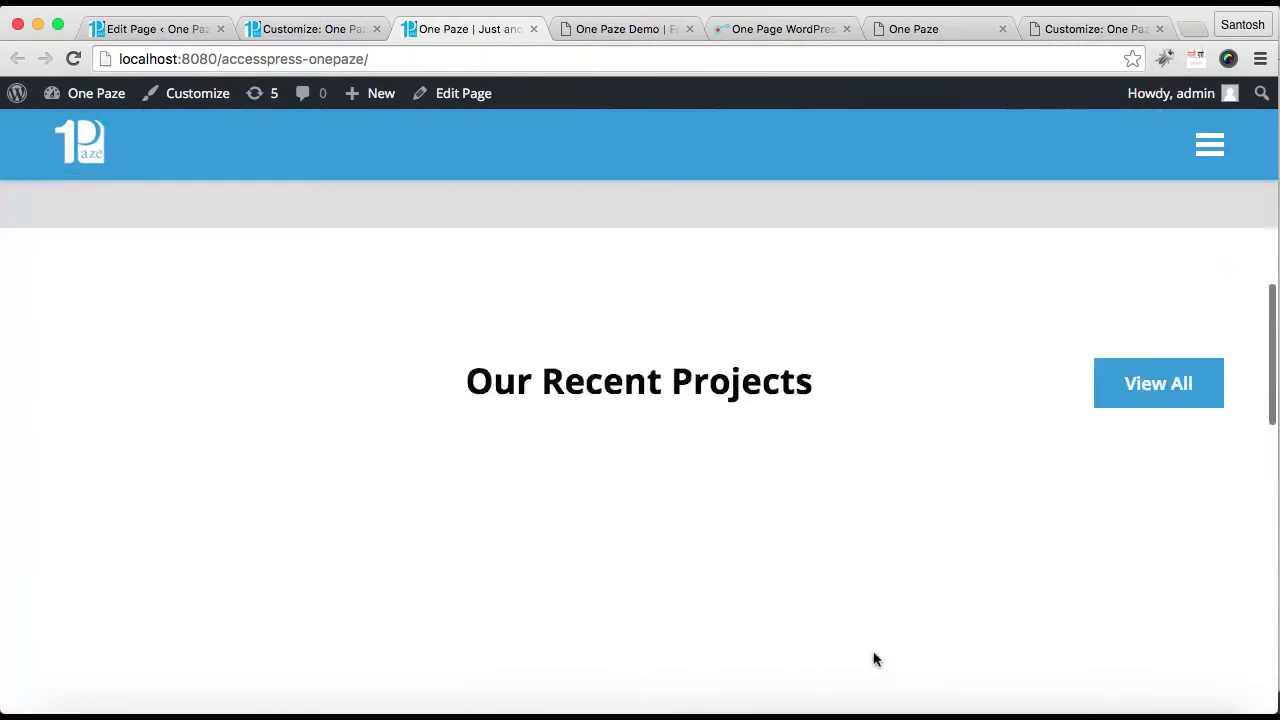
scroll(873, 651, down, 2)
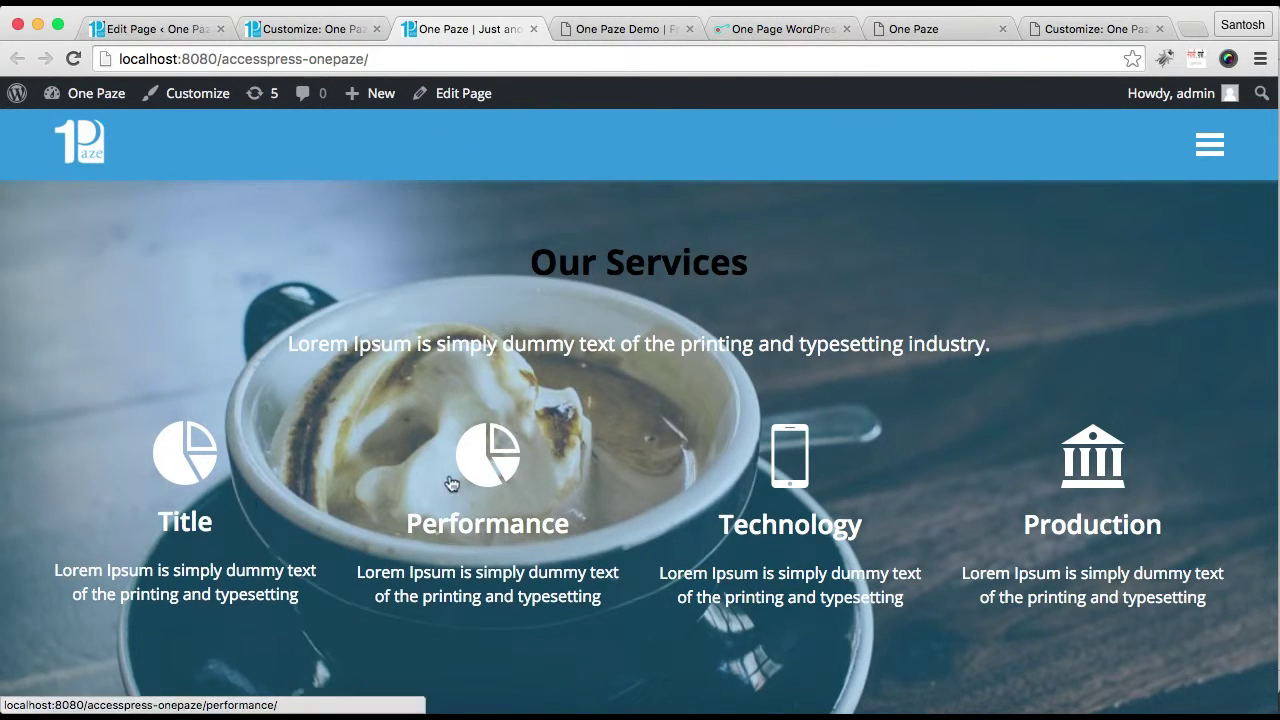
scroll(694, 423, up, 15)
scroll(694, 420, up, 5)
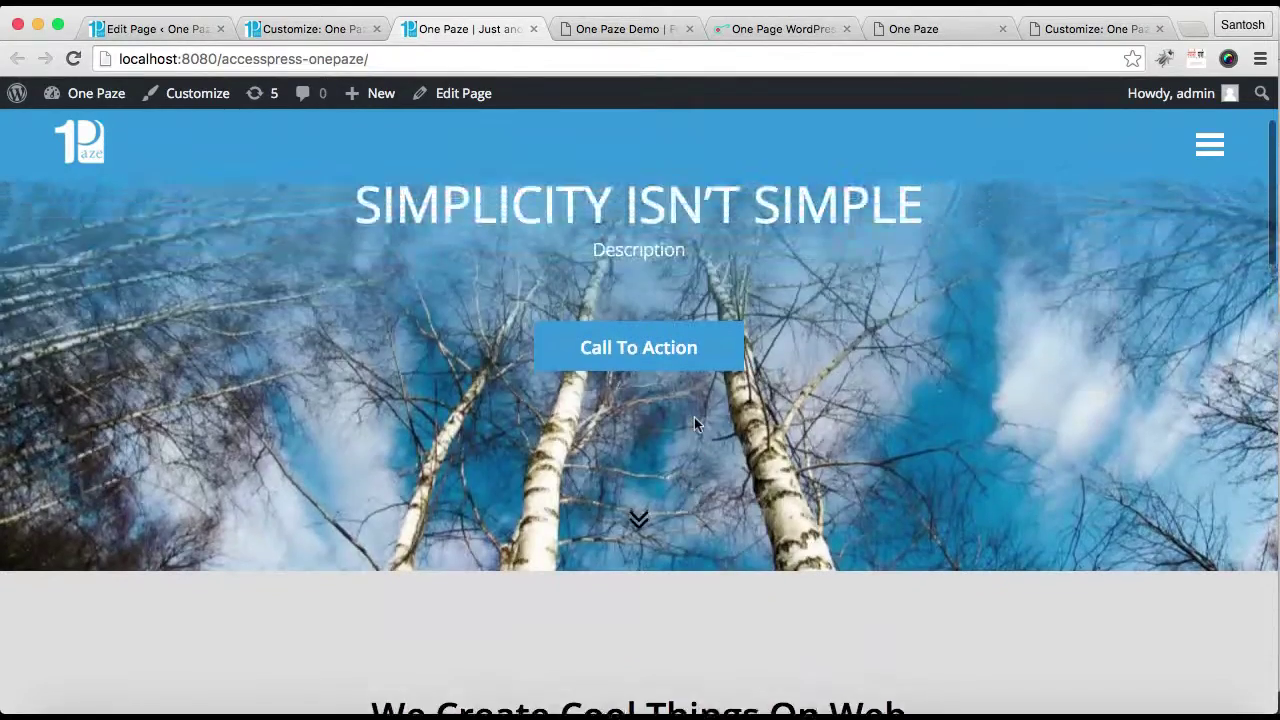
scroll(694, 420, down, 4)
scroll(543, 437, down, 5)
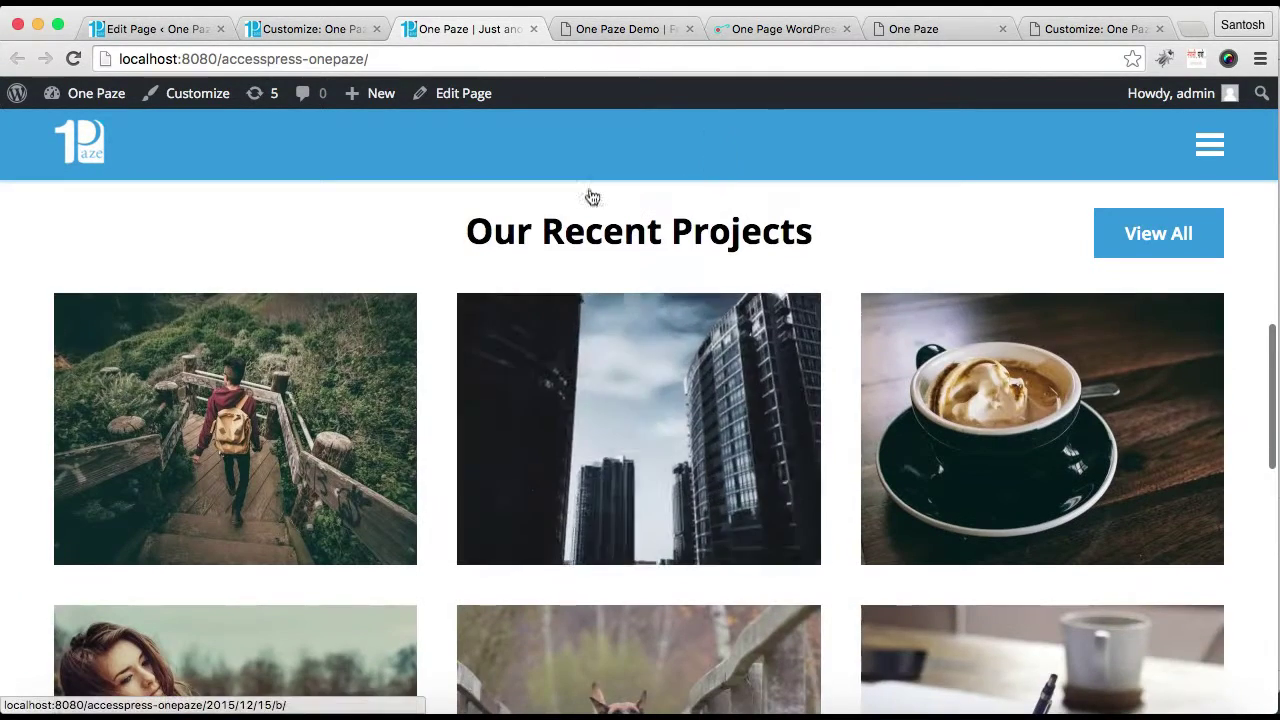
scroll(536, 515, down, 10)
scroll(536, 515, down, 1)
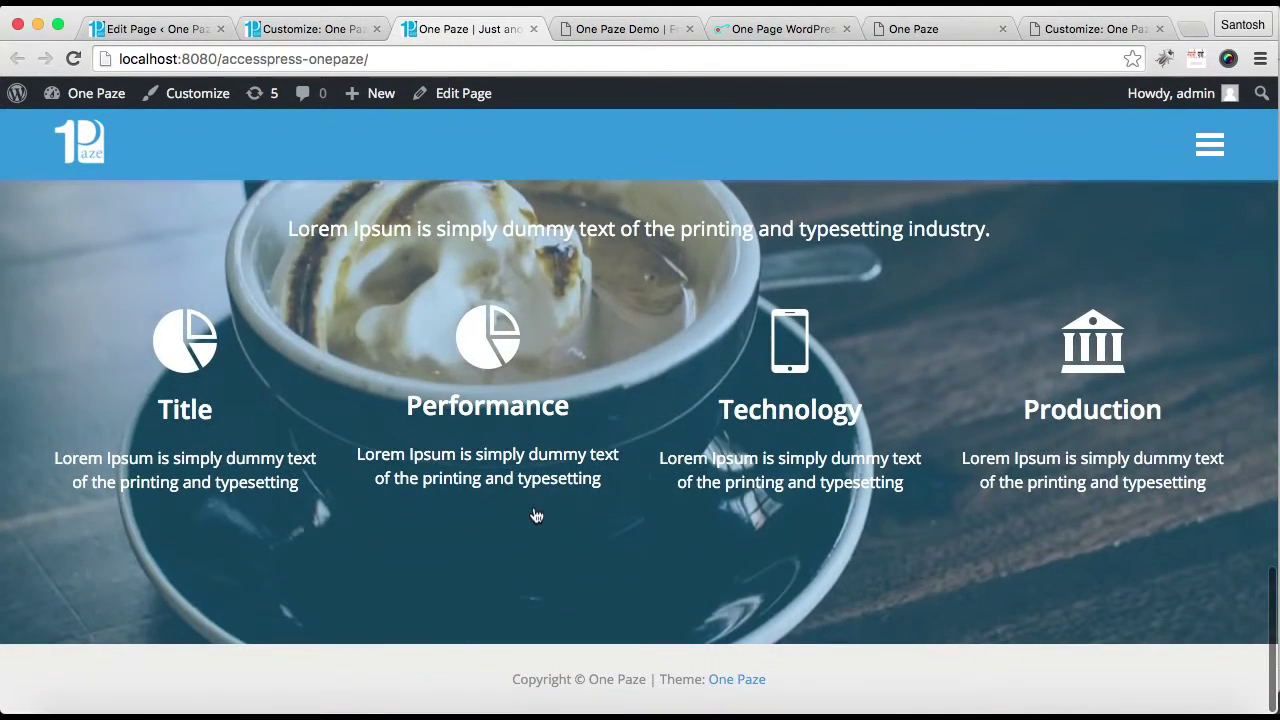
Step: Compare the local home page with the Our Services section and upper sections of the One Paze demo site
click(635, 37)
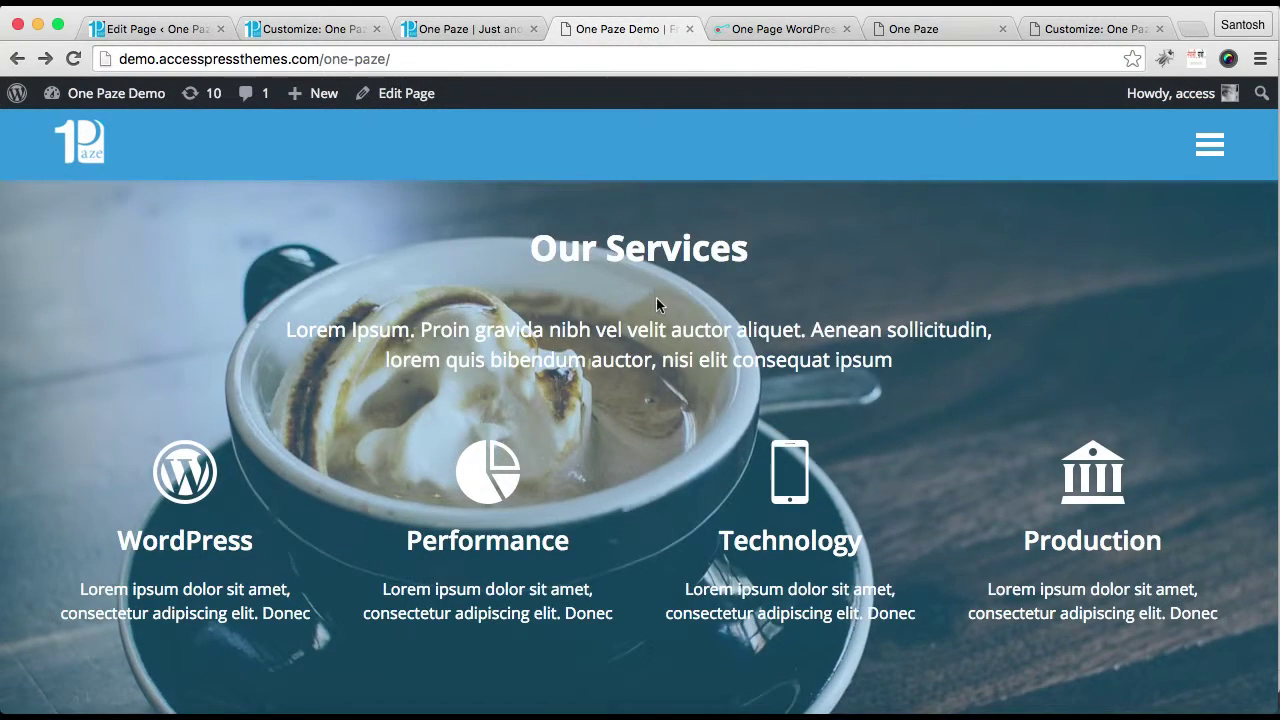
scroll(656, 297, up, 10)
scroll(656, 305, up, 5)
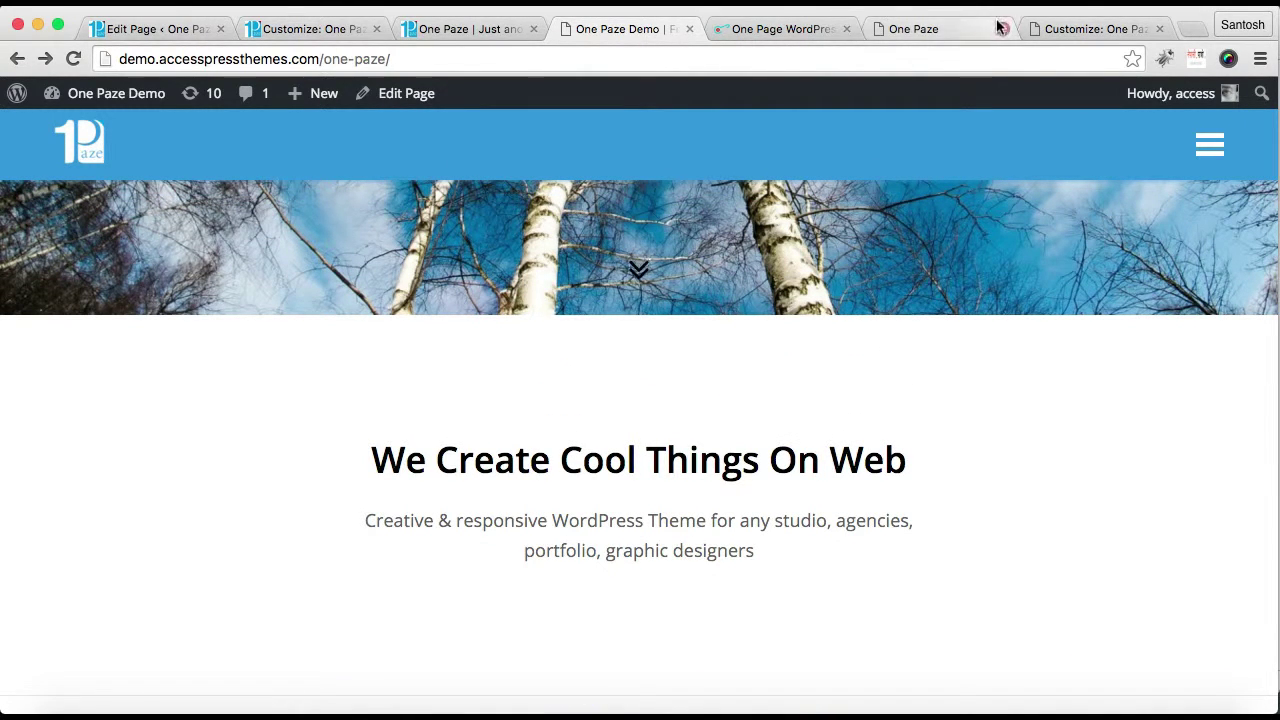
Step: Open the One Paze online documentation and look through the Configuring Home Page instructions
click(789, 32)
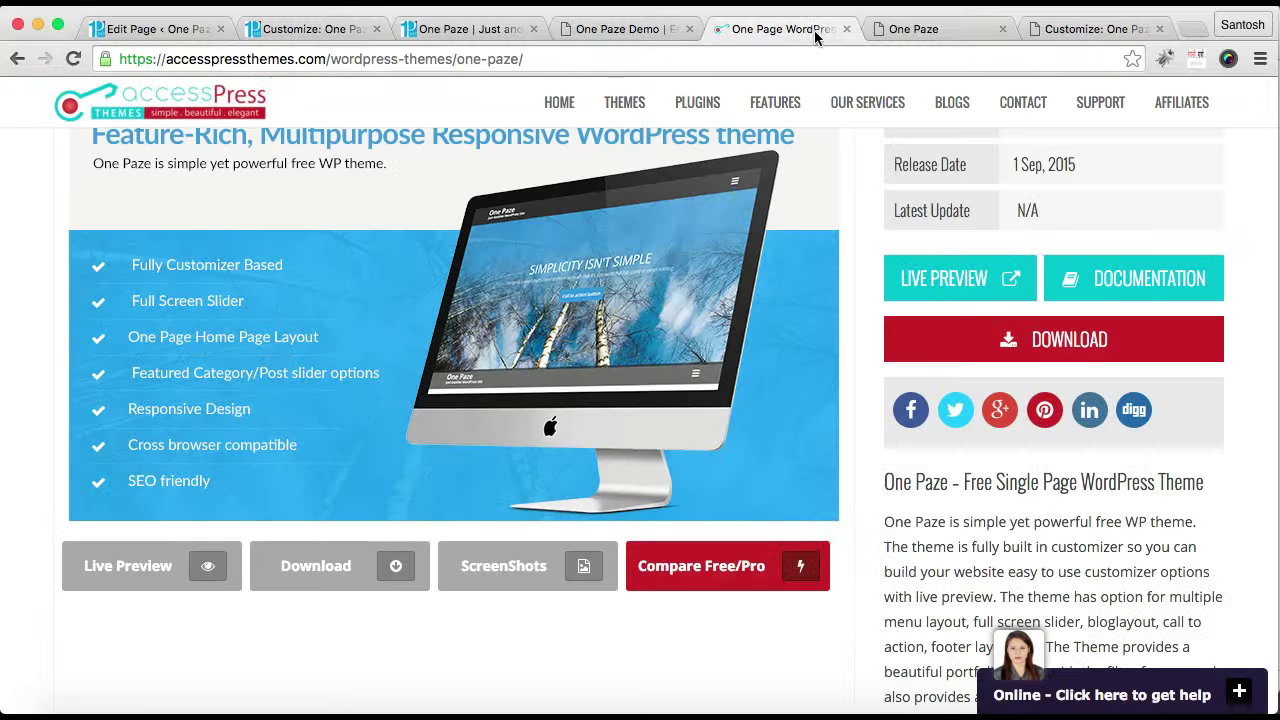
click(889, 31)
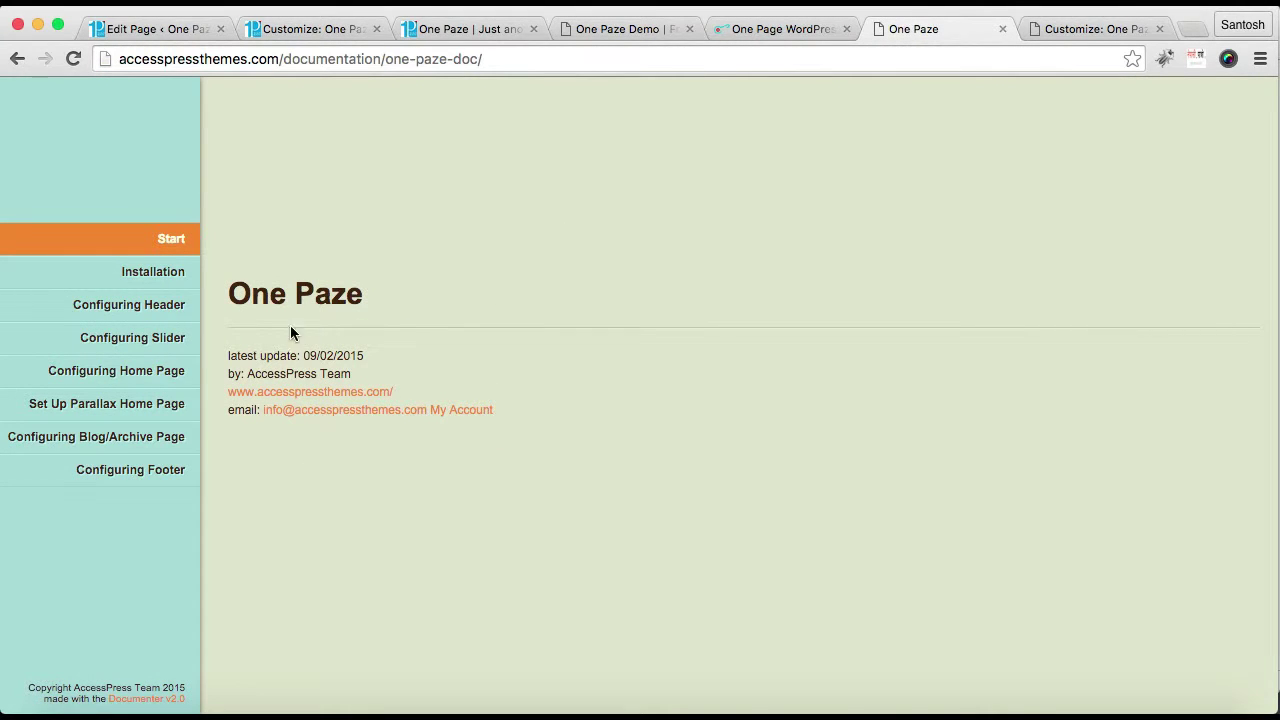
click(140, 372)
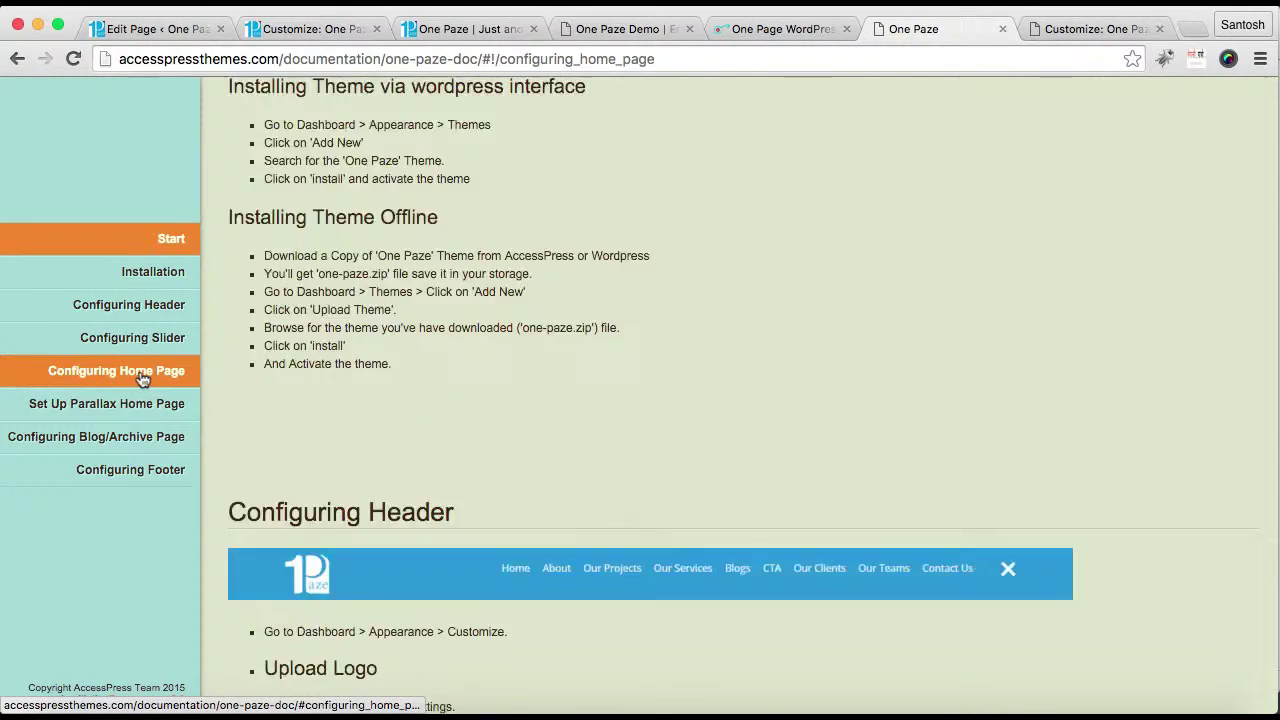
scroll(553, 412, down, 5)
scroll(553, 412, down, 10)
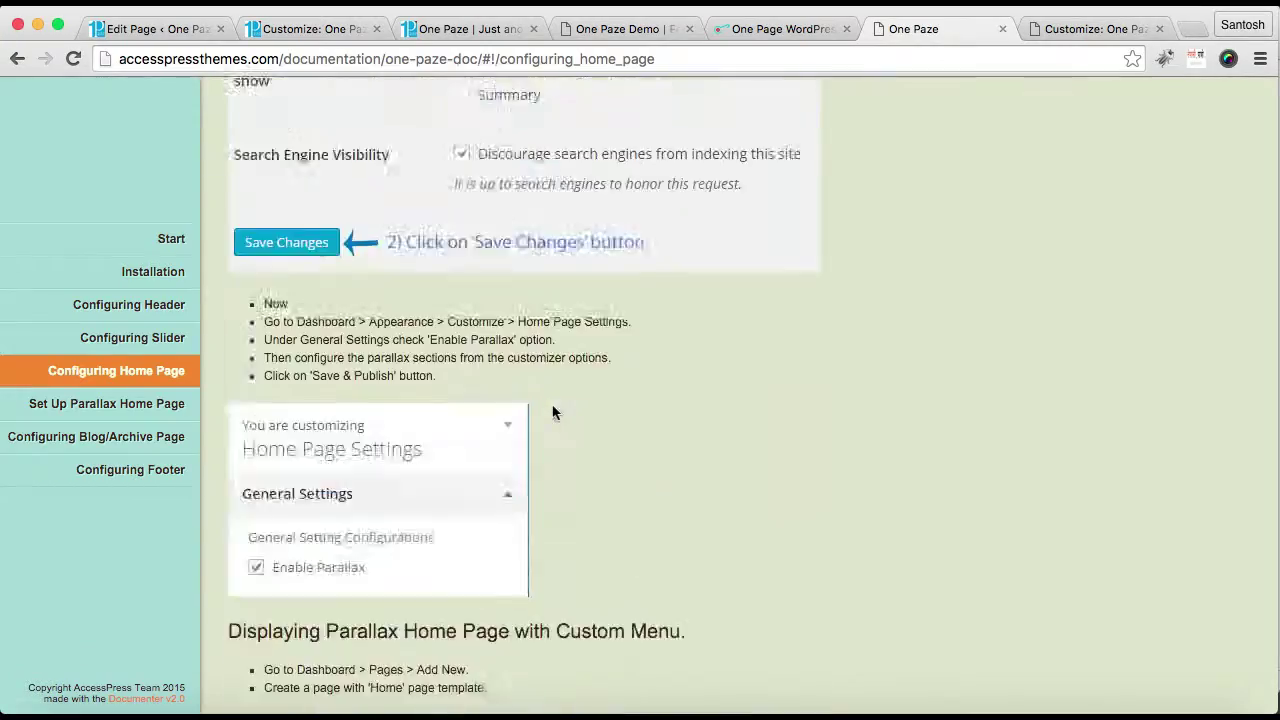
scroll(553, 412, up, 3)
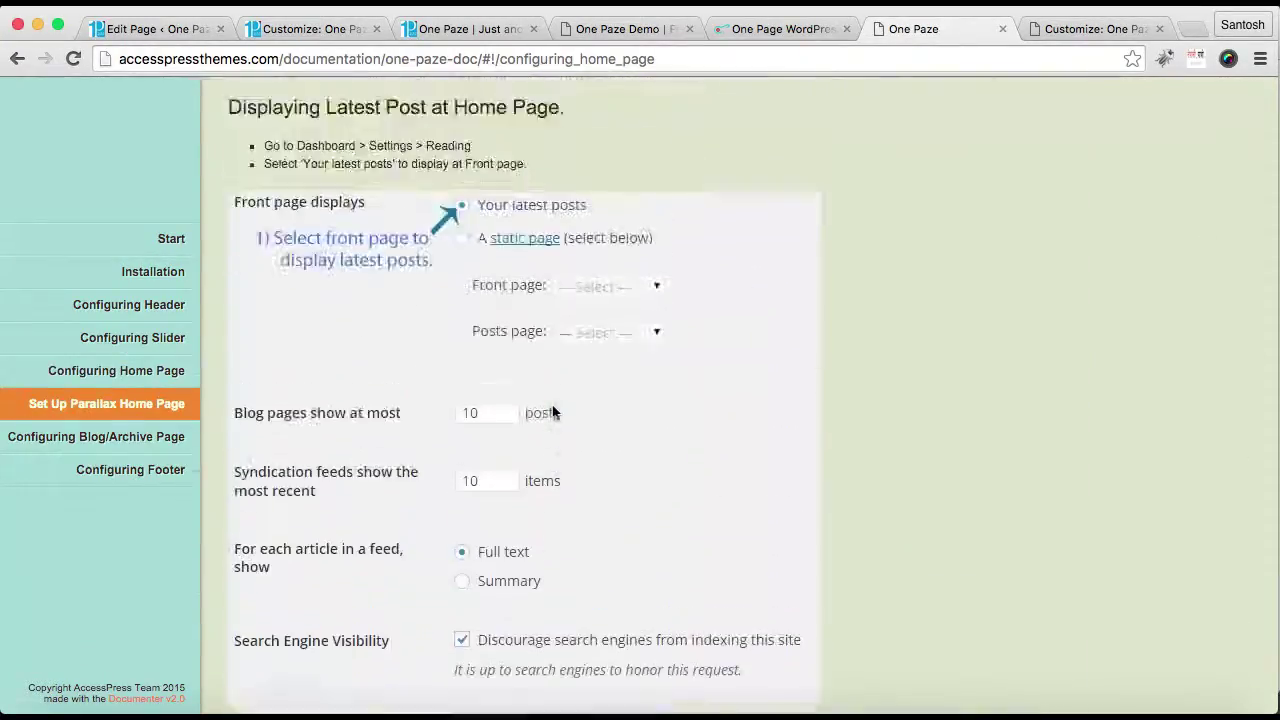
scroll(553, 412, down, 9)
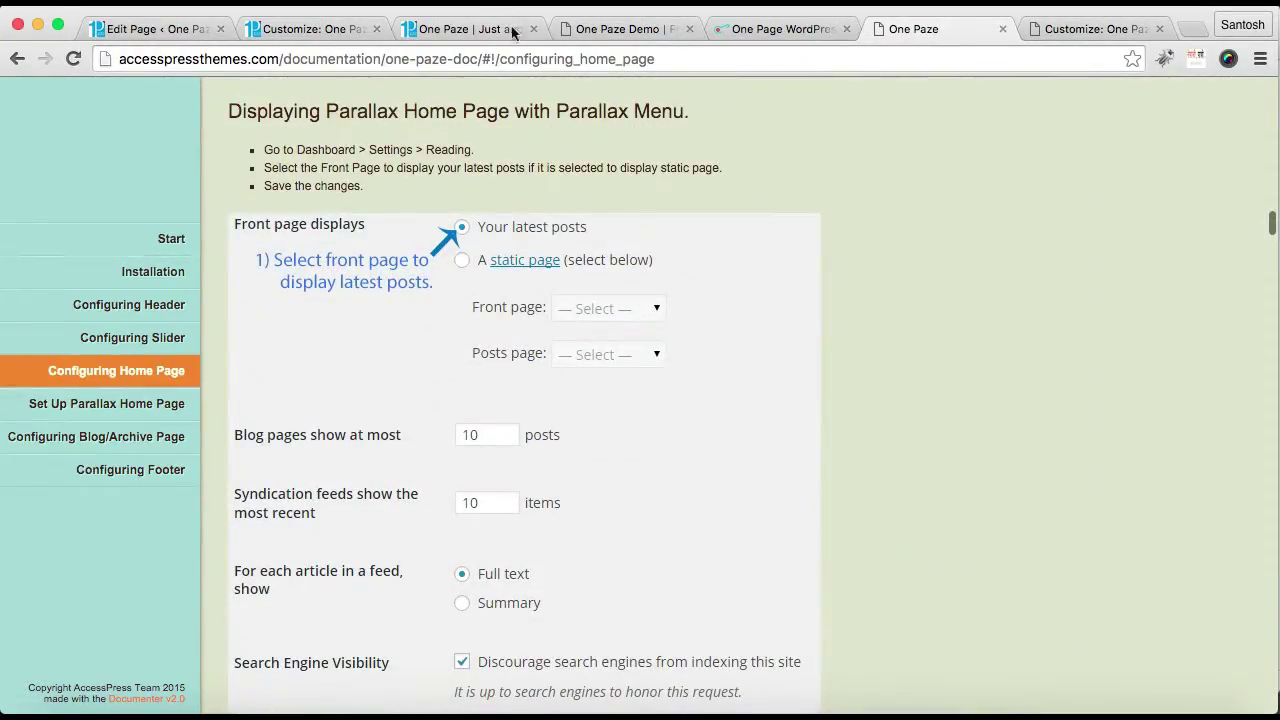
Step: Return to the local home page and review the Our Services and recent projects sections
click(471, 28)
scroll(544, 200, up, 3)
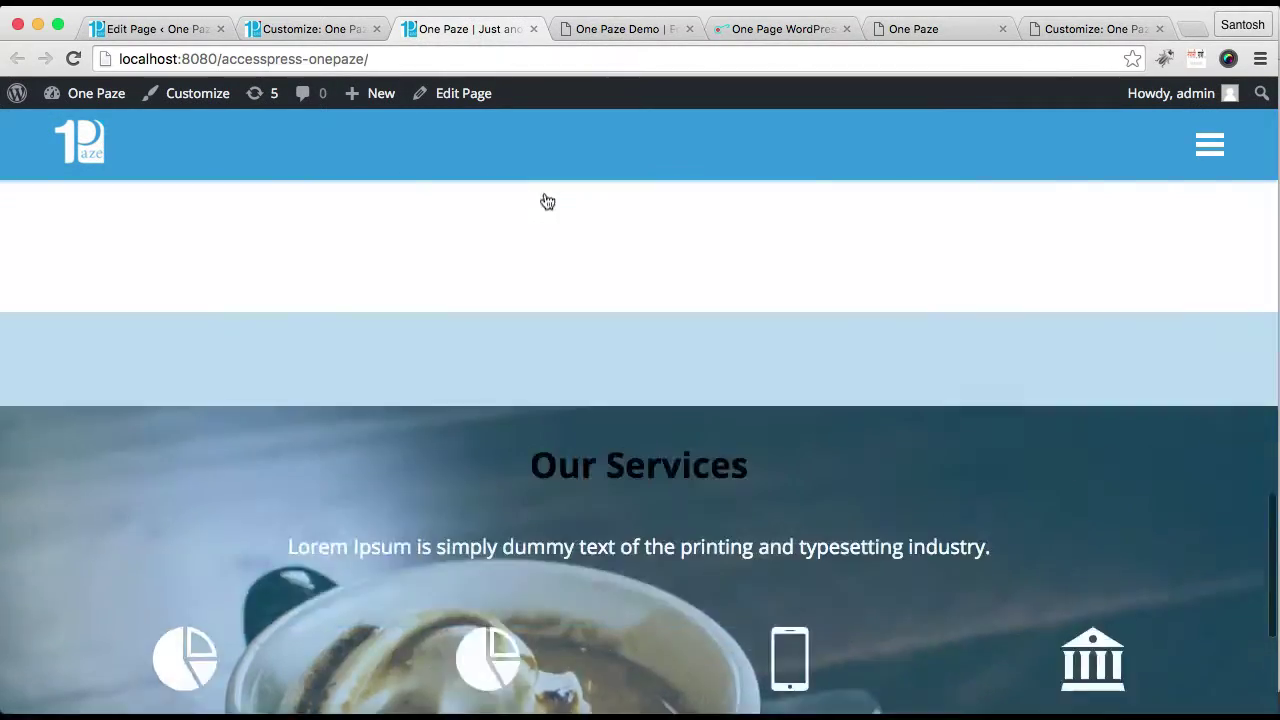
scroll(544, 200, down, 10)
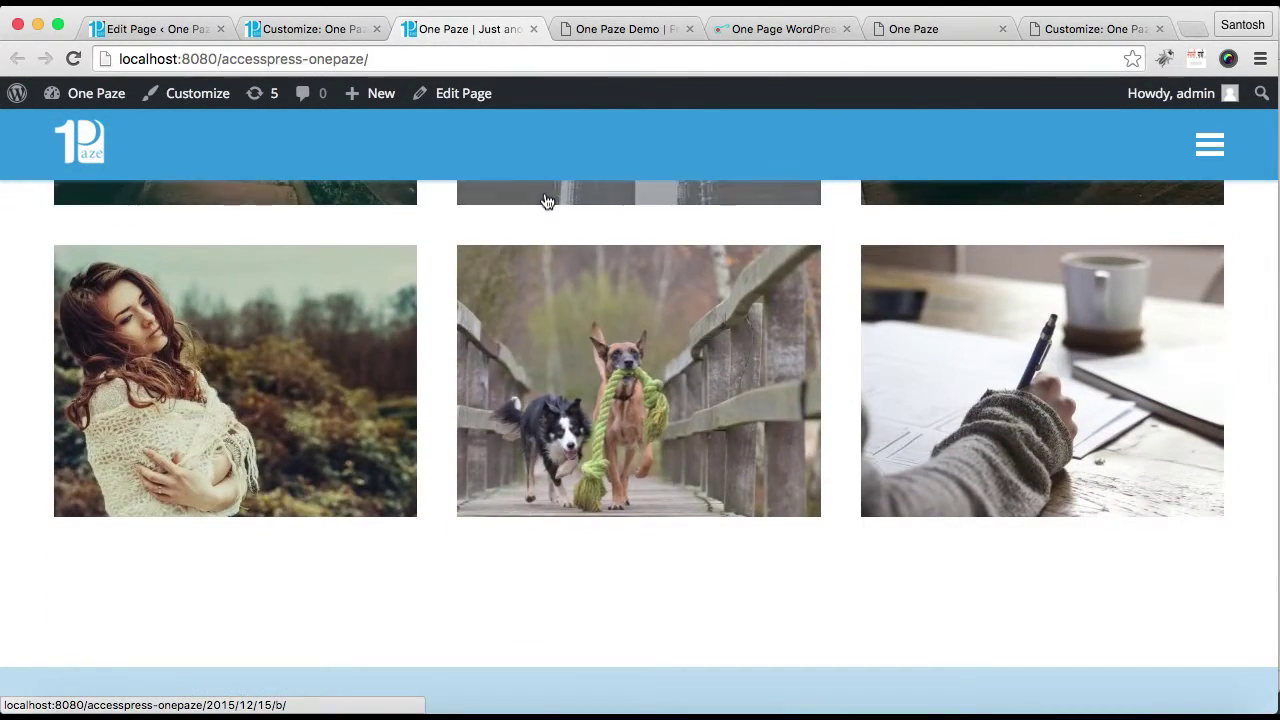
scroll(546, 201, up, 3)
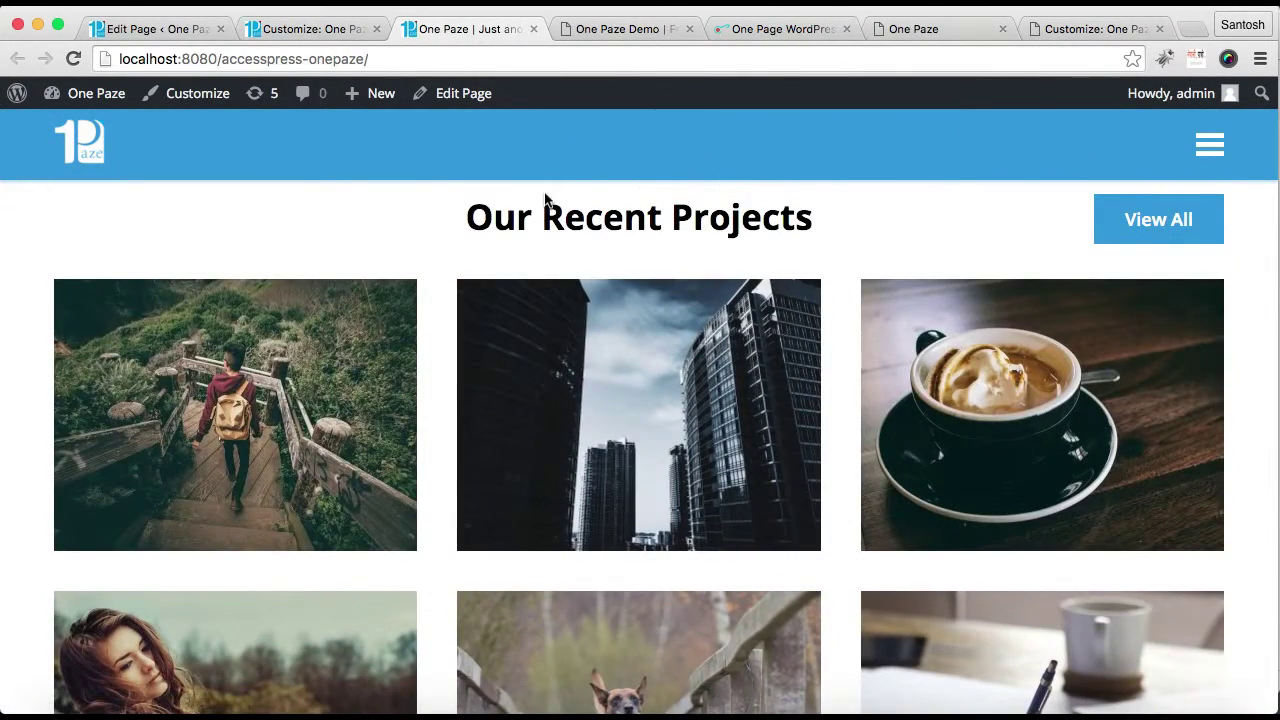